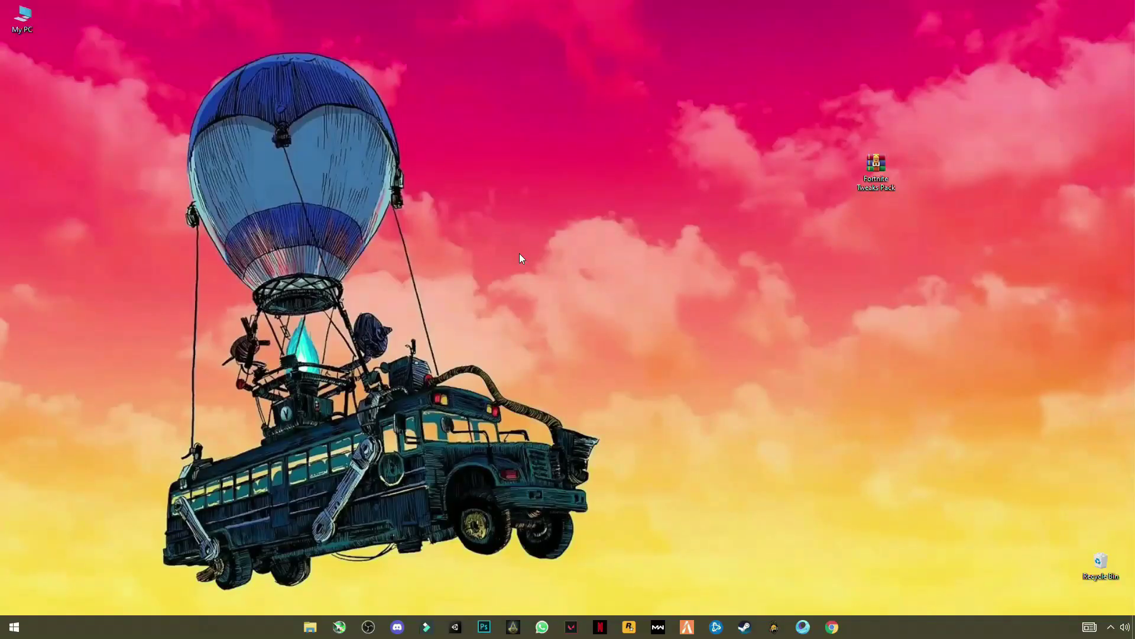
Step: Open Task Manager's Startup tab and disable µTorrent, Adobe Updater and Battle.net
{"action": "right_click", "coordinate": [944, 634]}
{"action": "left_click", "coordinate": [974, 566]}
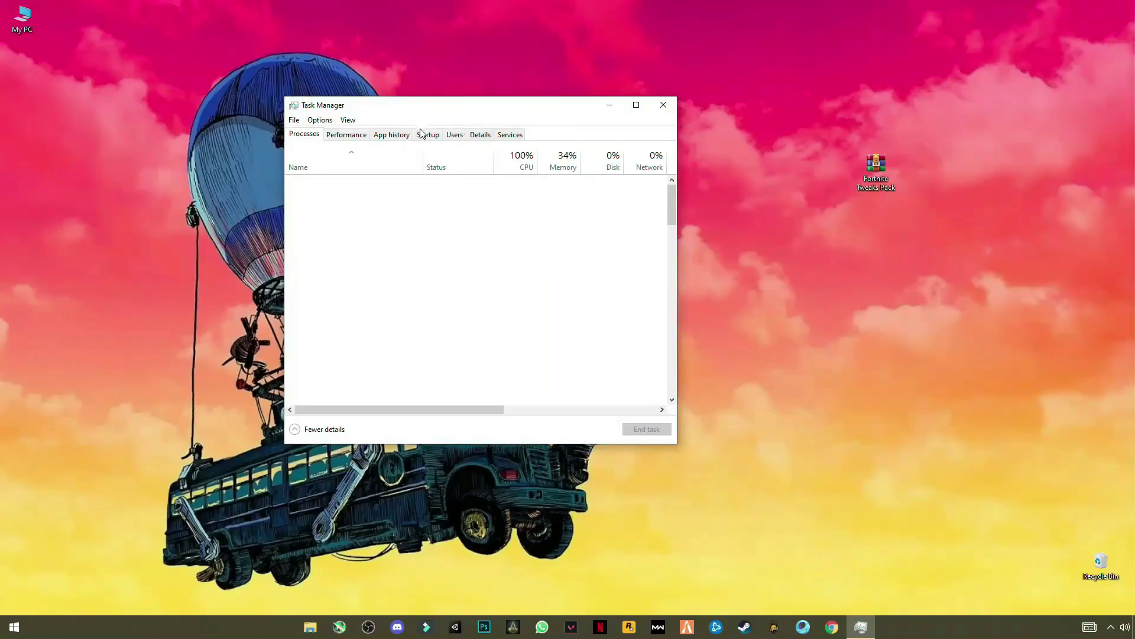
{"action": "left_click", "coordinate": [422, 134]}
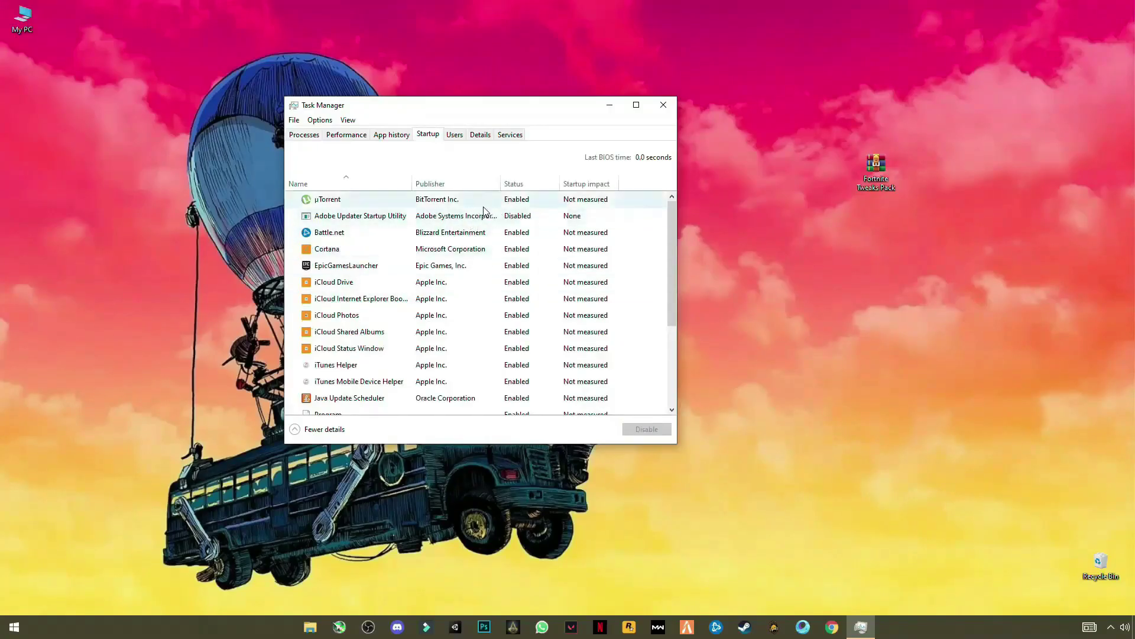
{"action": "left_click", "coordinate": [485, 201]}
{"action": "left_click", "coordinate": [640, 431]}
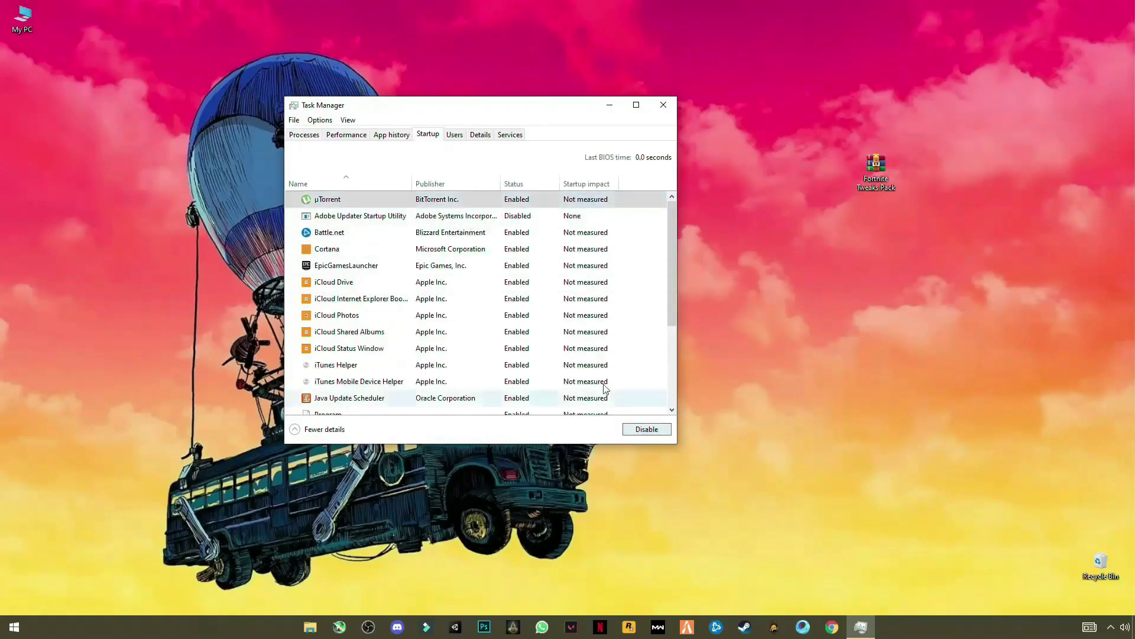
{"action": "left_click", "coordinate": [489, 216]}
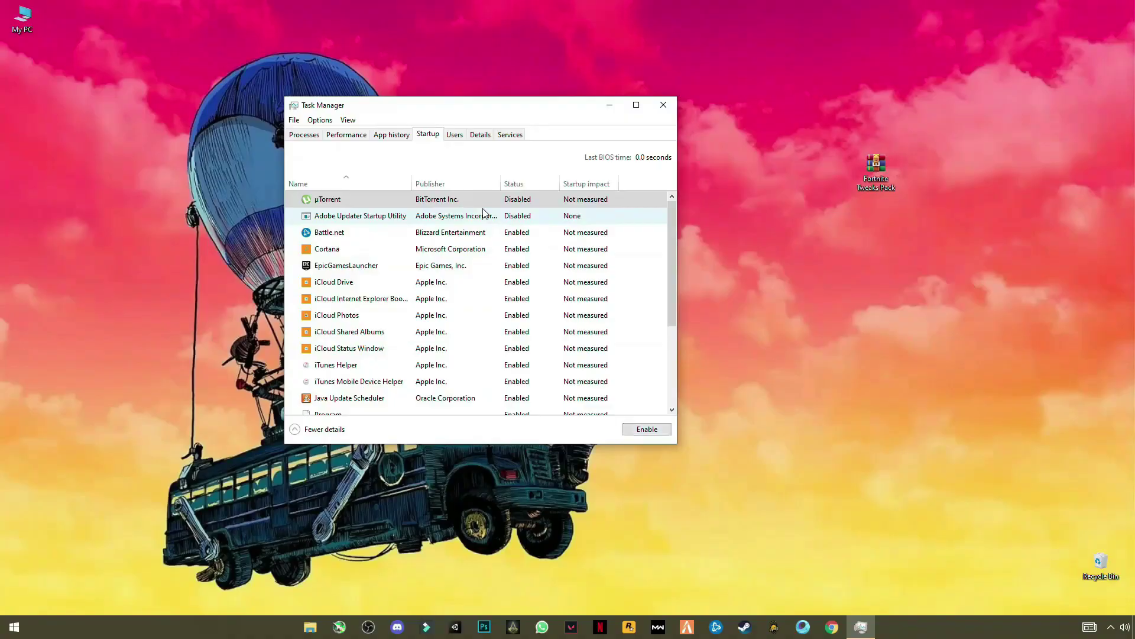
{"action": "left_click", "coordinate": [647, 430]}
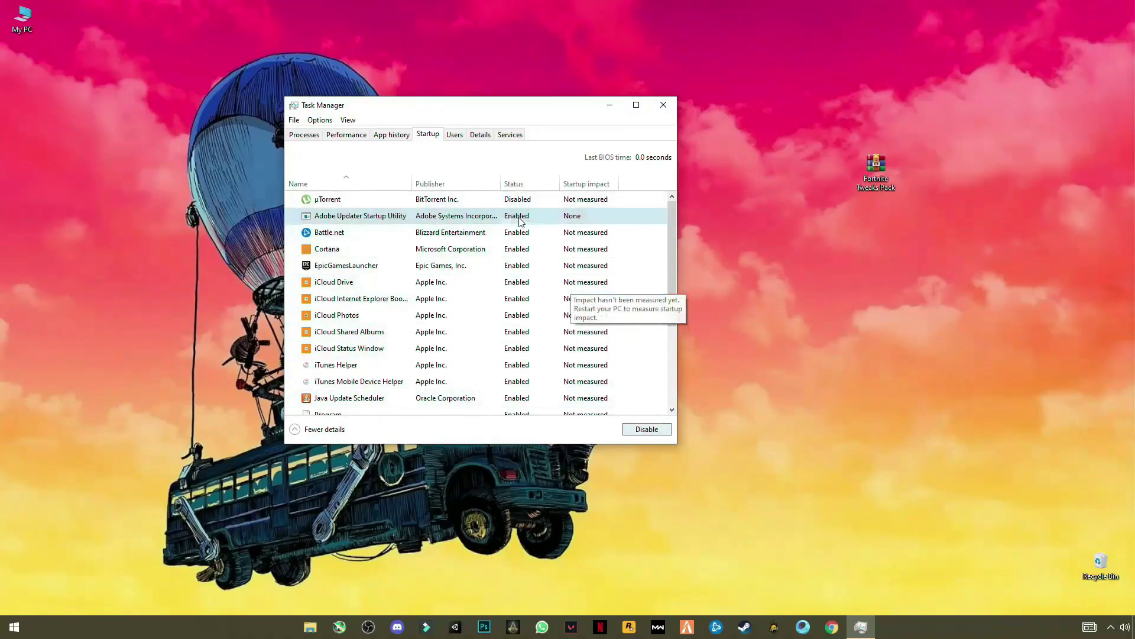
{"action": "left_click", "coordinate": [651, 430]}
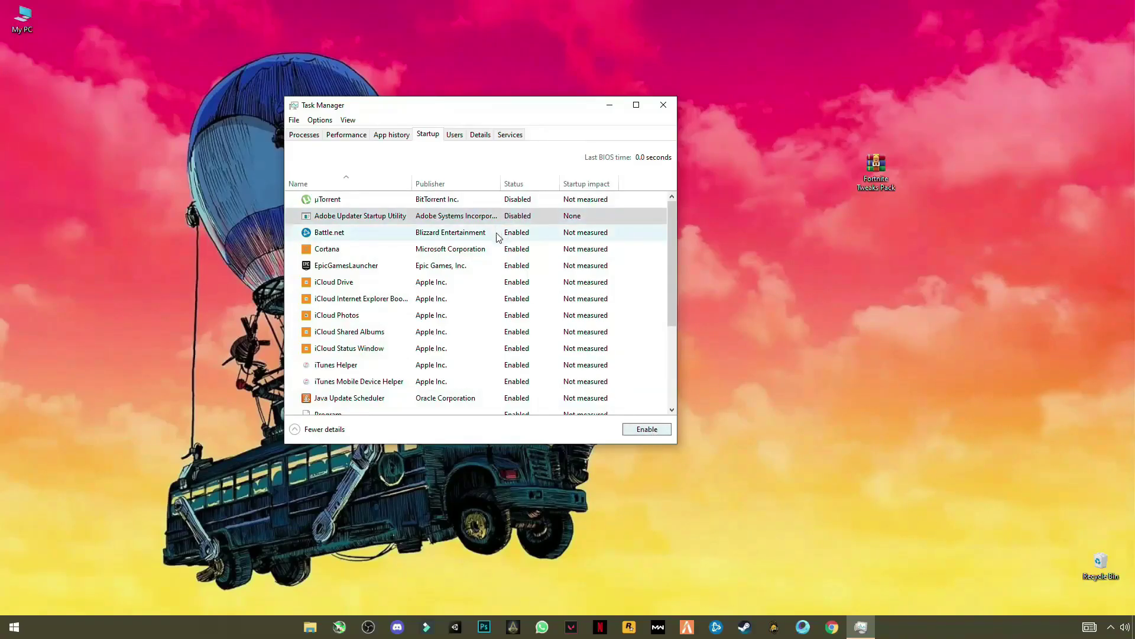
{"action": "left_click", "coordinate": [500, 235]}
{"action": "left_click", "coordinate": [647, 433]}
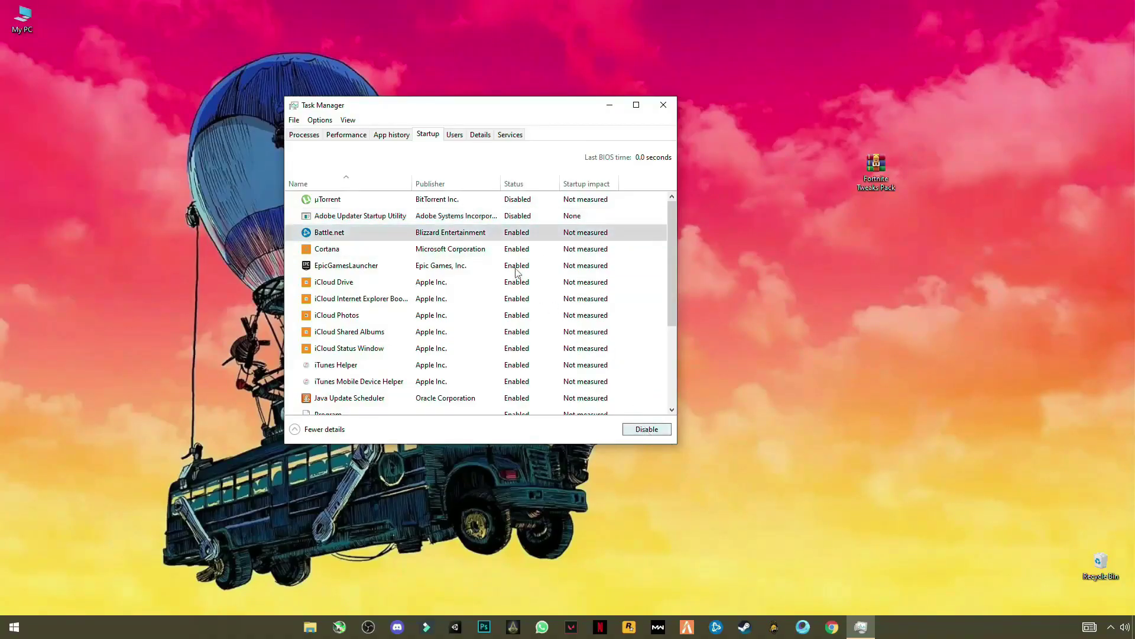
Step: Disable the iCloud Drive, Internet Explorer, Photos, Shared Albums and Status Window startup entries
{"action": "left_click", "coordinate": [482, 254]}
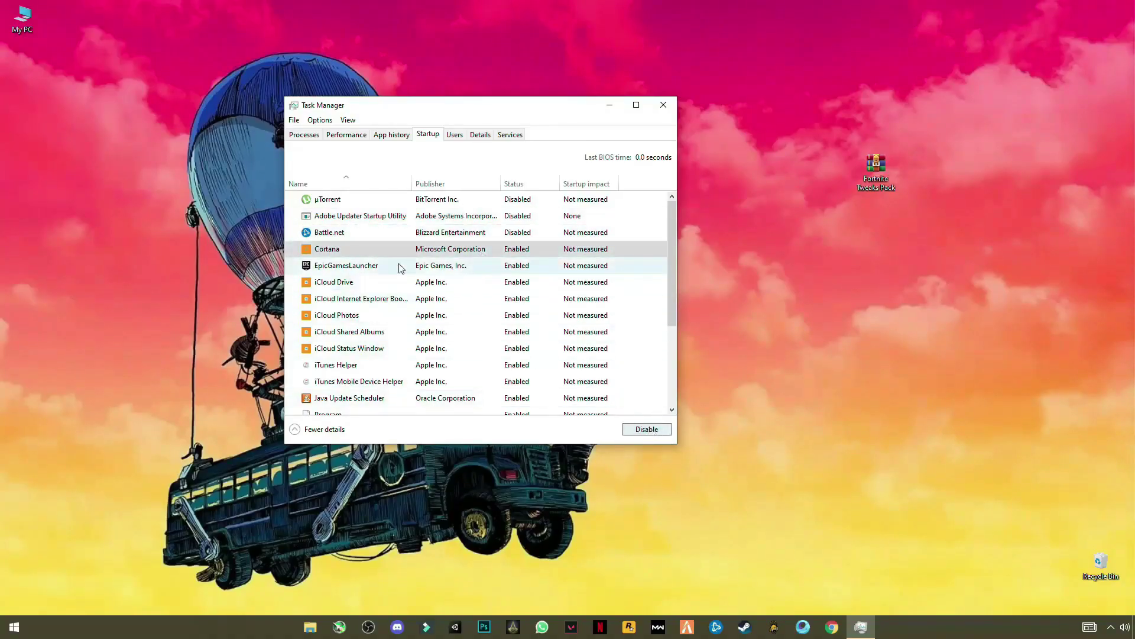
{"action": "left_click", "coordinate": [514, 290]}
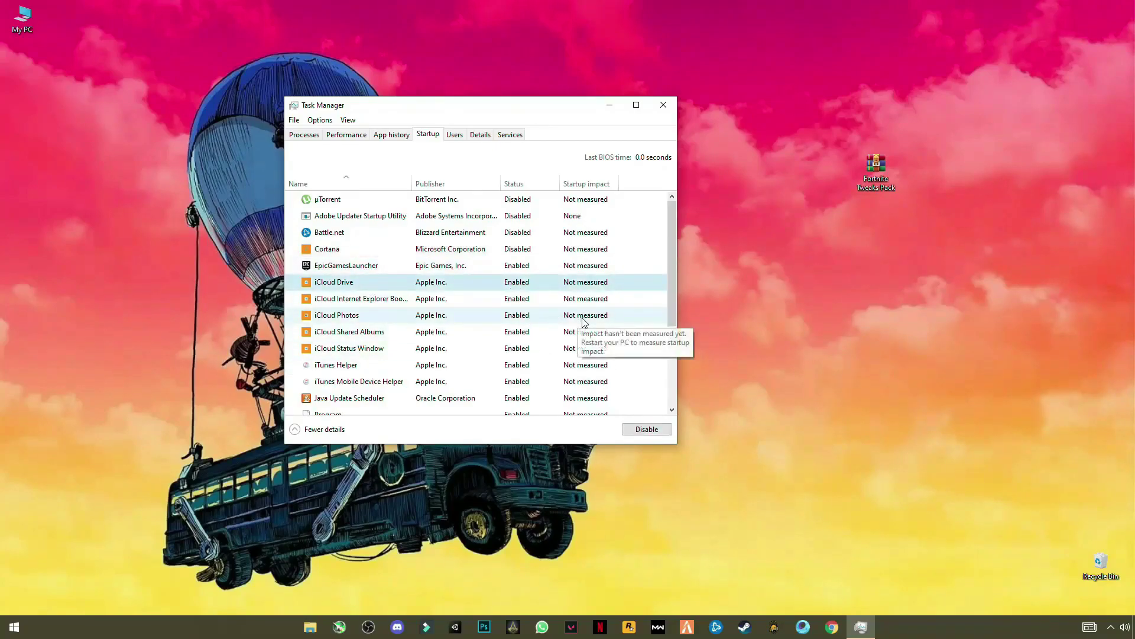
{"action": "left_click", "coordinate": [648, 430]}
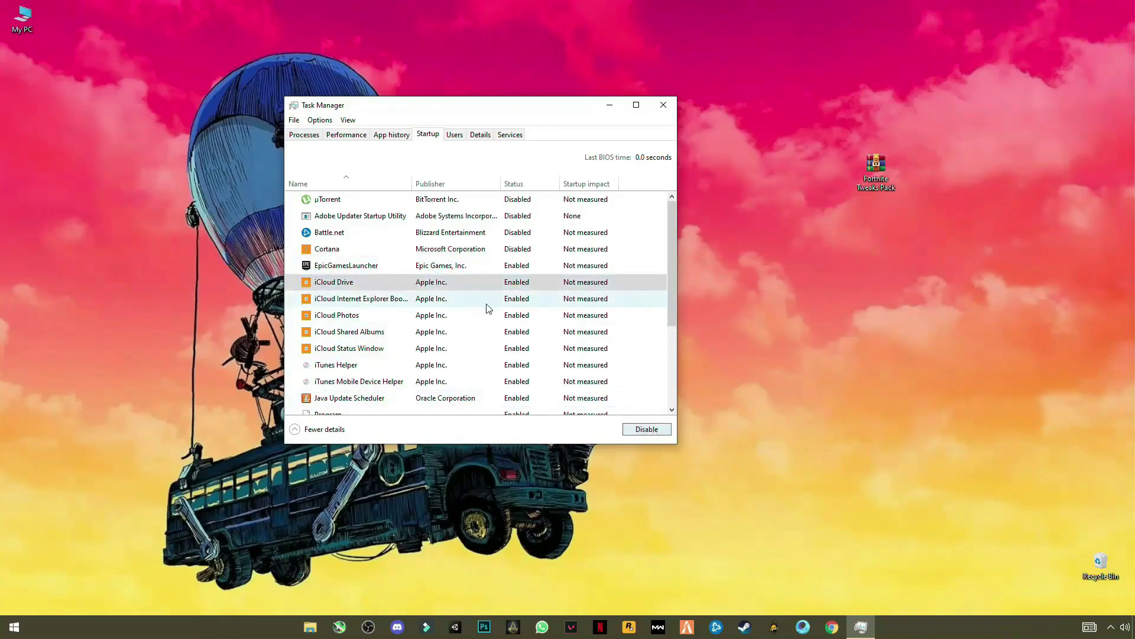
{"action": "left_click", "coordinate": [486, 301]}
{"action": "left_click", "coordinate": [655, 435]}
{"action": "left_click", "coordinate": [497, 317]}
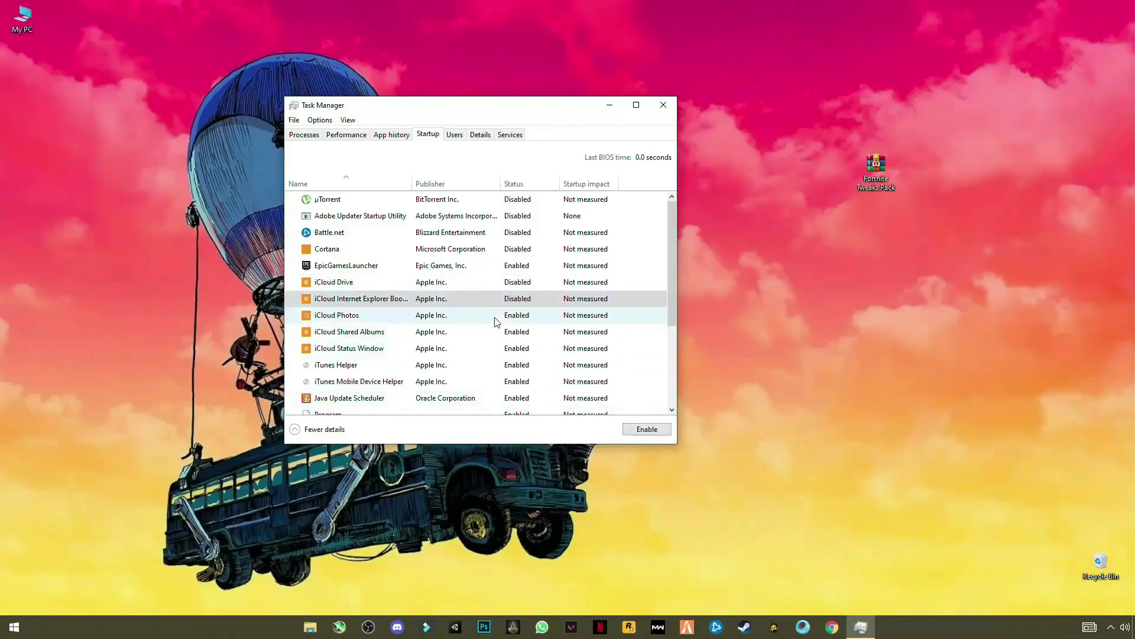
{"action": "left_click", "coordinate": [642, 430]}
{"action": "left_click", "coordinate": [507, 331]}
{"action": "left_click", "coordinate": [649, 429]}
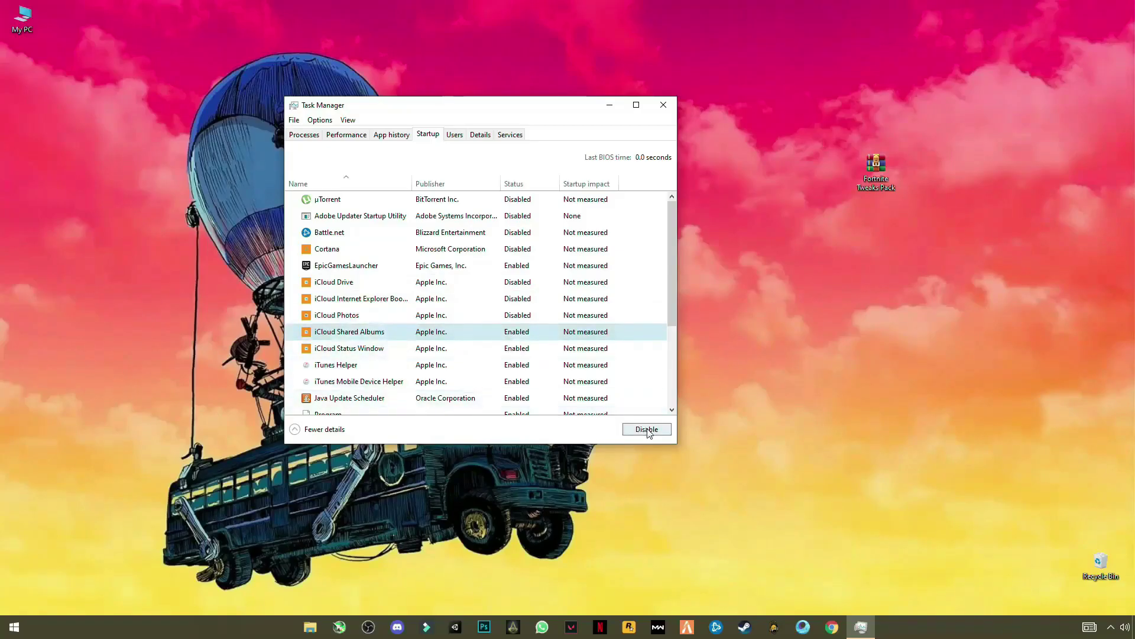
{"action": "left_click", "coordinate": [506, 352]}
{"action": "left_click", "coordinate": [624, 428]}
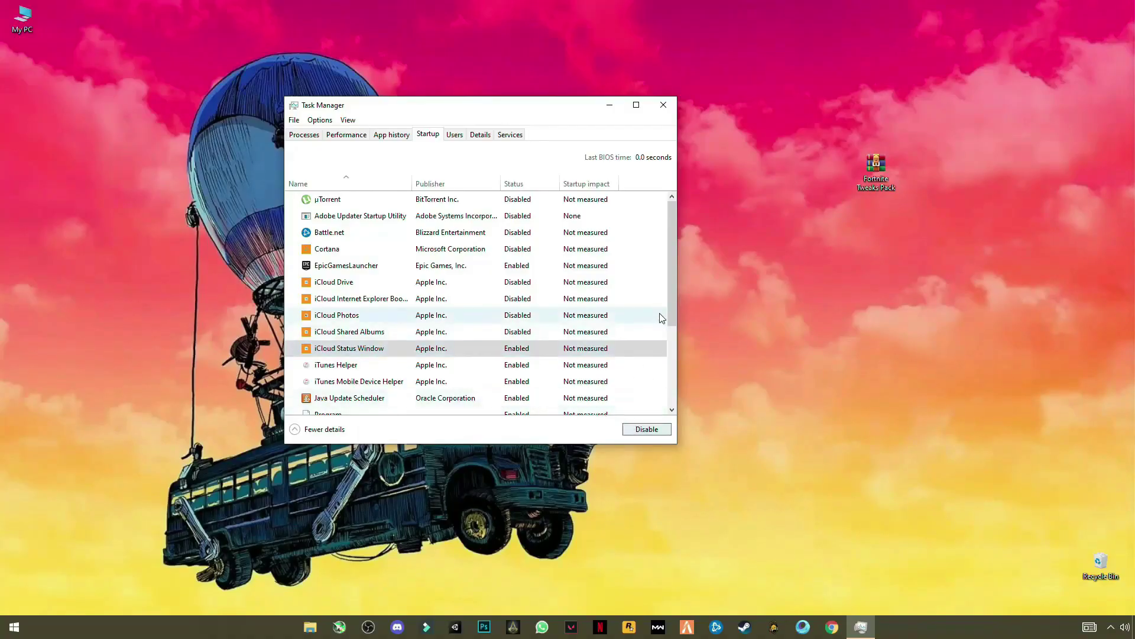
Step: Disable iTunes Helper, iTunes Mobile Device Helper, Java Update Scheduler and both Program startup entries
{"action": "left_click_drag", "start_coordinate": [670, 300], "coordinate": [669, 350]}
{"action": "left_click", "coordinate": [507, 273]}
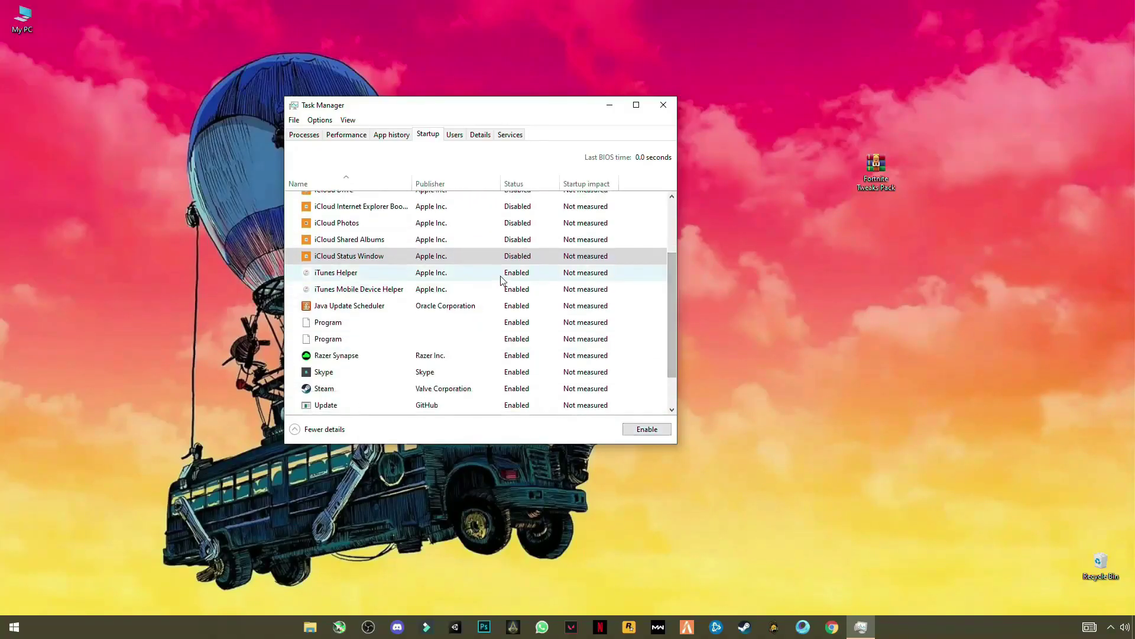
{"action": "left_click", "coordinate": [647, 429]}
{"action": "left_click", "coordinate": [492, 290]}
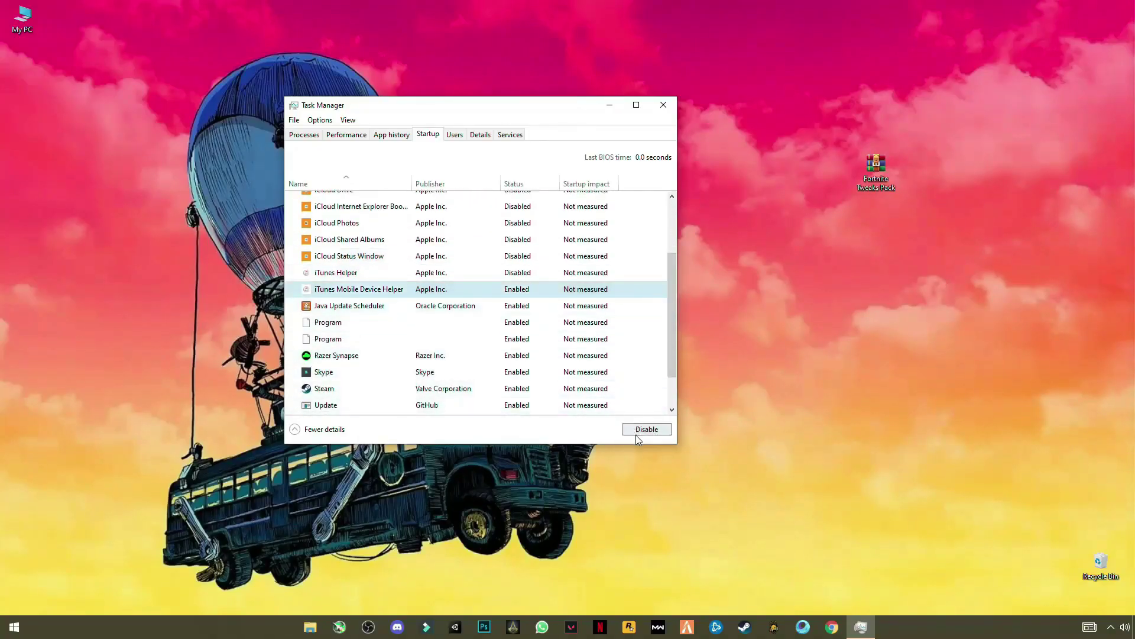
{"action": "left_click", "coordinate": [638, 431]}
{"action": "left_click", "coordinate": [519, 308]}
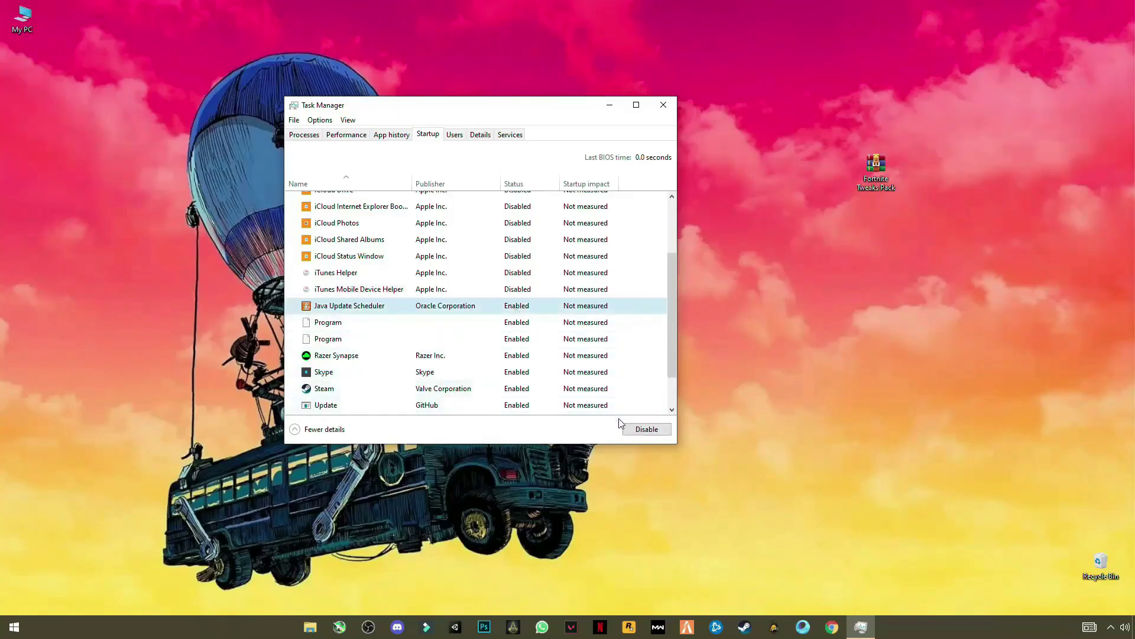
{"action": "left_click", "coordinate": [637, 431]}
{"action": "left_click", "coordinate": [509, 323]}
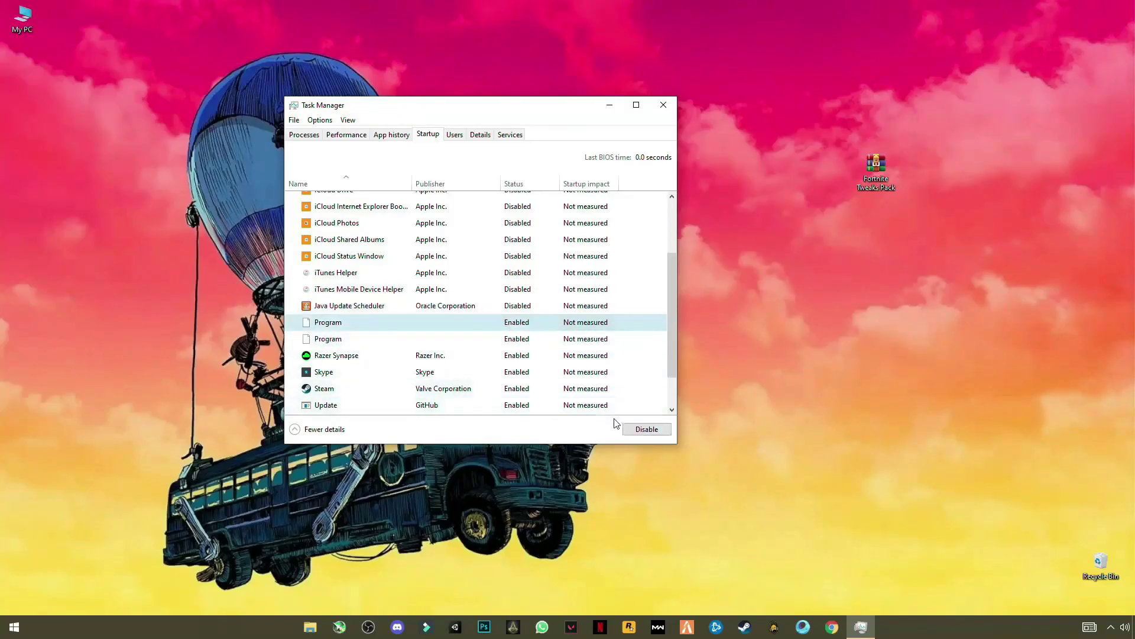
{"action": "left_click", "coordinate": [638, 432]}
{"action": "left_click", "coordinate": [509, 340]}
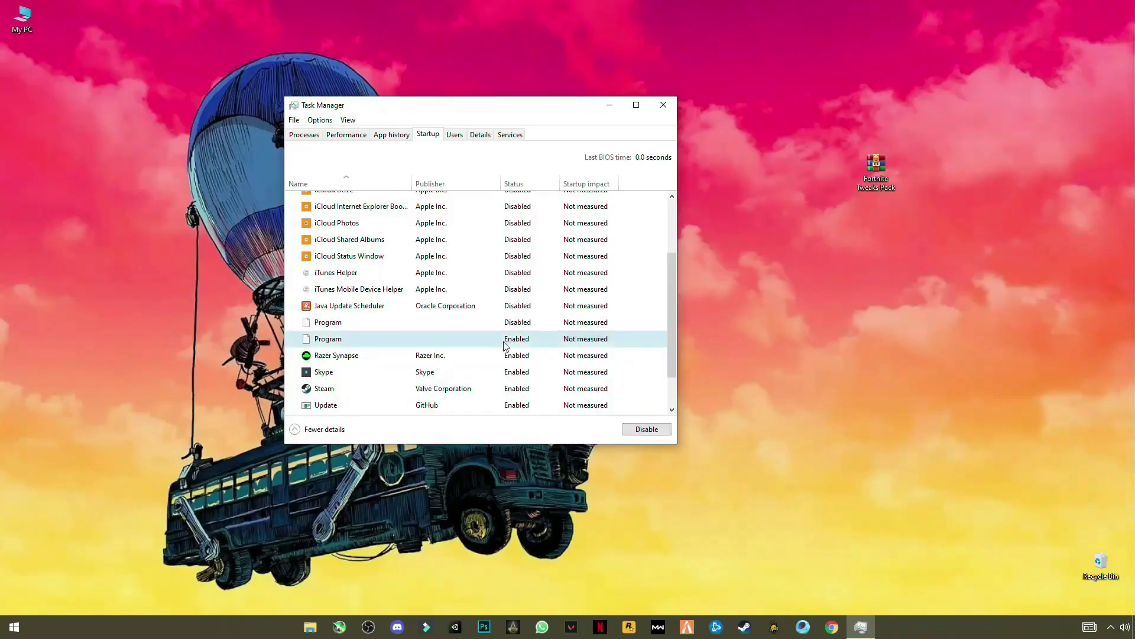
{"action": "left_click", "coordinate": [650, 432]}
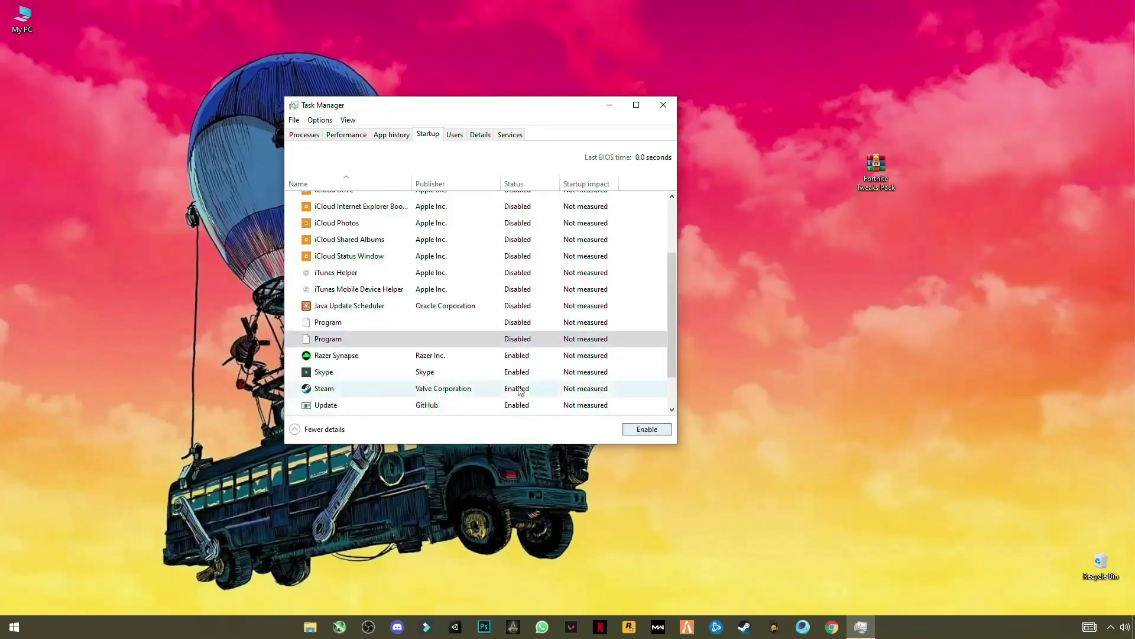
Step: Disable the Steam and GitHub Update startup entries
{"action": "left_click", "coordinate": [513, 357]}
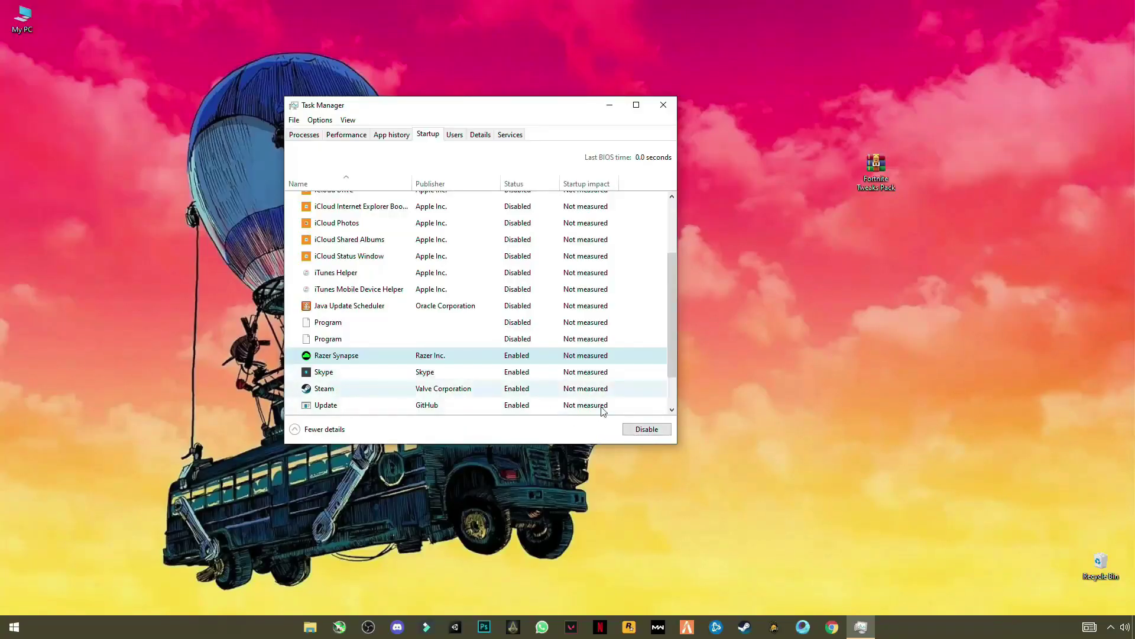
{"action": "key", "text": "Down"}
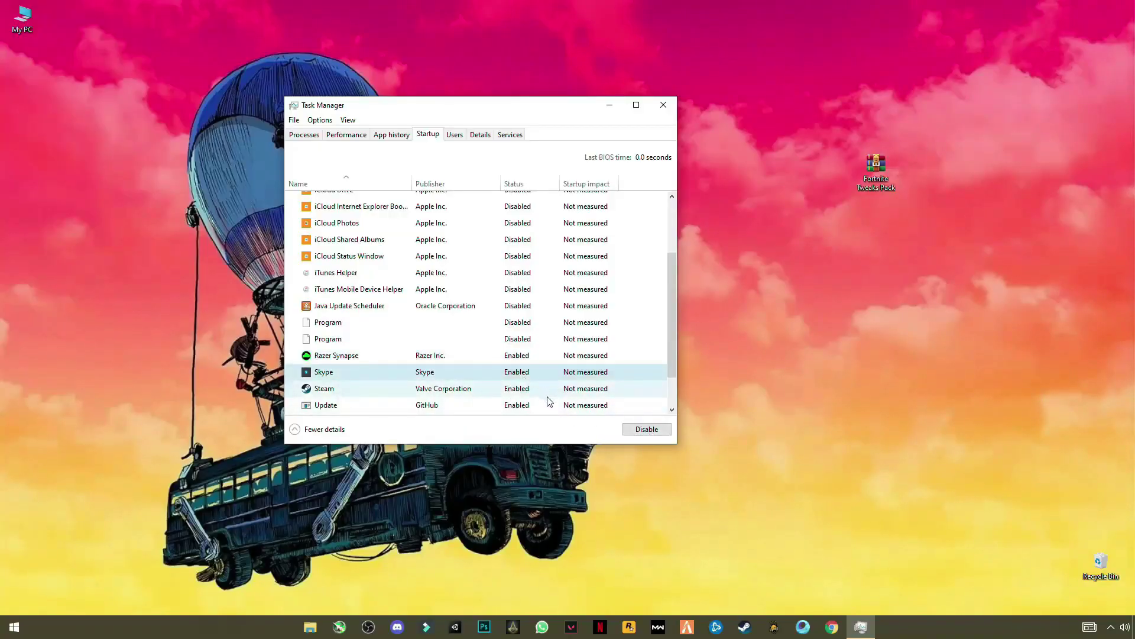
{"action": "left_click", "coordinate": [501, 395]}
{"action": "left_click", "coordinate": [644, 429]}
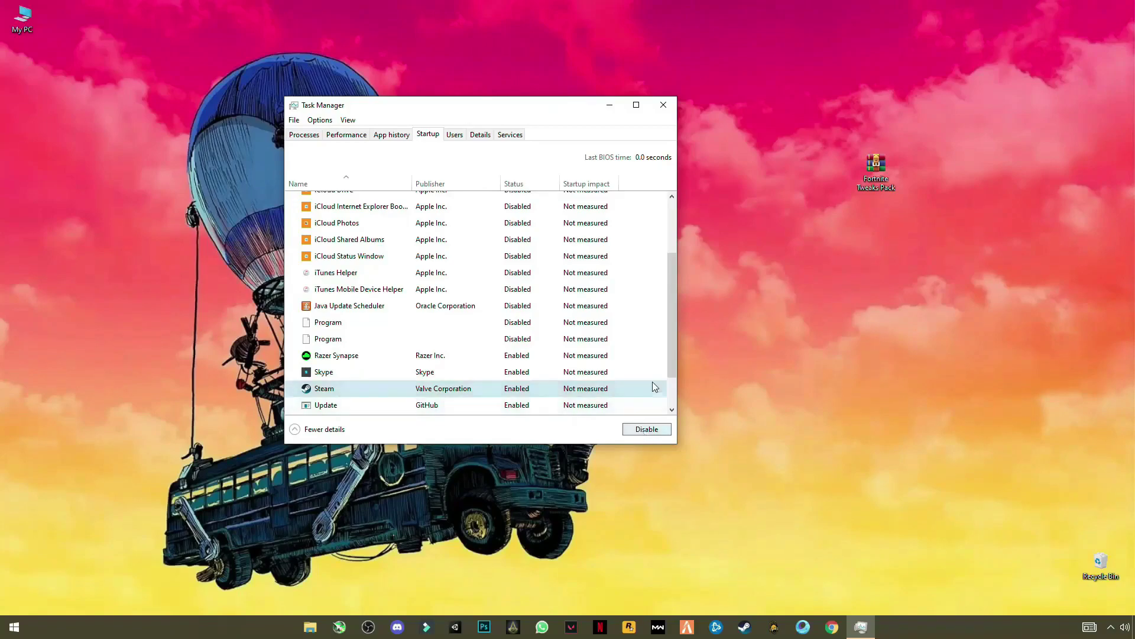
{"action": "scroll", "coordinate": [668, 356], "scroll_direction": "down", "scroll_amount": 1}
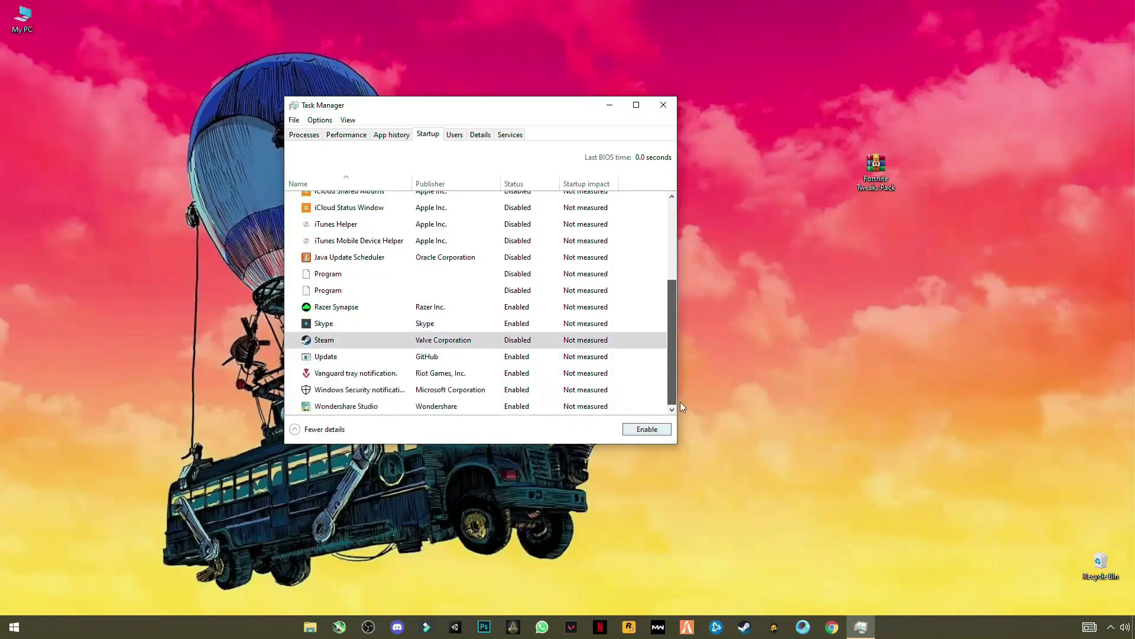
{"action": "left_click", "coordinate": [516, 357]}
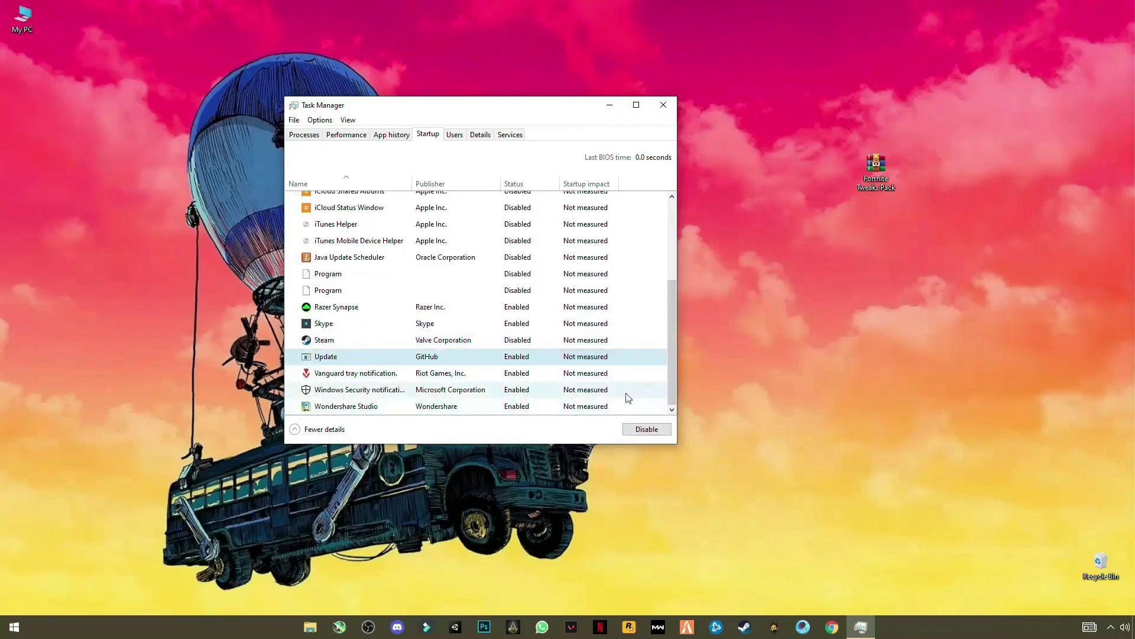
{"action": "left_click", "coordinate": [649, 431]}
Step: Disable Vanguard tray, Windows Security notification and Wondershare Studio at startup, then close Task Manager
{"action": "left_click", "coordinate": [481, 375]}
{"action": "left_click", "coordinate": [632, 430]}
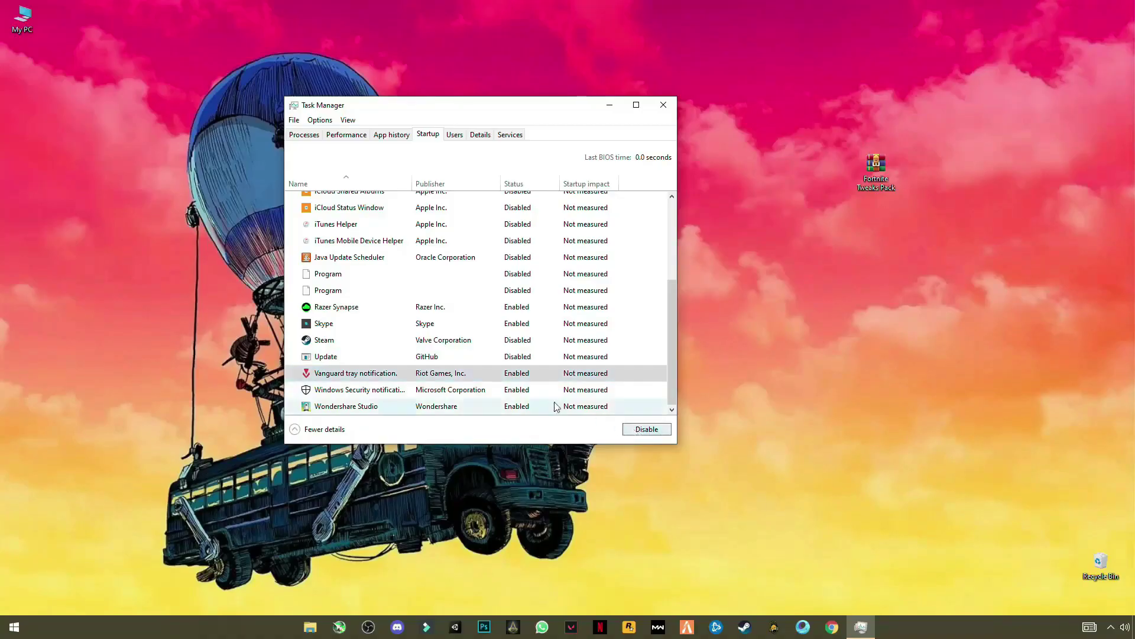
{"action": "left_click", "coordinate": [556, 391]}
{"action": "left_click", "coordinate": [641, 430]}
{"action": "left_click", "coordinate": [553, 407]}
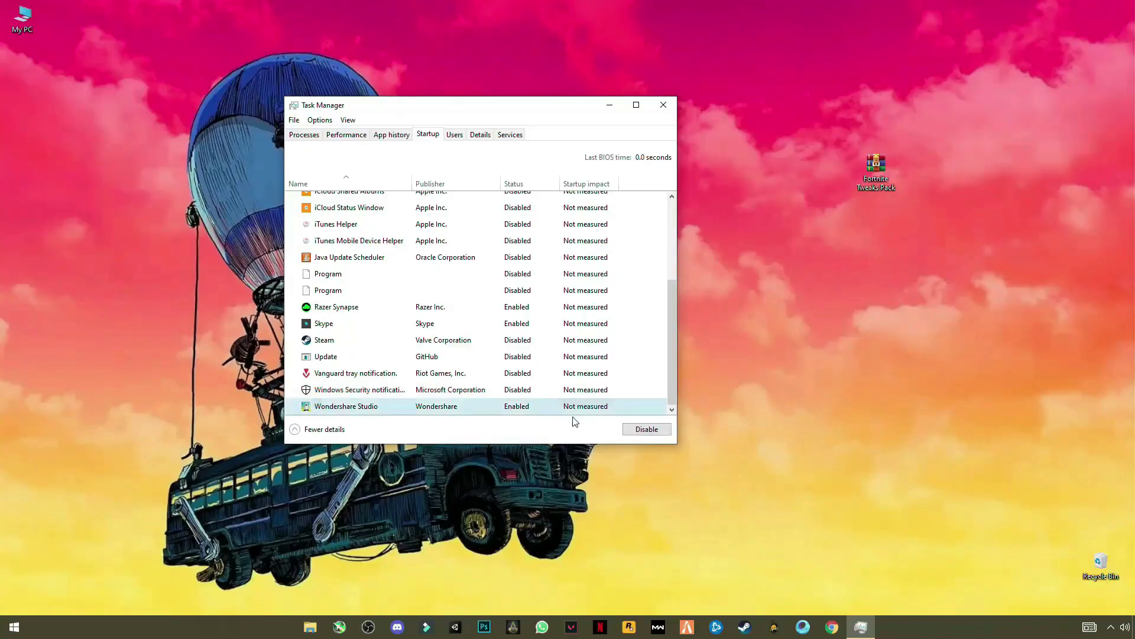
{"action": "left_click", "coordinate": [635, 429]}
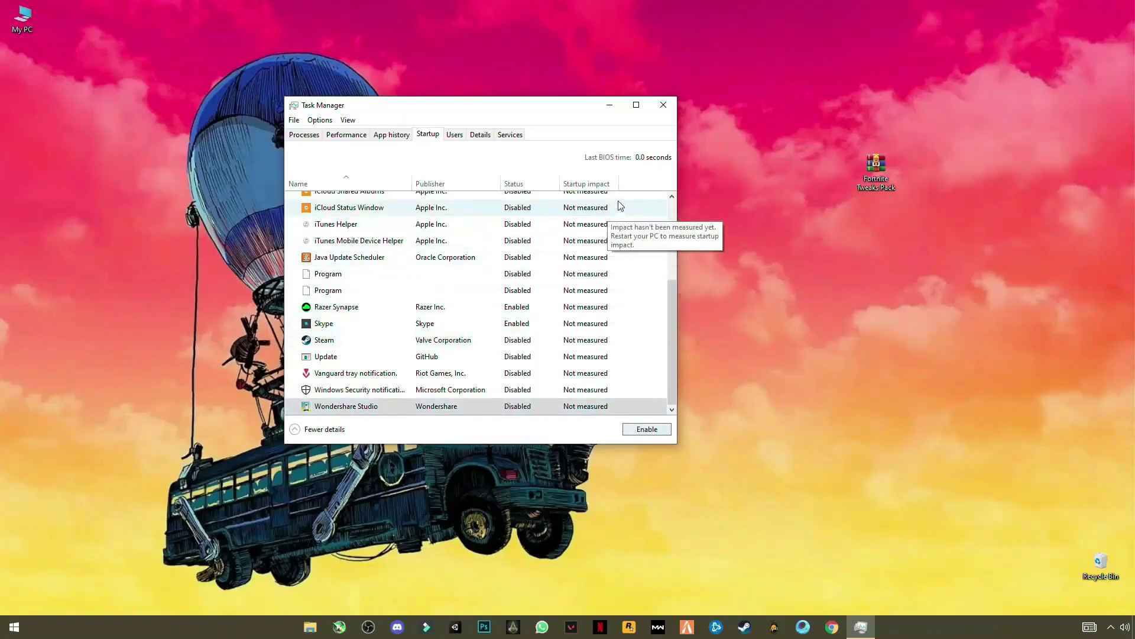
{"action": "left_click", "coordinate": [664, 106]}
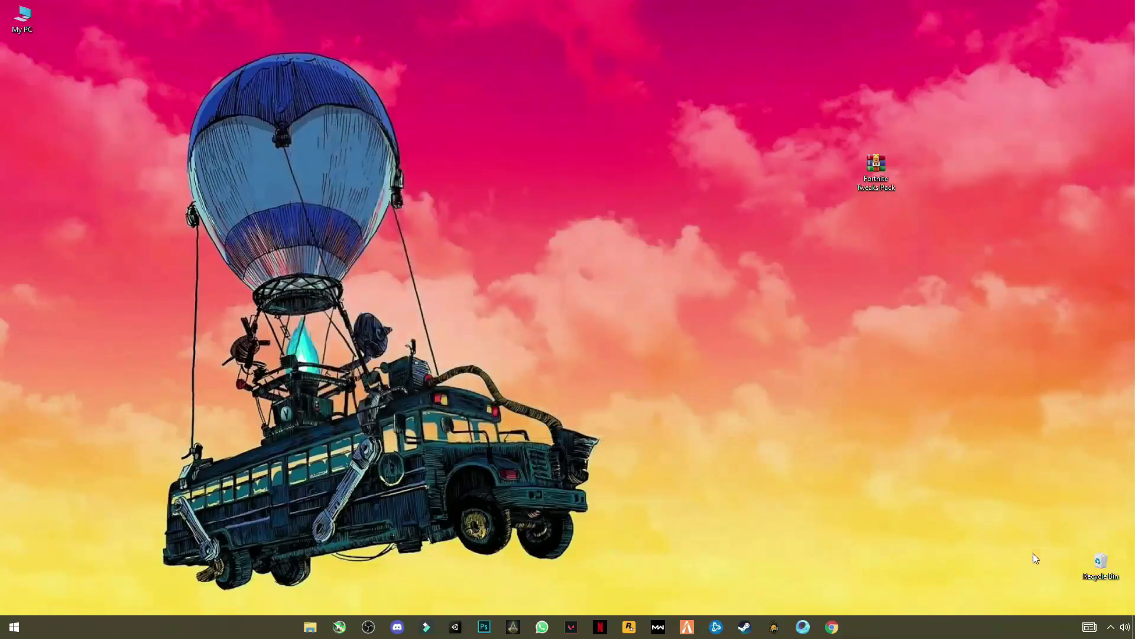
Step: Open the Windows PREFETCH folder from the Run dialog, granting access permission
{"action": "left_click", "coordinate": [13, 627]}
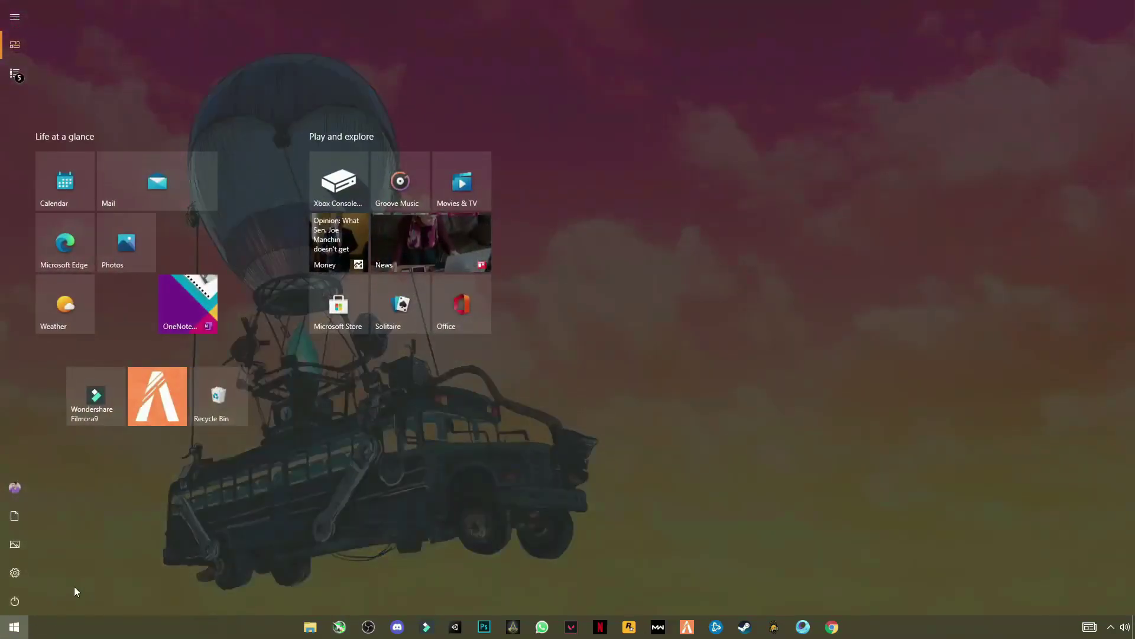
{"action": "type", "text": "run"}
{"action": "key", "text": "Return"}
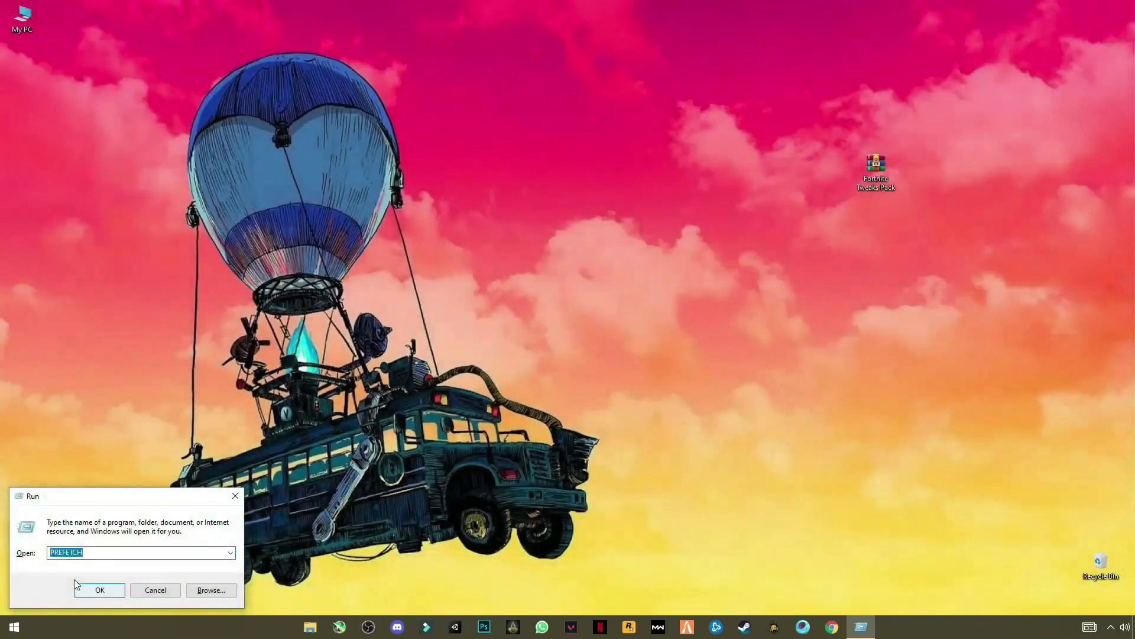
{"action": "left_click", "coordinate": [118, 593]}
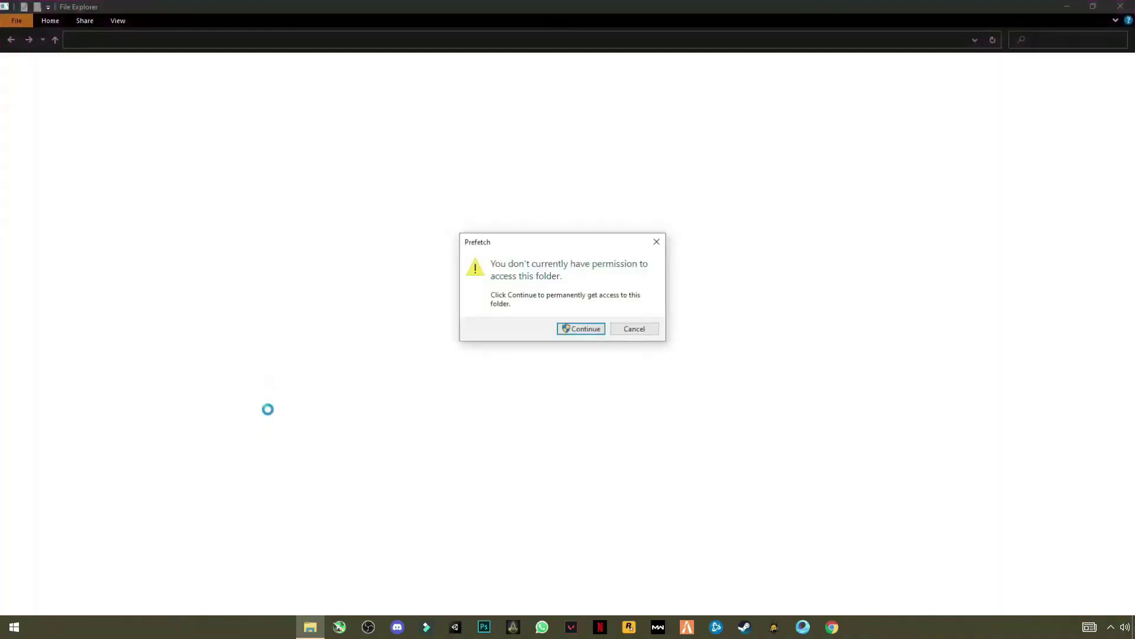
{"action": "left_click", "coordinate": [584, 329]}
Step: Delete every file in Prefetch, skipping all in-use files, and close the window
{"action": "left_click", "coordinate": [442, 248]}
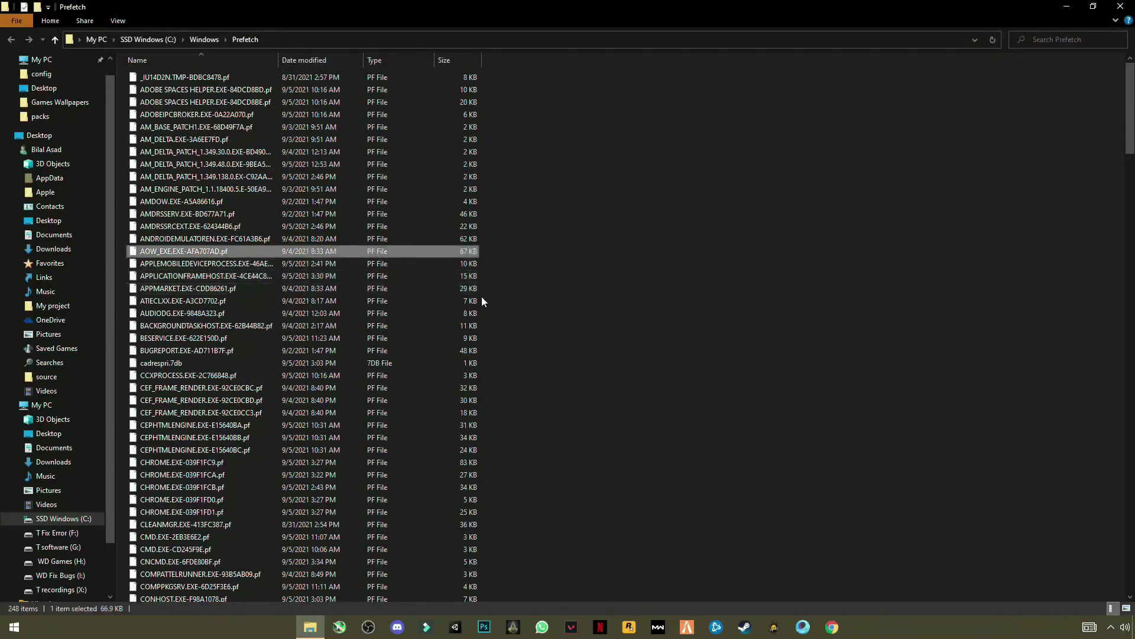
{"action": "key", "text": "ctrl+a"}
{"action": "right_click", "coordinate": [133, 257]}
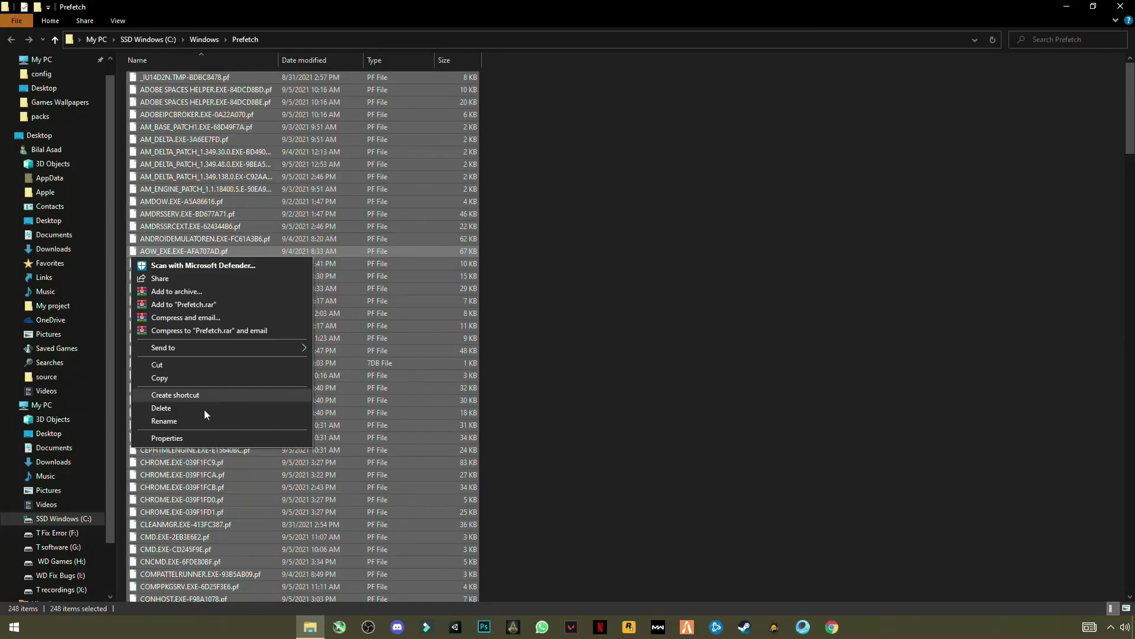
{"action": "left_click", "coordinate": [171, 407]}
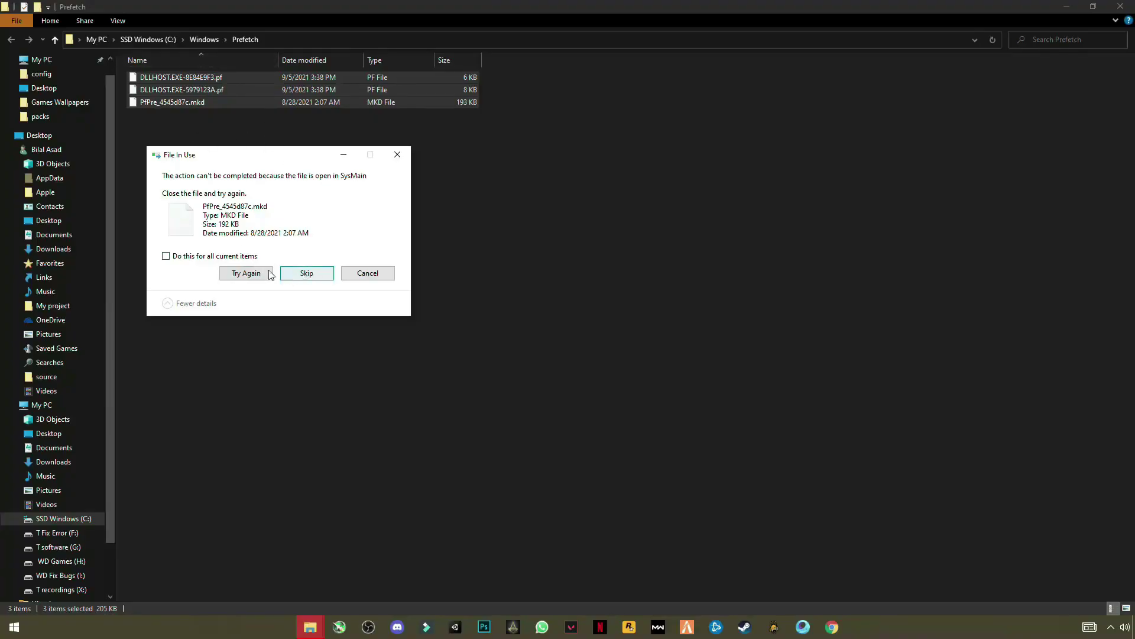
{"action": "left_click", "coordinate": [307, 272]}
{"action": "left_click", "coordinate": [1120, 5]}
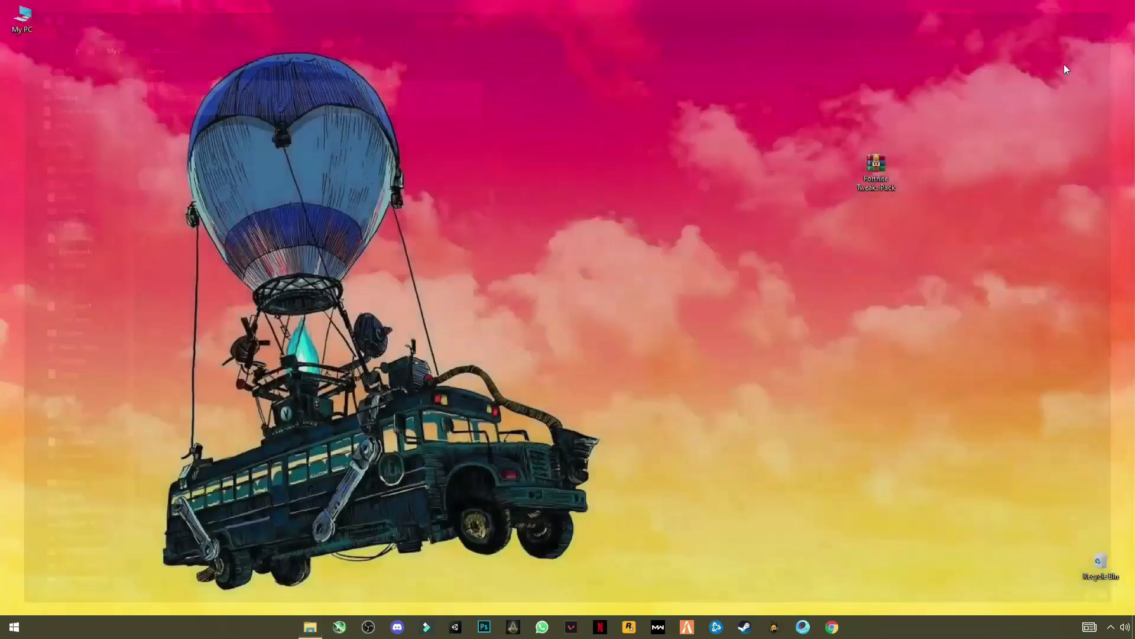
Step: Open the Windows Temp folder by running 'temp' from the Run dialog
{"action": "key", "text": "super"}
{"action": "type", "text": "ru"}
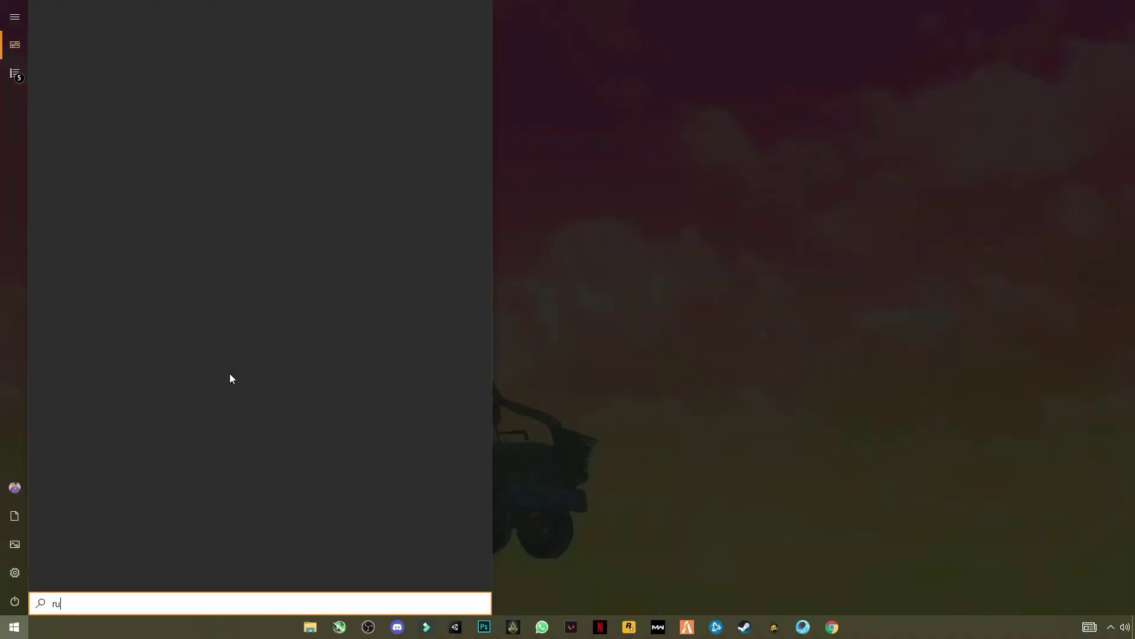
{"action": "type", "text": "n"}
{"action": "key", "text": "Return"}
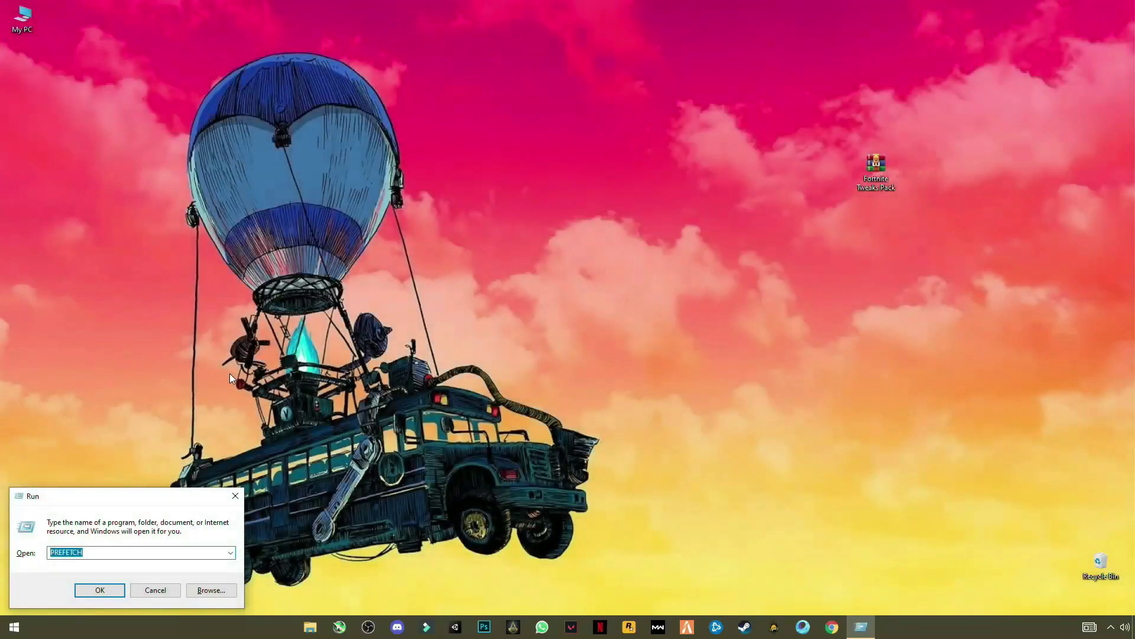
{"action": "key", "text": "BackSpace"}
{"action": "type", "text": "te"}
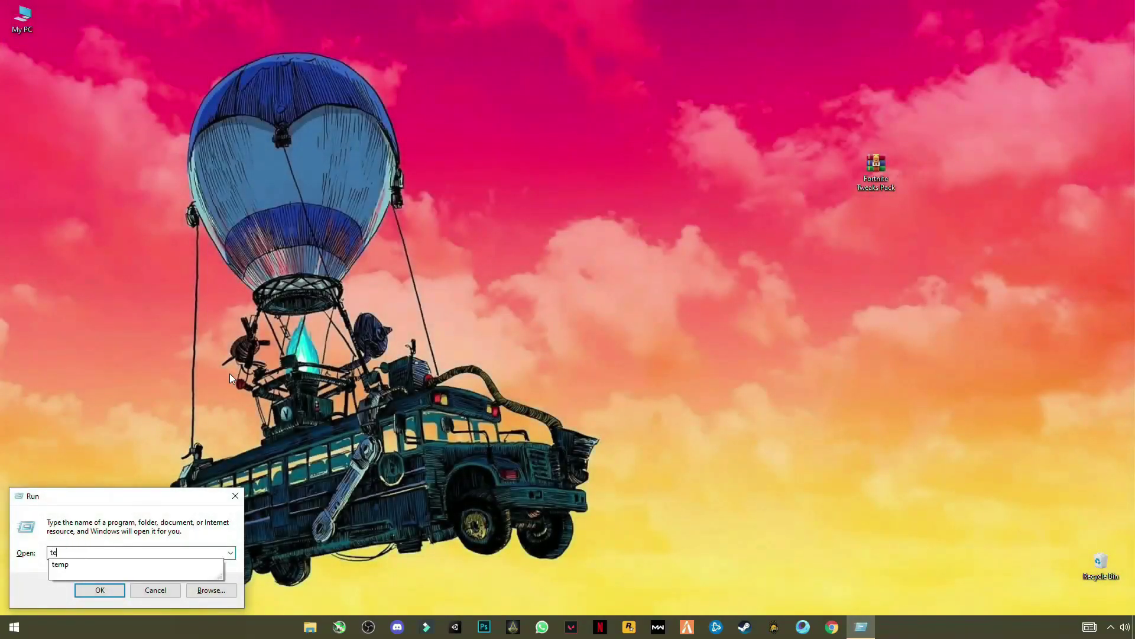
{"action": "type", "text": "mp"}
{"action": "key", "text": "Return"}
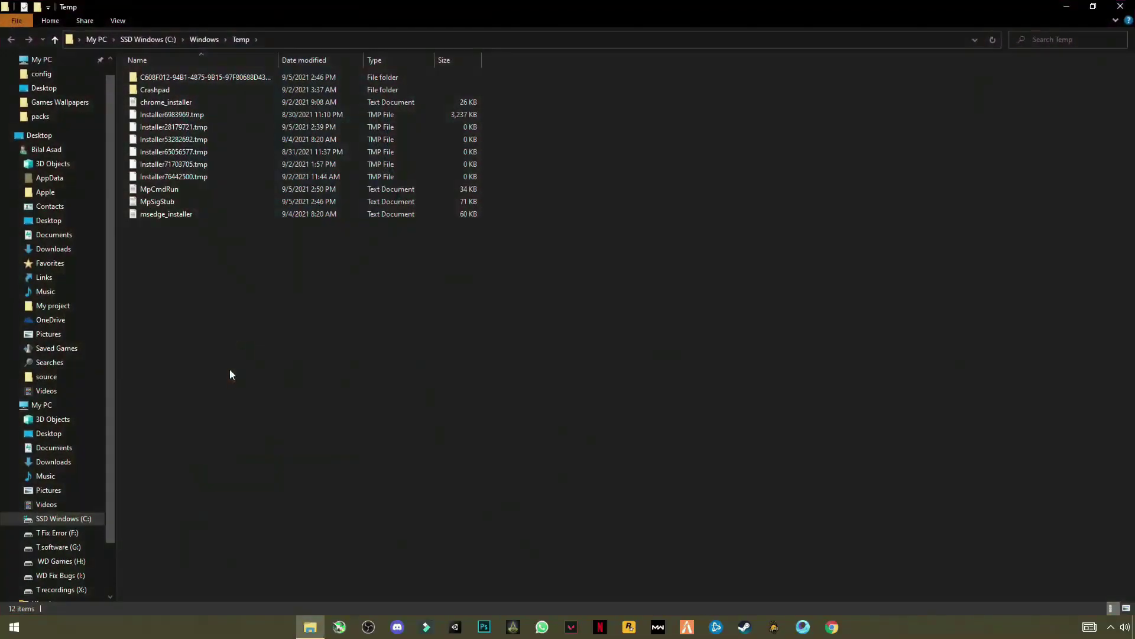
Step: Try deleting all twelve Temp items, cancelling when the installer file stays in use
{"action": "left_click_drag", "start_coordinate": [224, 299], "coordinate": [200, 85]}
{"action": "right_click", "coordinate": [217, 125]}
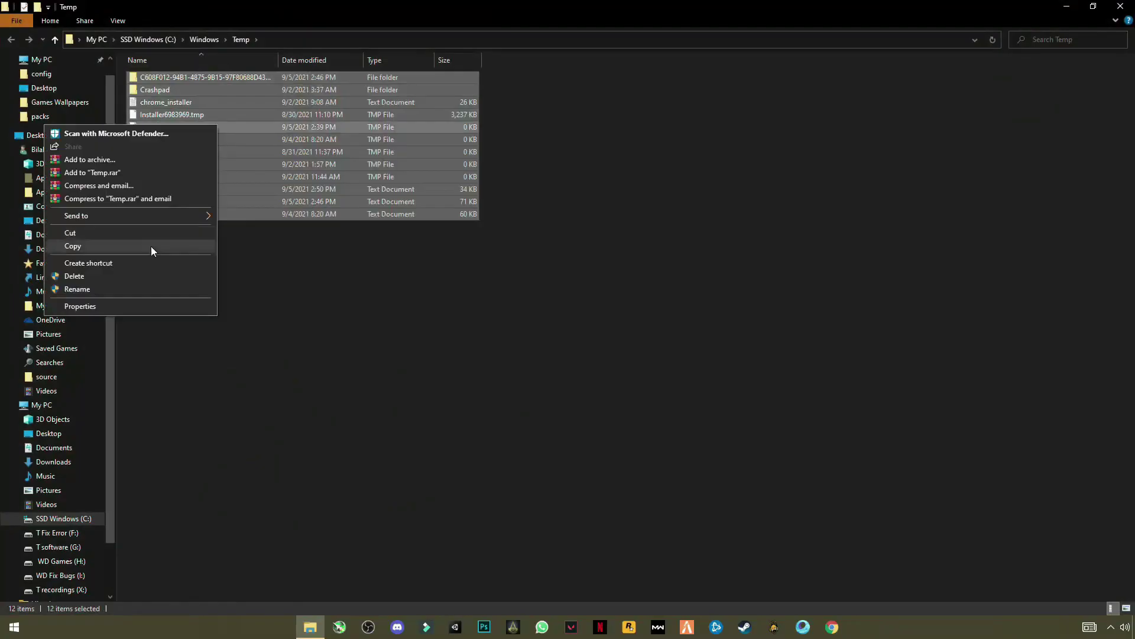
{"action": "left_click", "coordinate": [75, 277]}
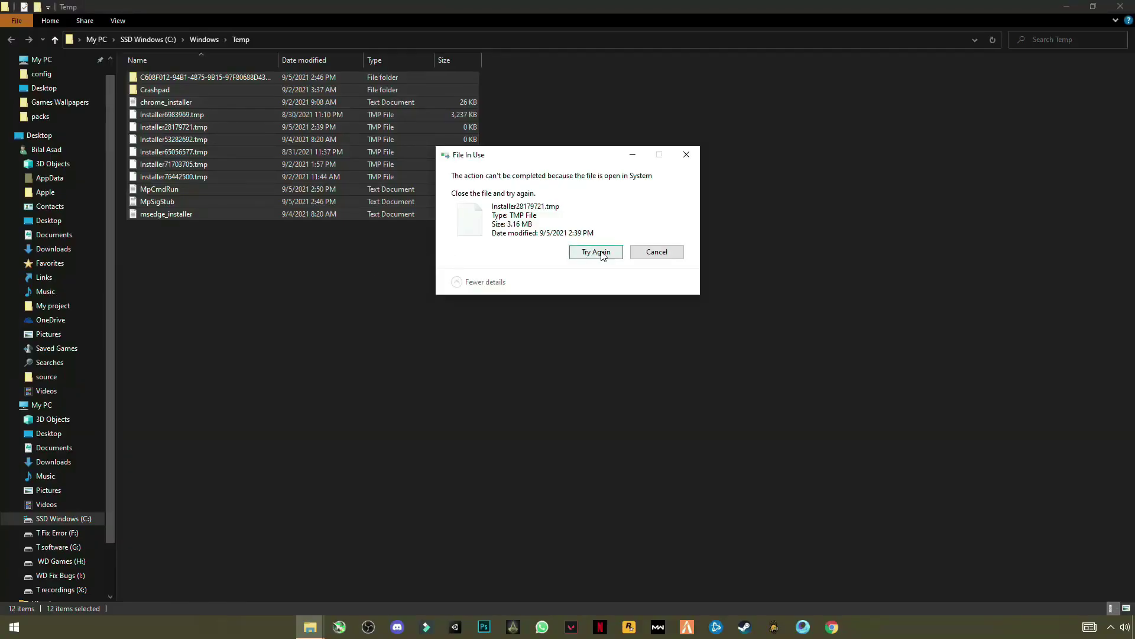
{"action": "left_click", "coordinate": [602, 255]}
{"action": "left_click", "coordinate": [601, 252]}
{"action": "left_click", "coordinate": [656, 252]}
Step: Retry deleting the ten Temp files, then delete the two Temp folders
{"action": "left_click_drag", "start_coordinate": [243, 281], "coordinate": [192, 100]}
{"action": "right_click", "coordinate": [191, 99]}
{"action": "left_click", "coordinate": [111, 255]}
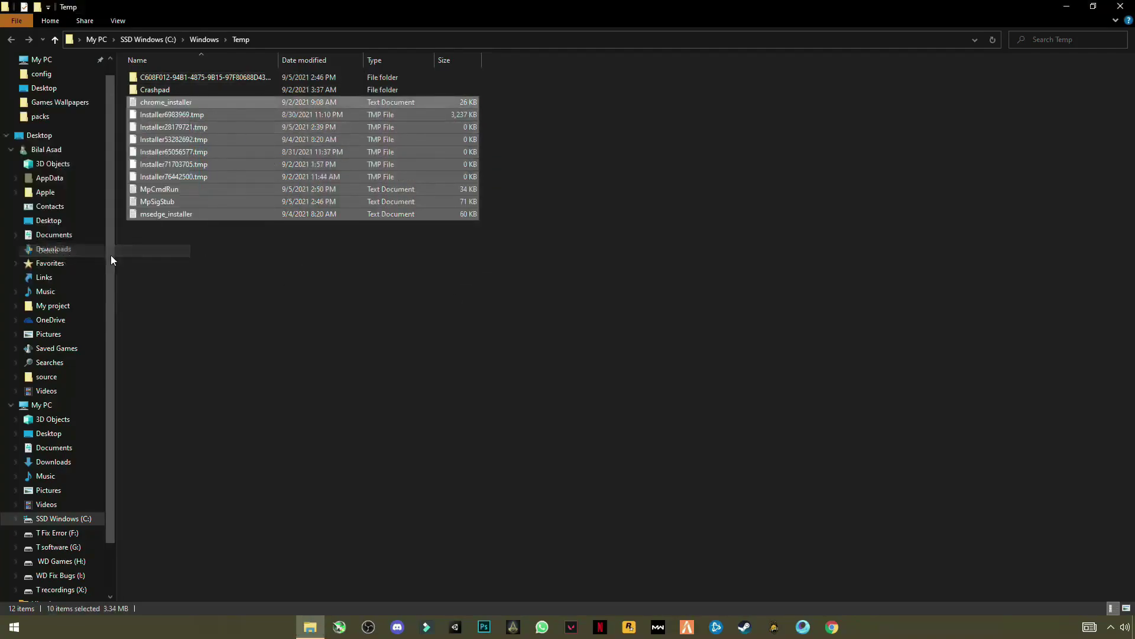
{"action": "left_click", "coordinate": [608, 252]}
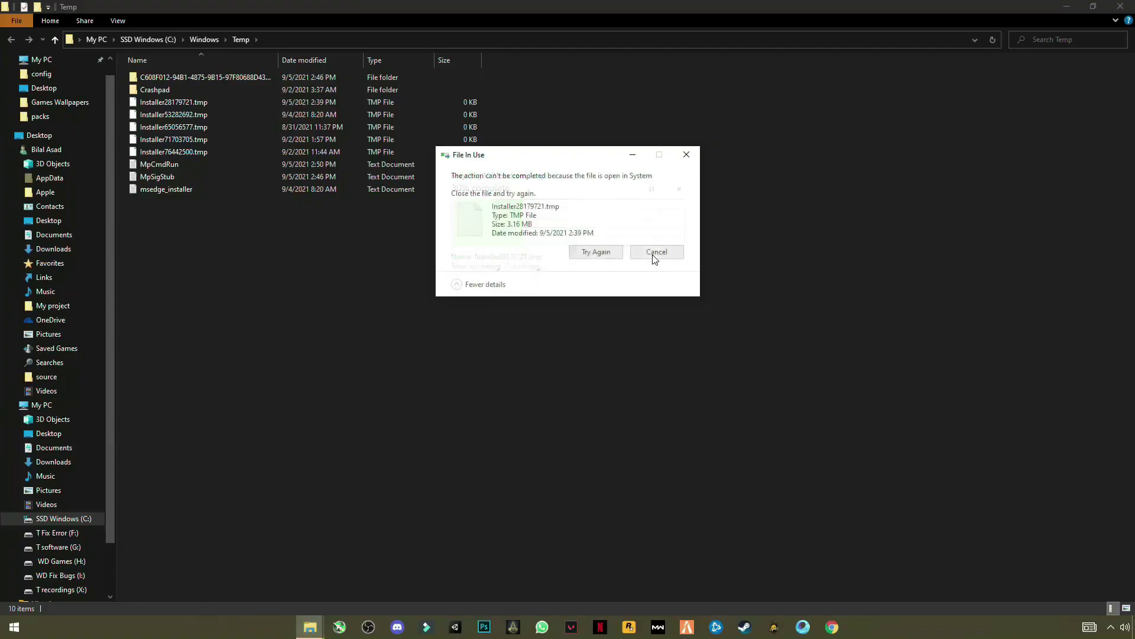
{"action": "left_click", "coordinate": [656, 251]}
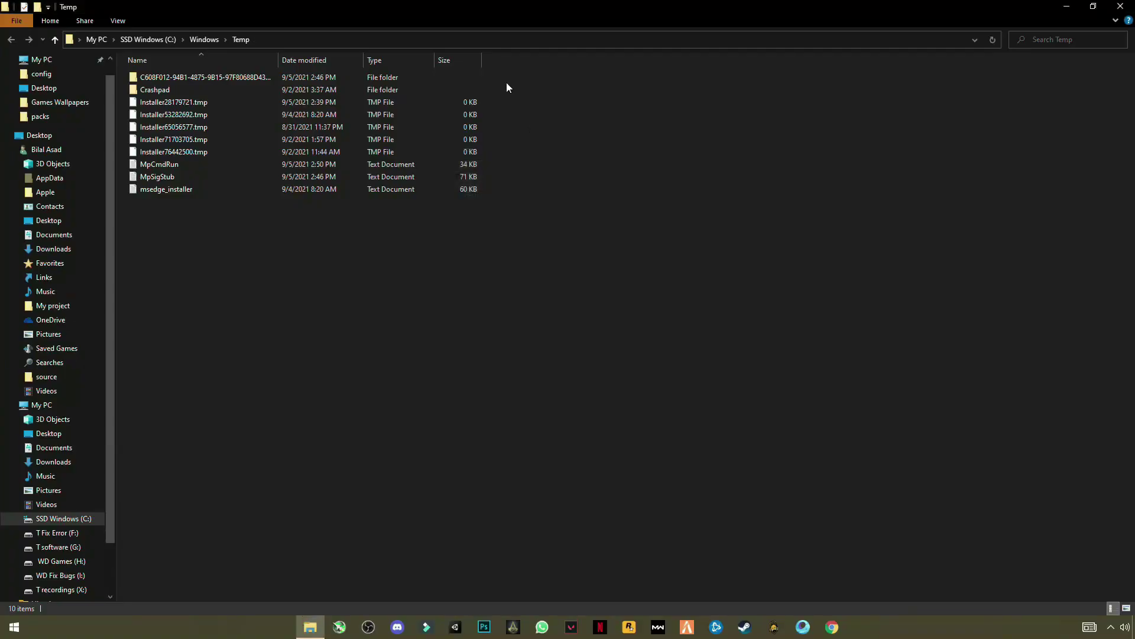
{"action": "left_click_drag", "start_coordinate": [517, 72], "coordinate": [406, 90]}
{"action": "right_click", "coordinate": [406, 91]}
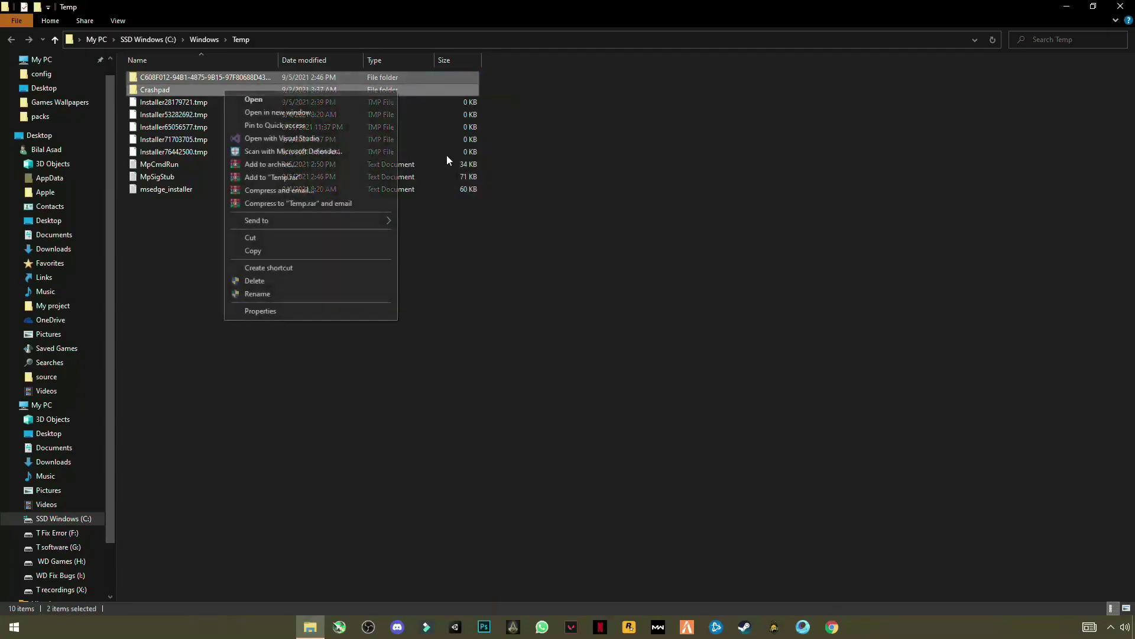
{"action": "left_click", "coordinate": [295, 279]}
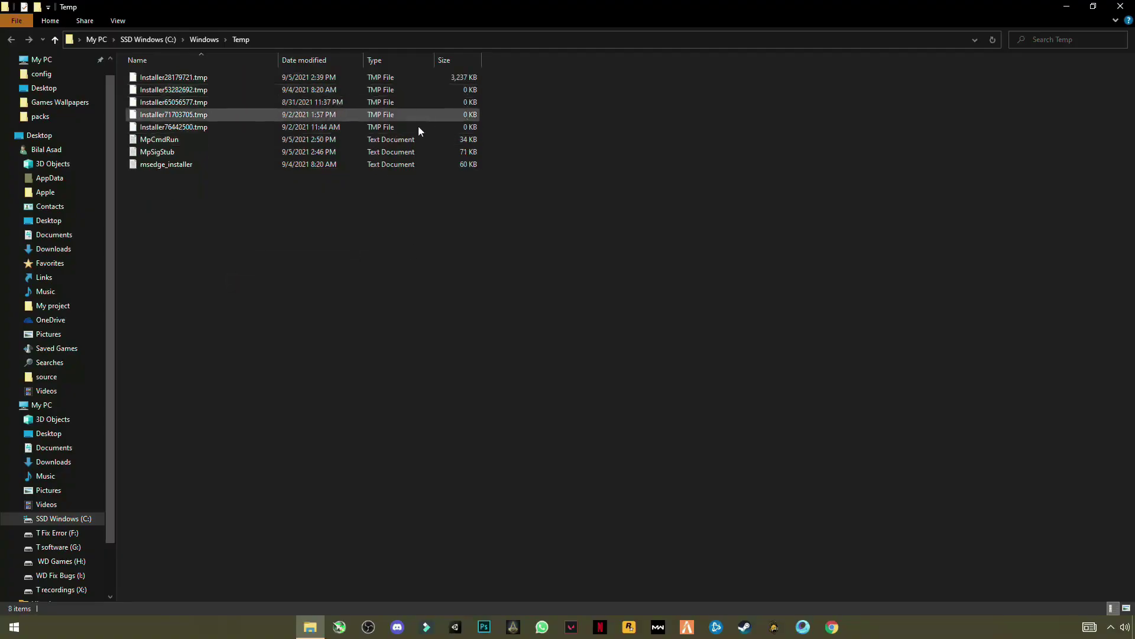
Step: Delete msedge_installer, MpSigStub, MpCmdRun and Installer76442500.tmp individually
{"action": "right_click", "coordinate": [257, 170]}
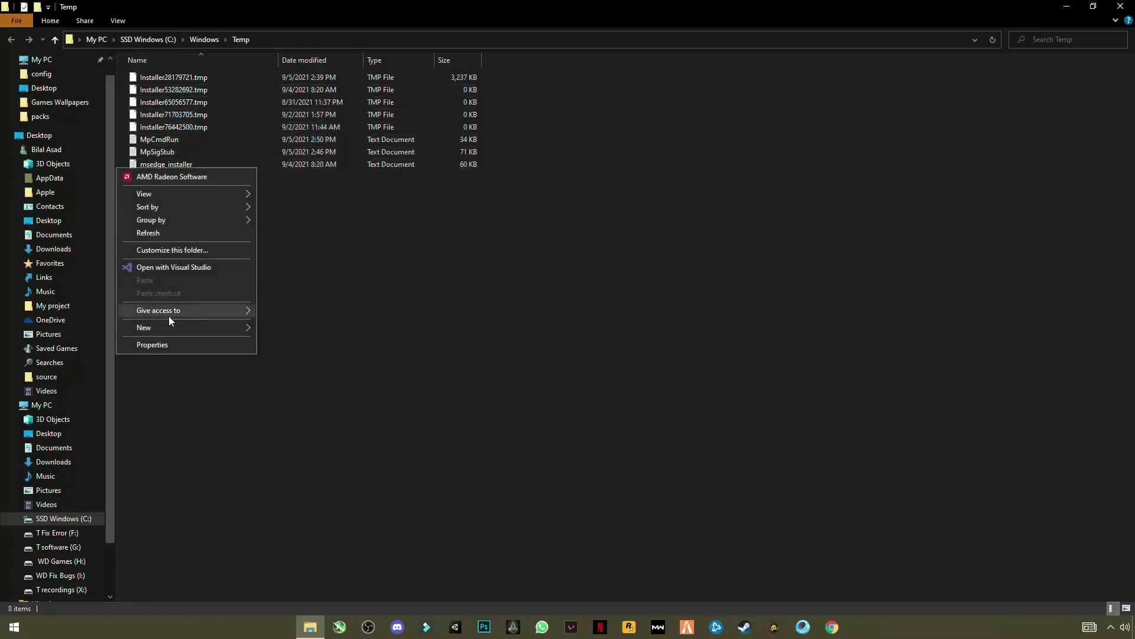
{"action": "left_click", "coordinate": [152, 163]}
{"action": "right_click", "coordinate": [153, 164]}
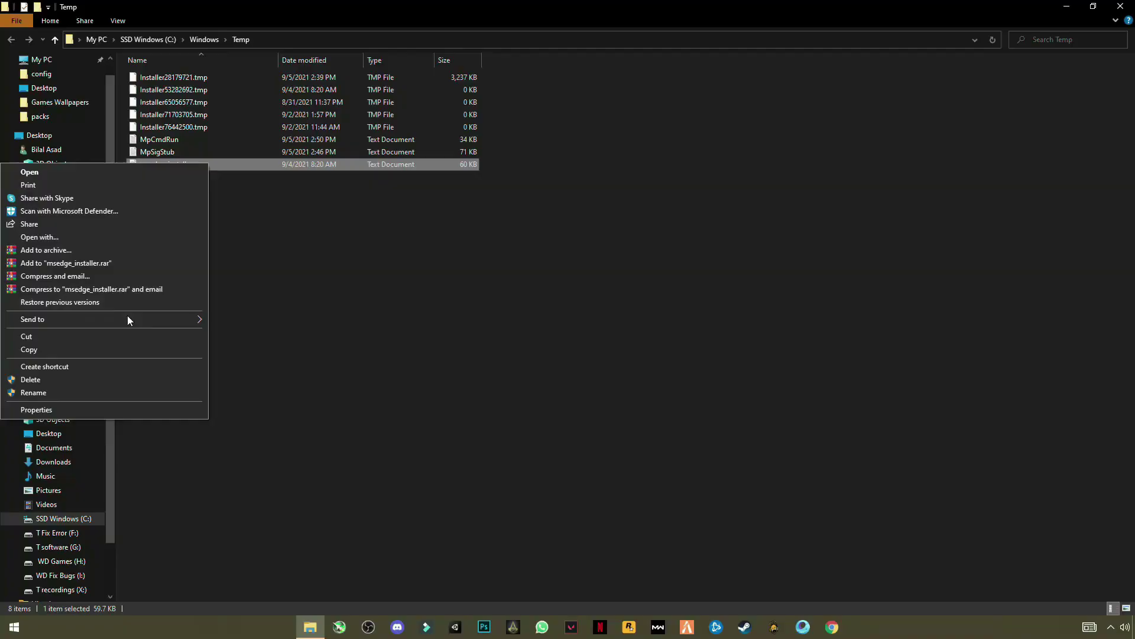
{"action": "left_click", "coordinate": [48, 379]}
{"action": "right_click", "coordinate": [152, 152]}
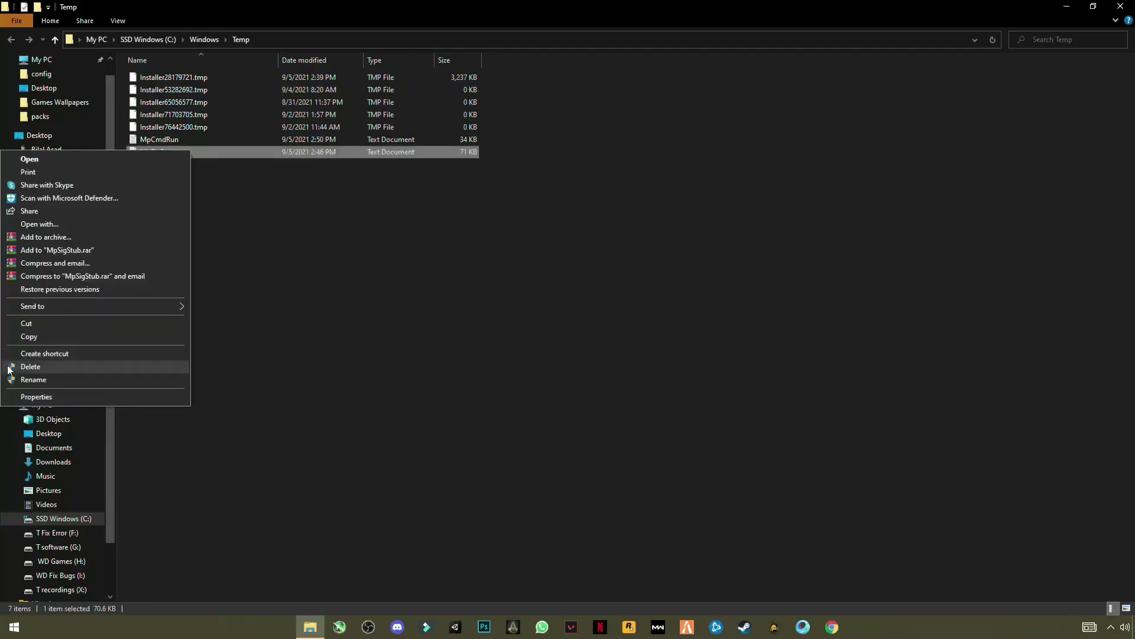
{"action": "left_click", "coordinate": [47, 367]}
{"action": "right_click", "coordinate": [138, 142]}
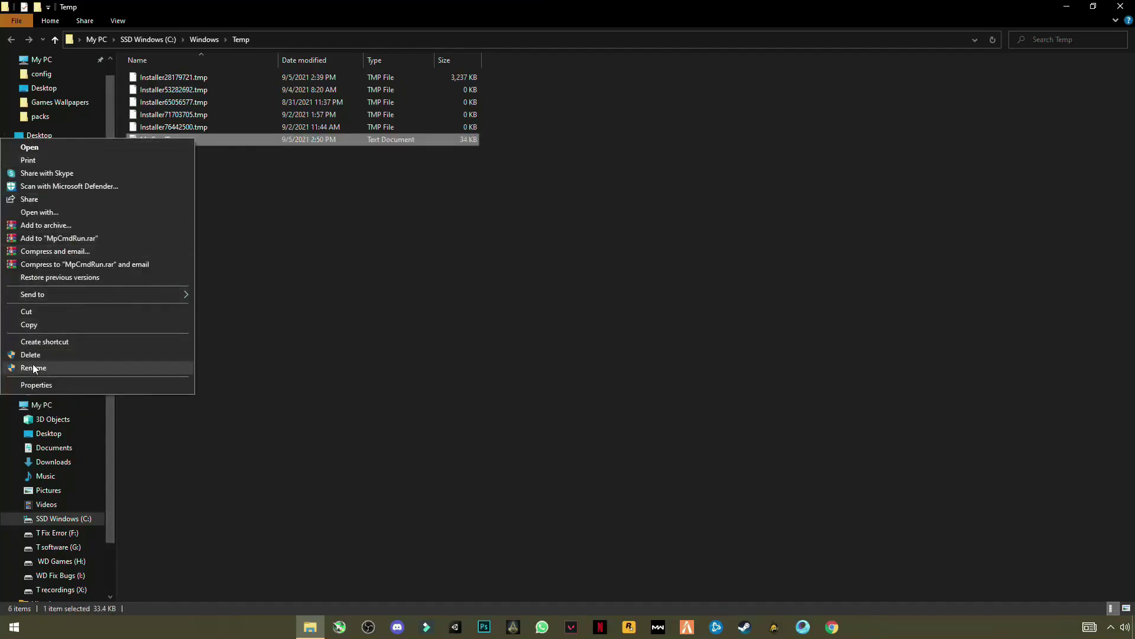
{"action": "left_click", "coordinate": [47, 354]}
{"action": "right_click", "coordinate": [168, 128]}
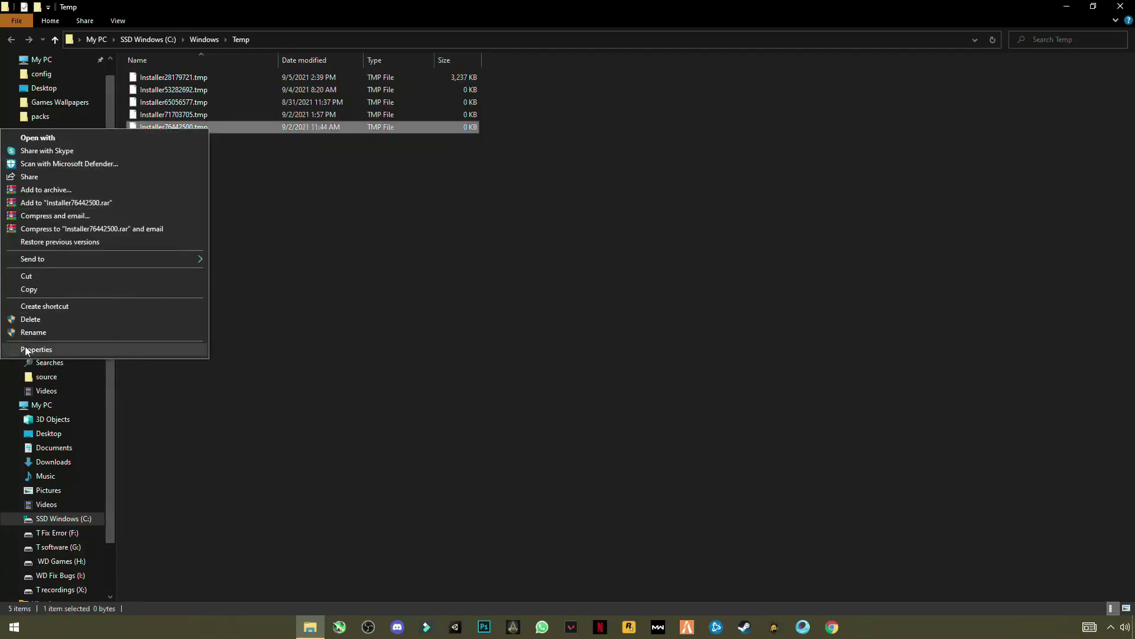
{"action": "left_click", "coordinate": [59, 327]}
Step: Delete Installer71703705, 65056577 and 53282692.tmp, leave in-use Installer28179721.tmp, and close the window
{"action": "right_click", "coordinate": [164, 115]}
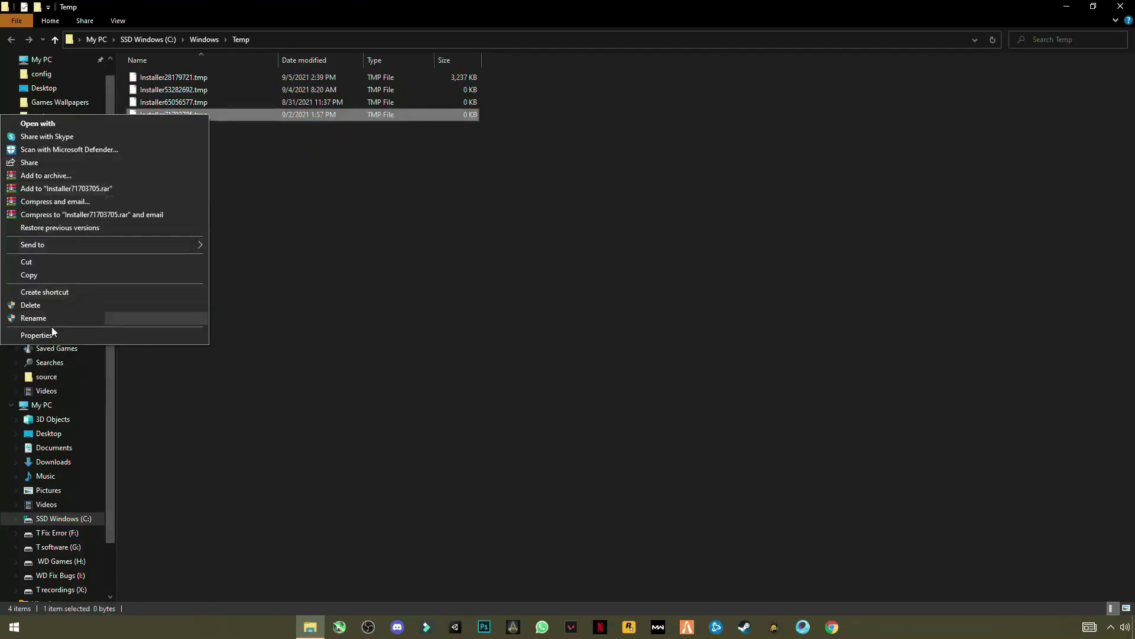
{"action": "left_click", "coordinate": [47, 314]}
{"action": "right_click", "coordinate": [150, 102]}
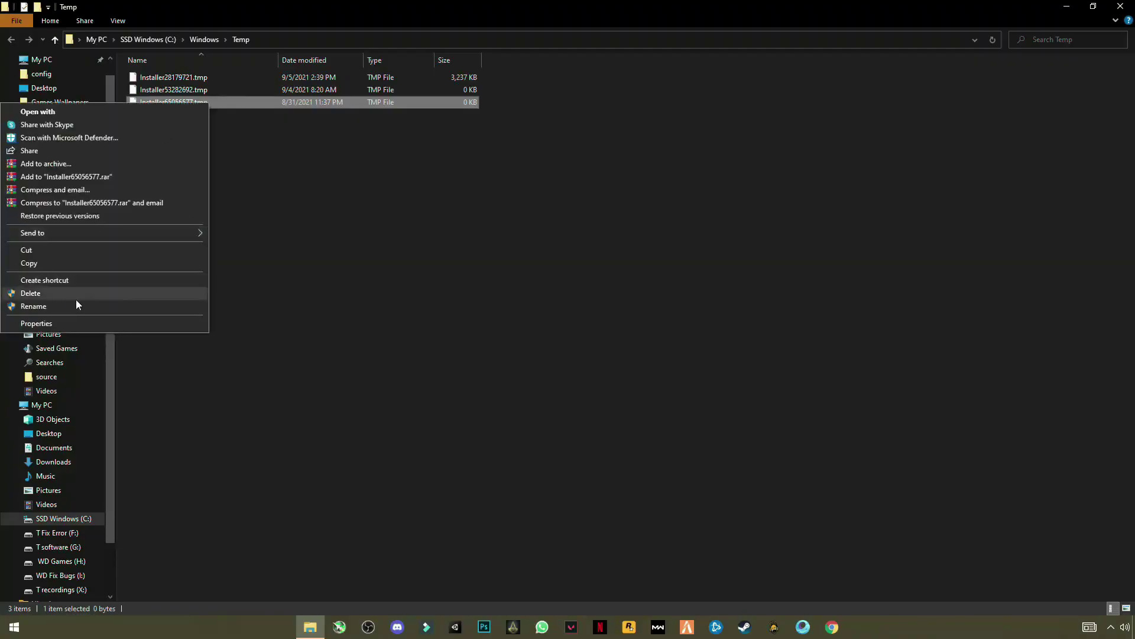
{"action": "left_click", "coordinate": [76, 299]}
{"action": "right_click", "coordinate": [142, 91]}
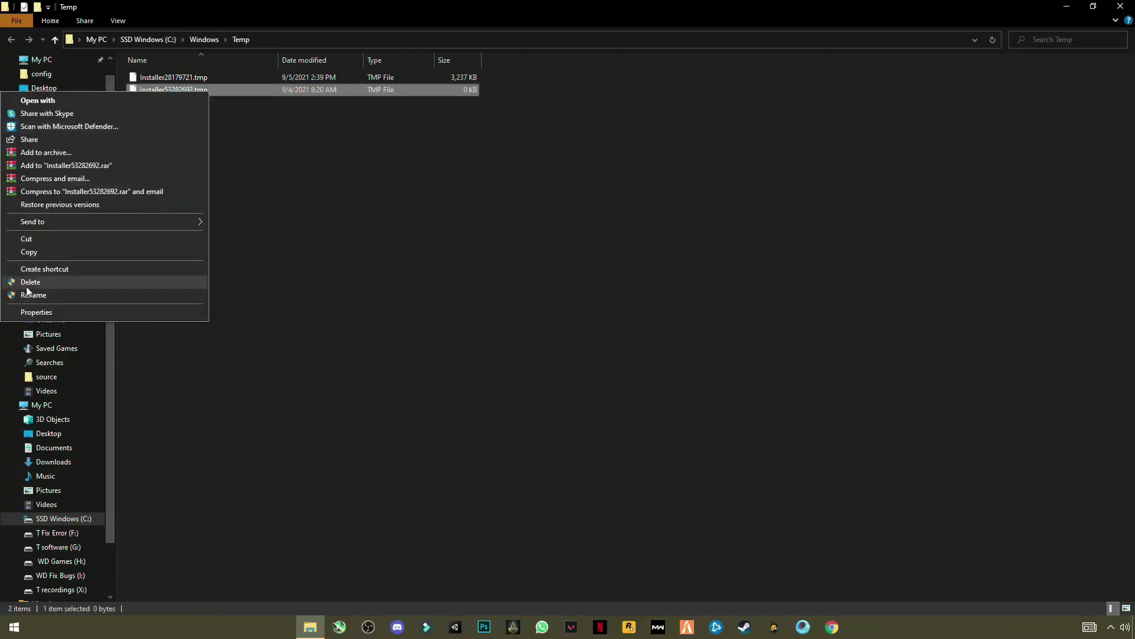
{"action": "left_click", "coordinate": [60, 289]}
{"action": "right_click", "coordinate": [168, 80]}
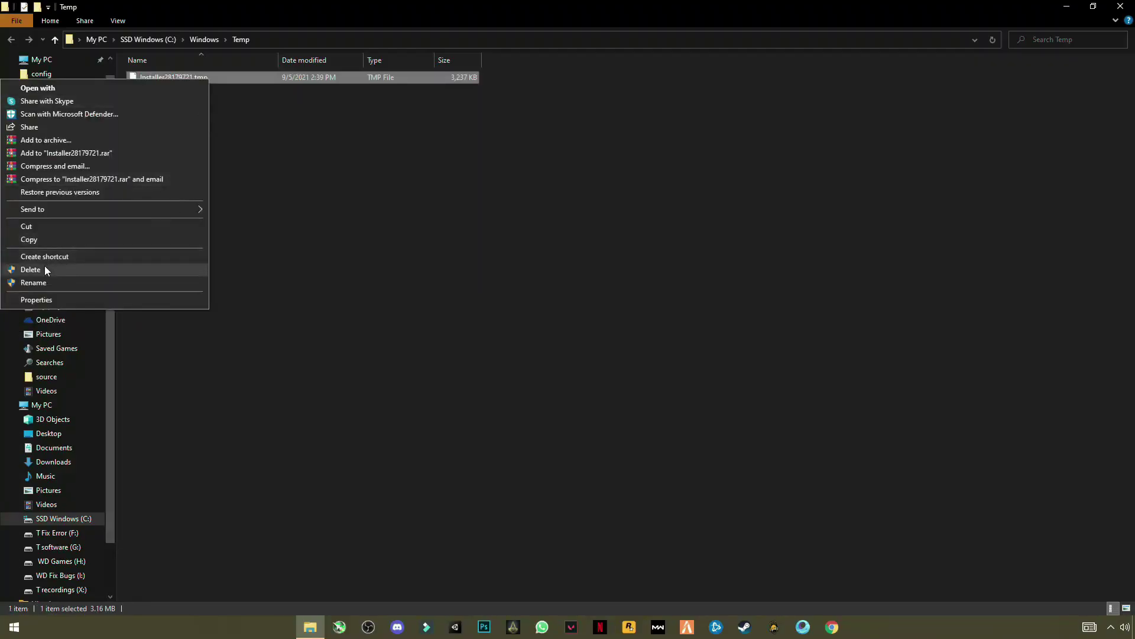
{"action": "left_click", "coordinate": [44, 265]}
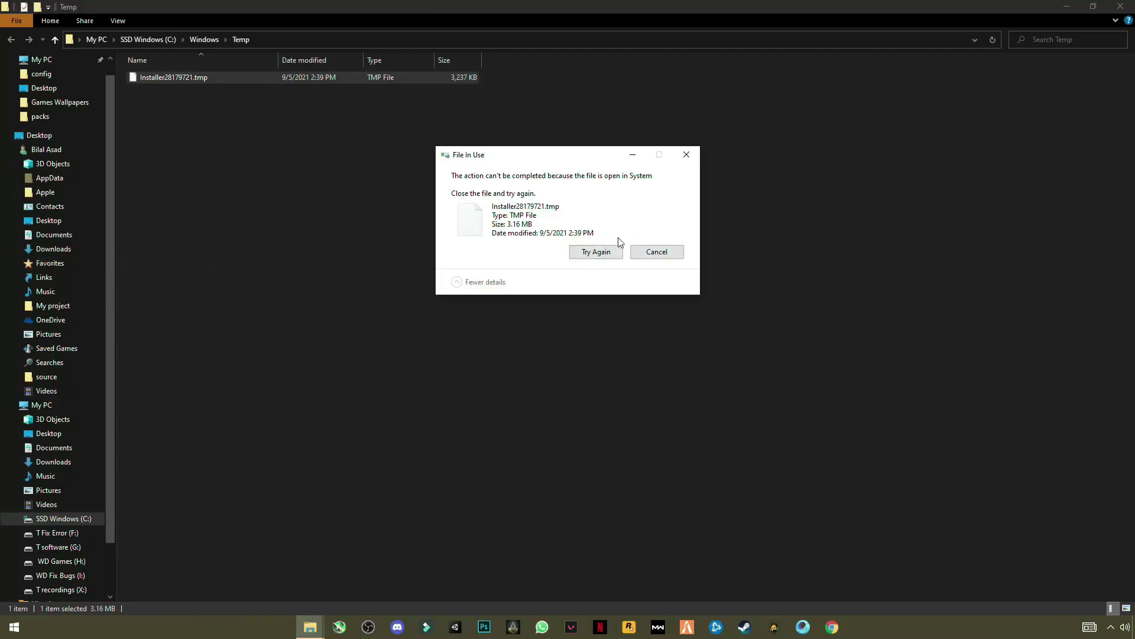
{"action": "left_click", "coordinate": [655, 255]}
{"action": "left_click", "coordinate": [1120, 6]}
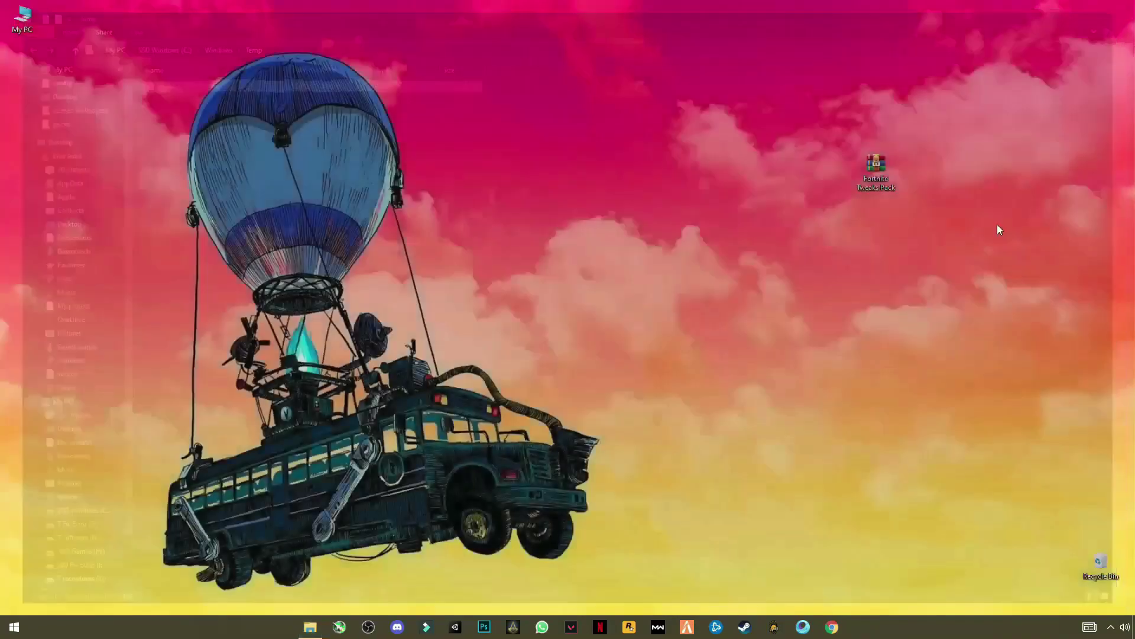
Step: Open the user's %temp% folder from the Run dialog
{"action": "key", "text": "super"}
{"action": "type", "text": "run"}
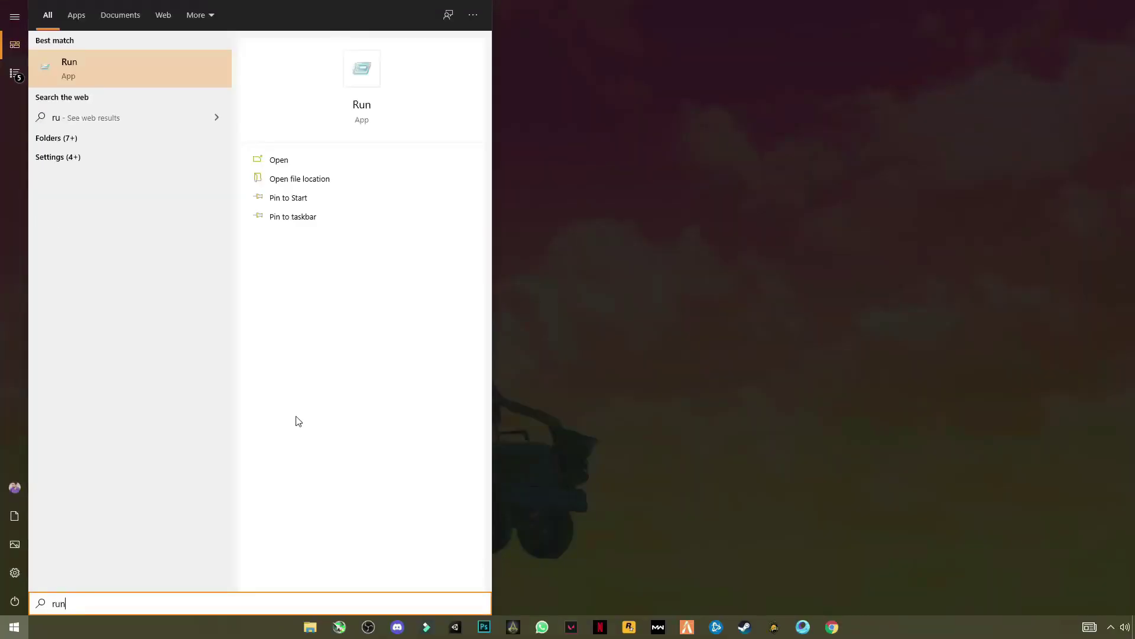
{"action": "key", "text": "Return"}
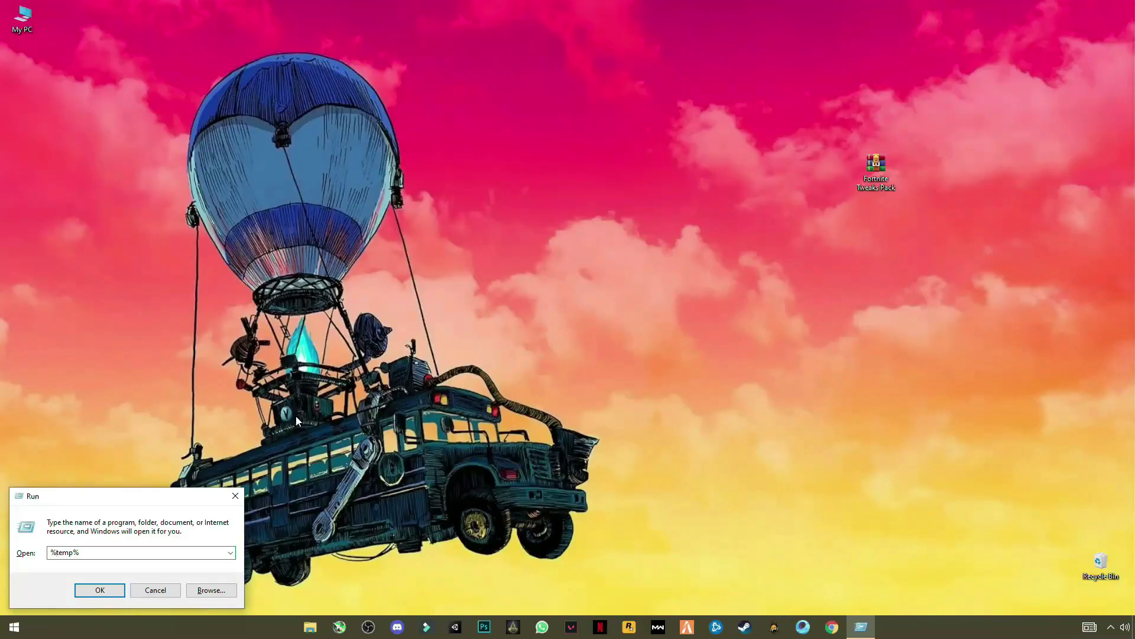
{"action": "key", "text": "Return"}
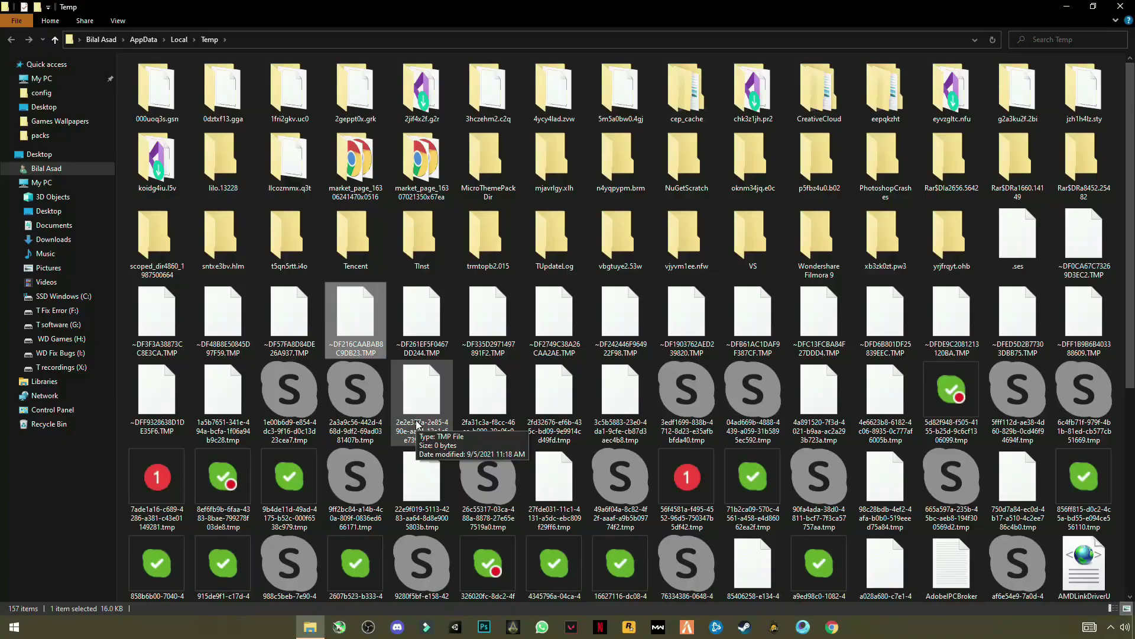
Step: Delete everything in the user Temp folder, skipping the in-use file, then show the desktop
{"action": "key", "text": "ctrl+a"}
{"action": "right_click", "coordinate": [229, 331]}
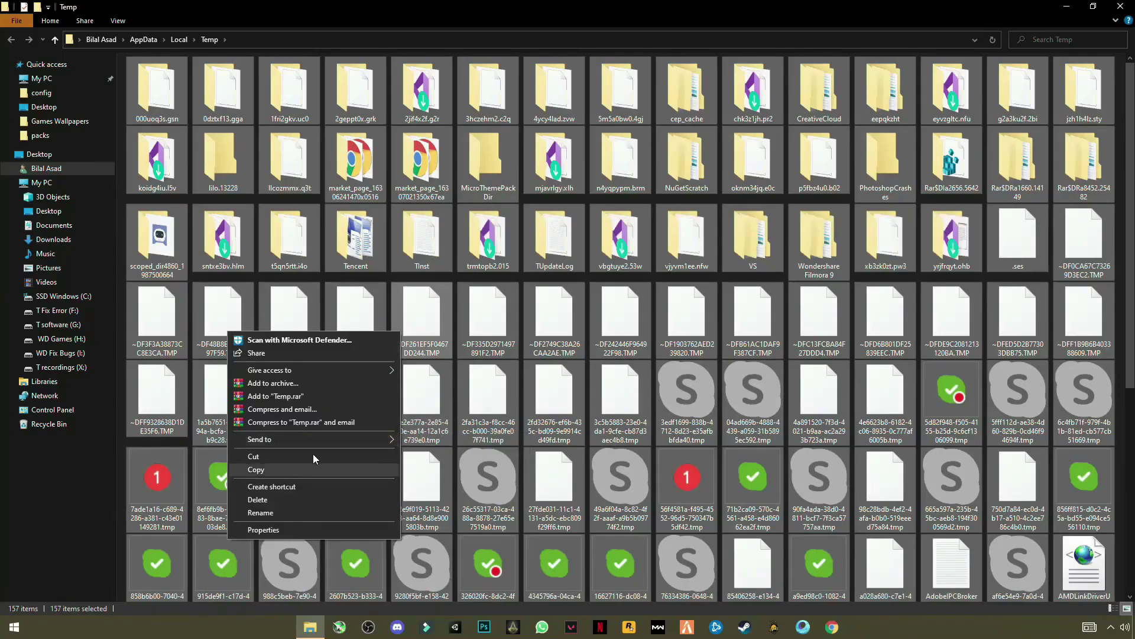
{"action": "left_click", "coordinate": [261, 501]}
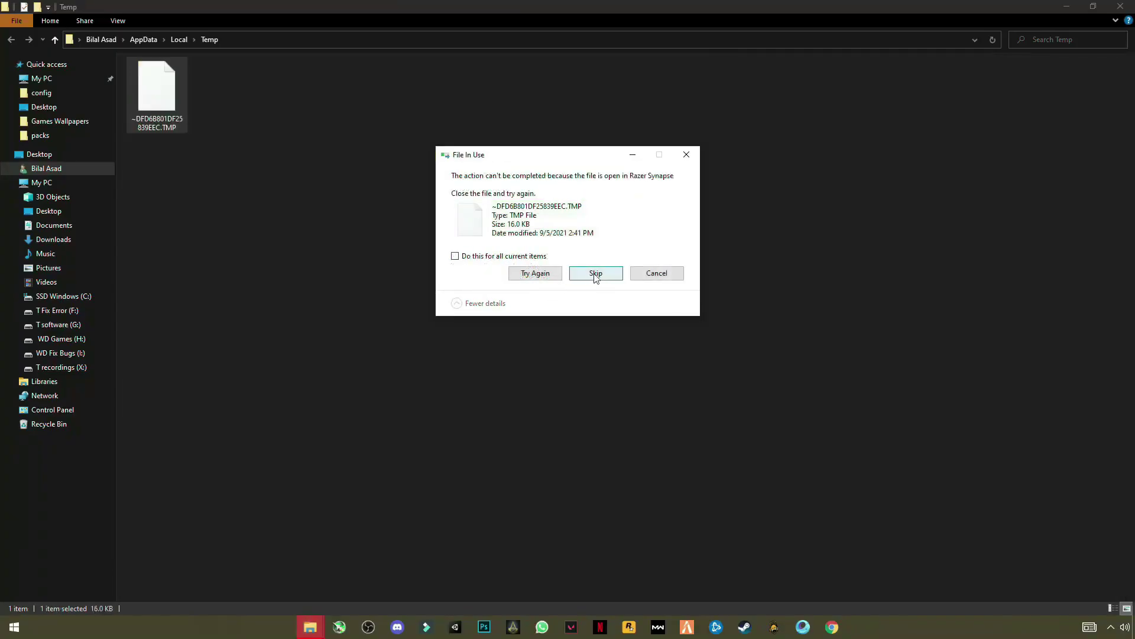
{"action": "left_click", "coordinate": [613, 279]}
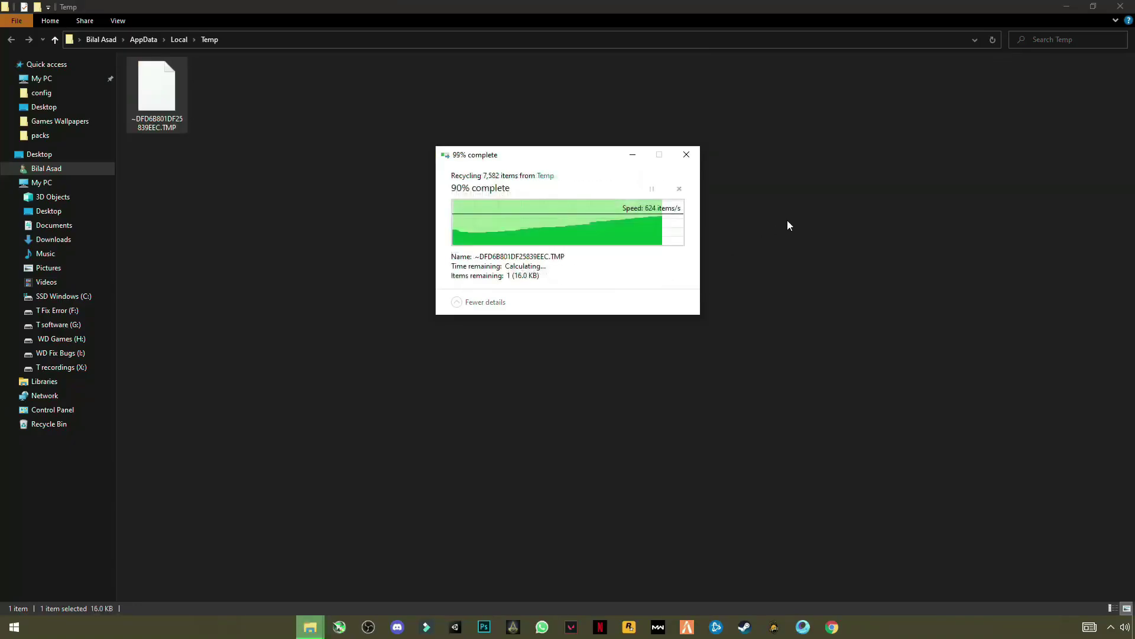
{"action": "key", "text": "super+d"}
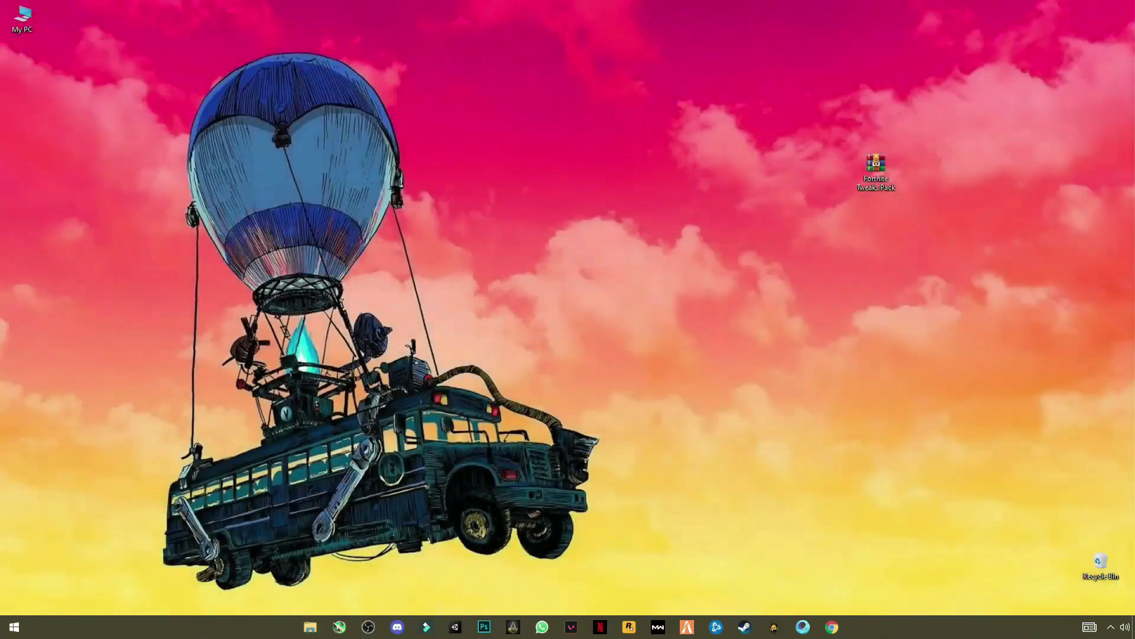
Step: Permanently empty all 7,844 items from the Recycle Bin, then open My PC
{"action": "right_click", "coordinate": [1102, 572]}
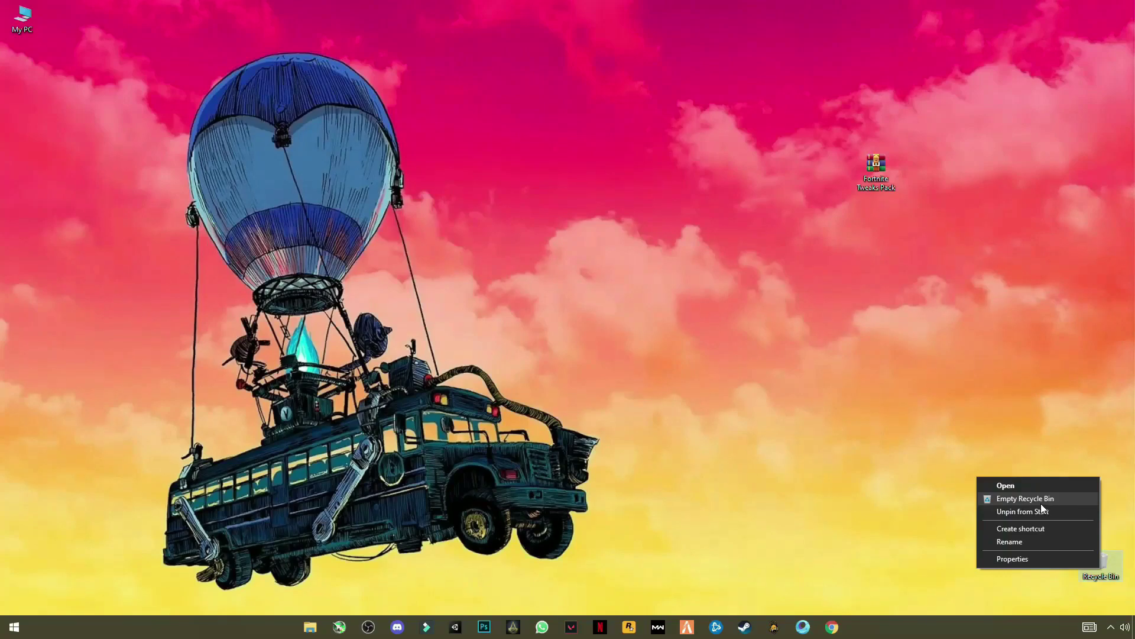
{"action": "left_click", "coordinate": [1040, 500]}
{"action": "left_click", "coordinate": [610, 324]}
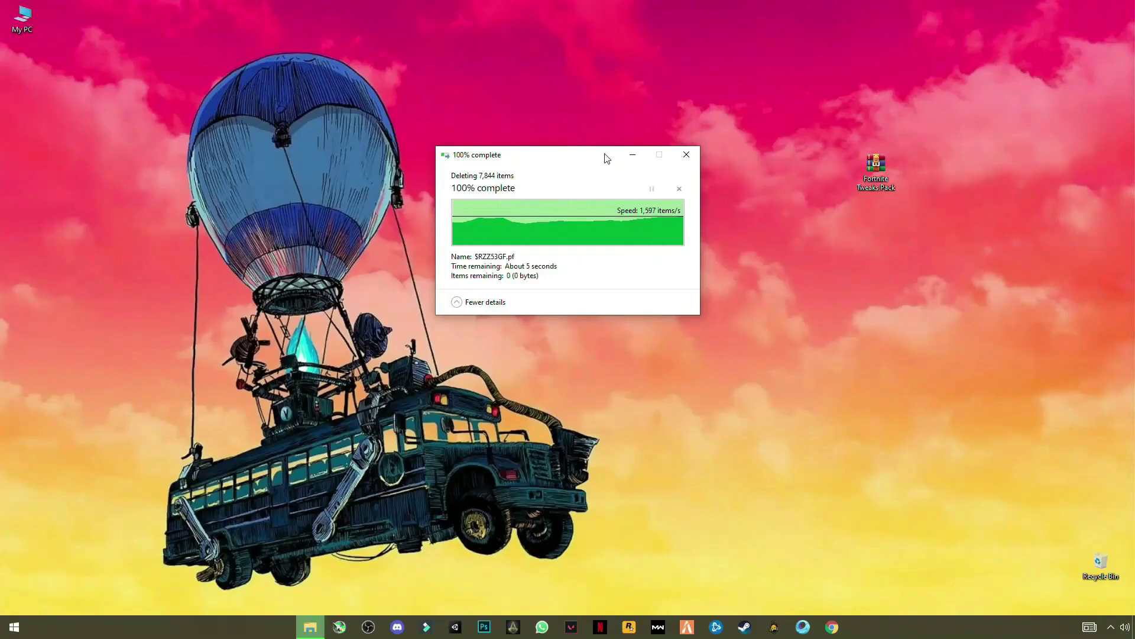
{"action": "double_click", "coordinate": [20, 22]}
Step: Open Performance Options through My PC's Properties and Advanced system settings
{"action": "right_click", "coordinate": [354, 300]}
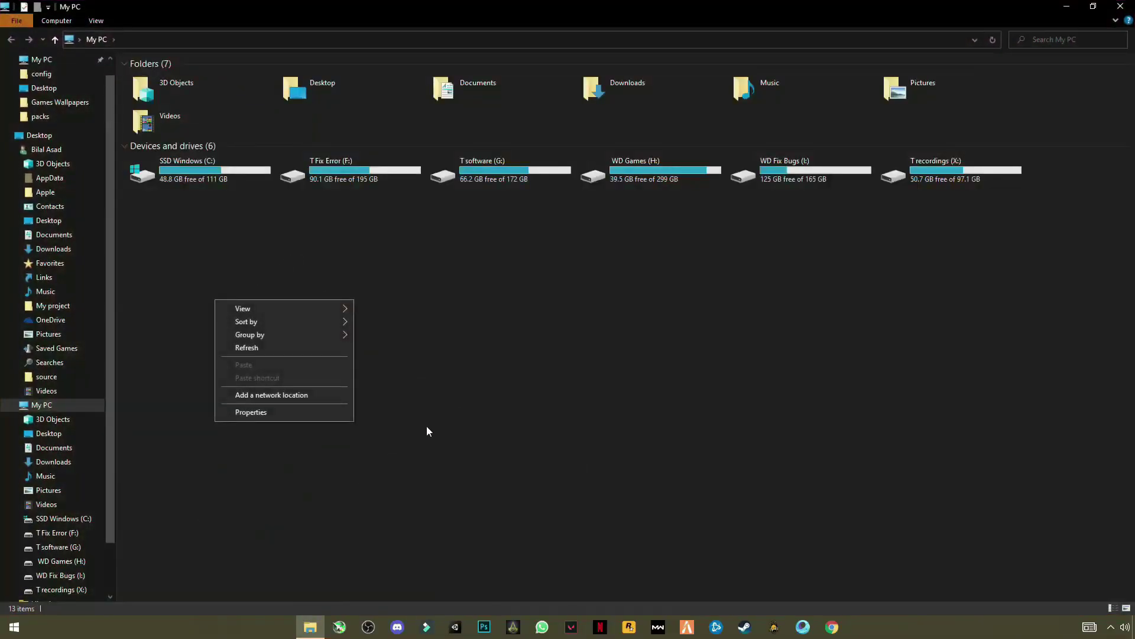
{"action": "right_click", "coordinate": [512, 294]}
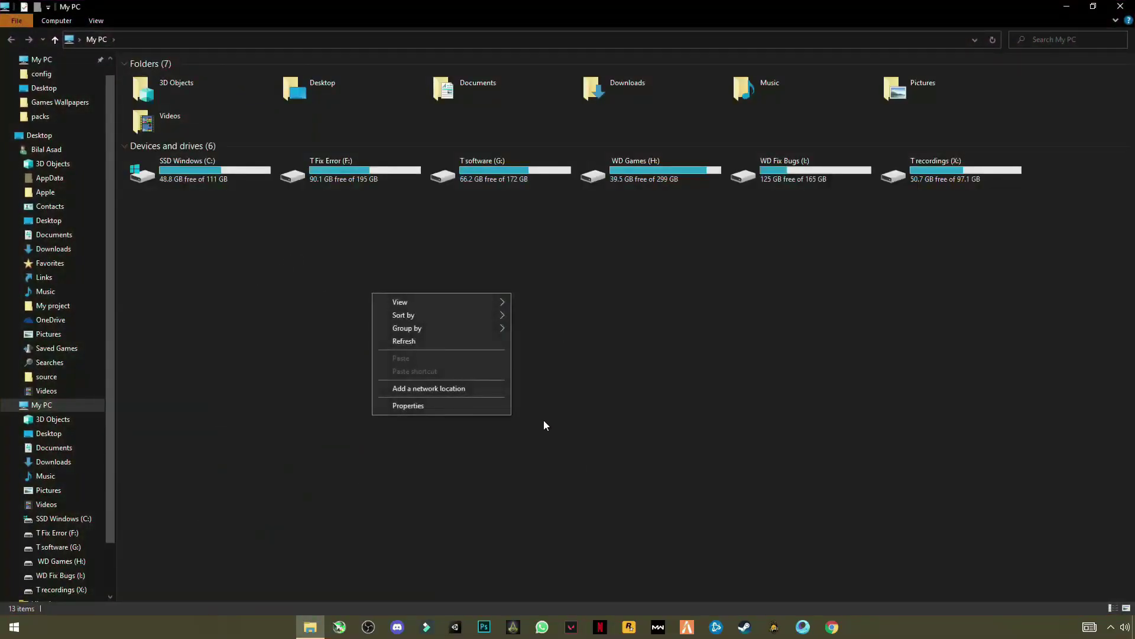
{"action": "left_click", "coordinate": [410, 406]}
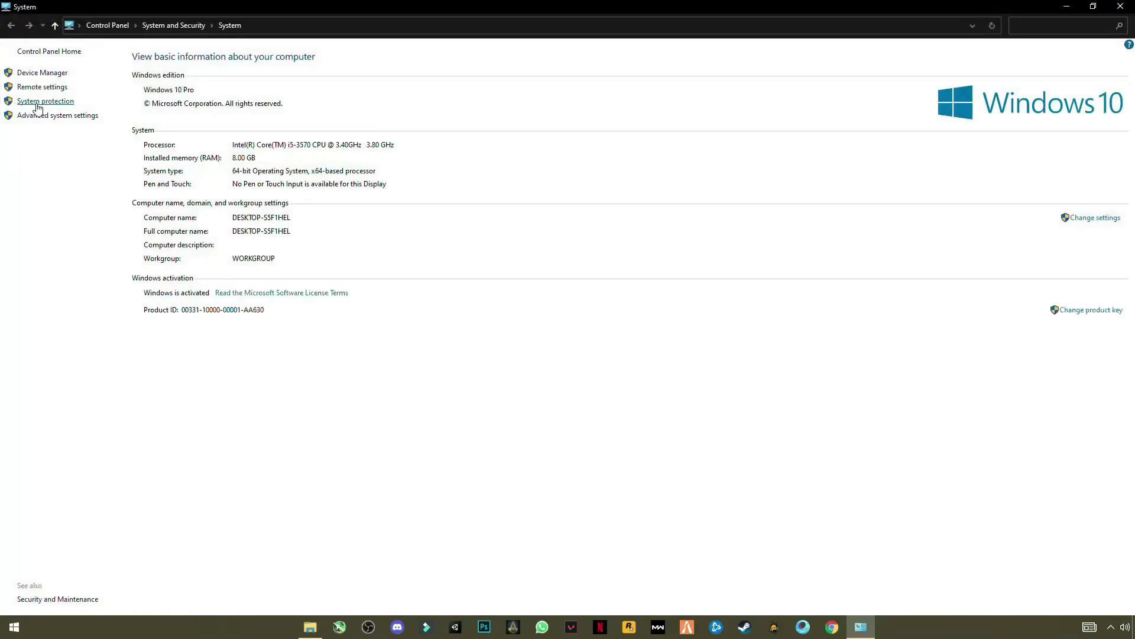
{"action": "left_click", "coordinate": [47, 117]}
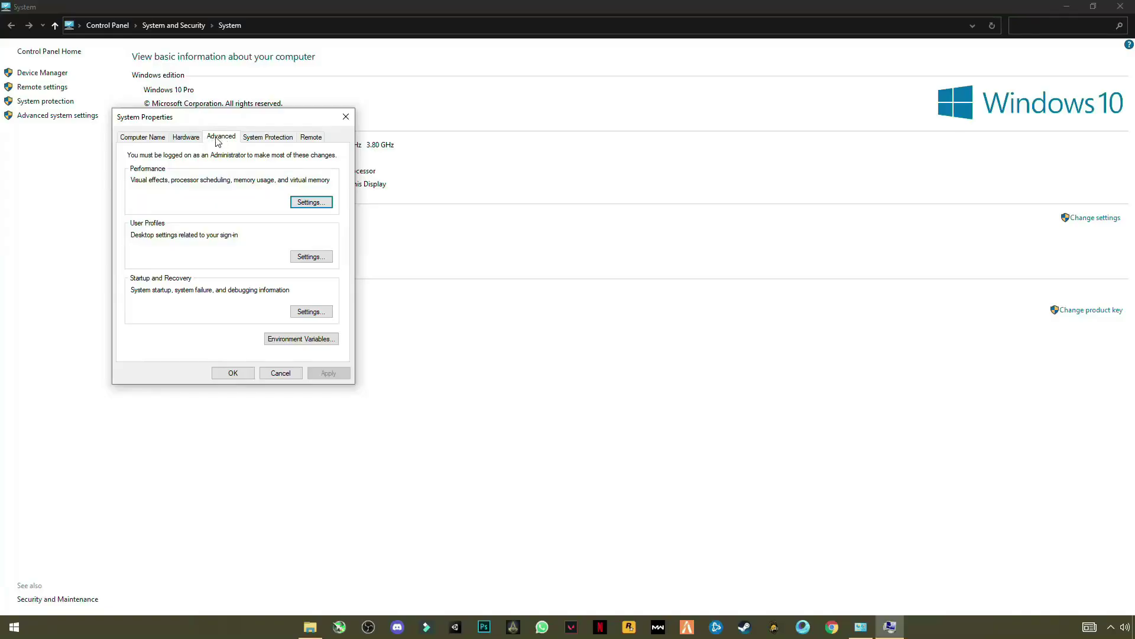
{"action": "left_click", "coordinate": [306, 204]}
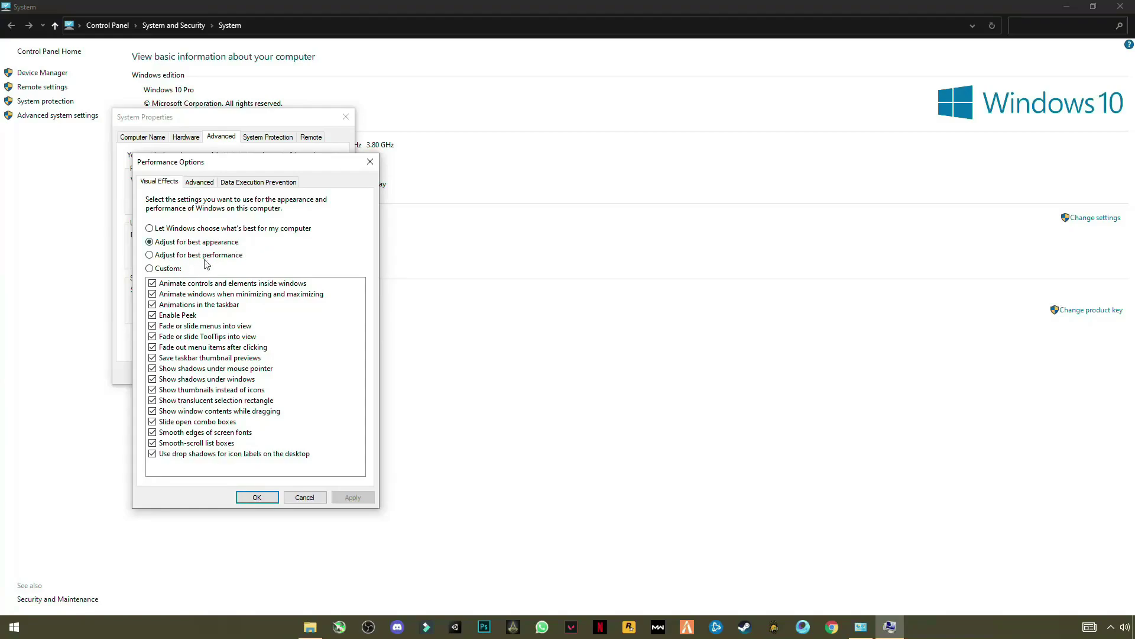
Step: Choose Adjust for best performance, apply it, and close all system windows
{"action": "left_click", "coordinate": [151, 255]}
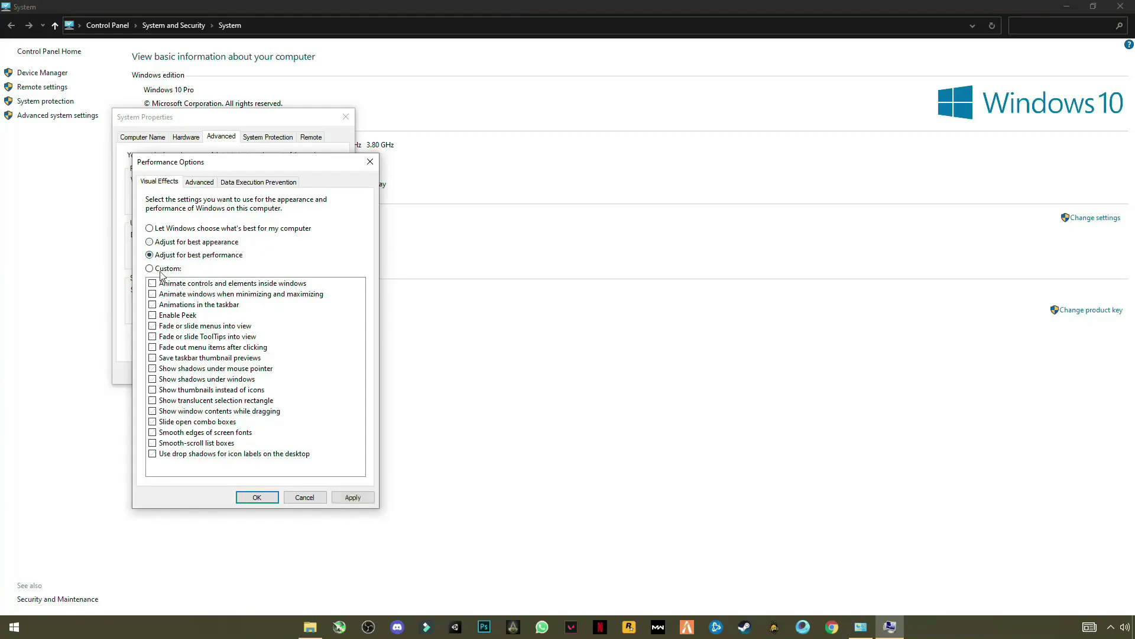
{"action": "left_click", "coordinate": [353, 497]}
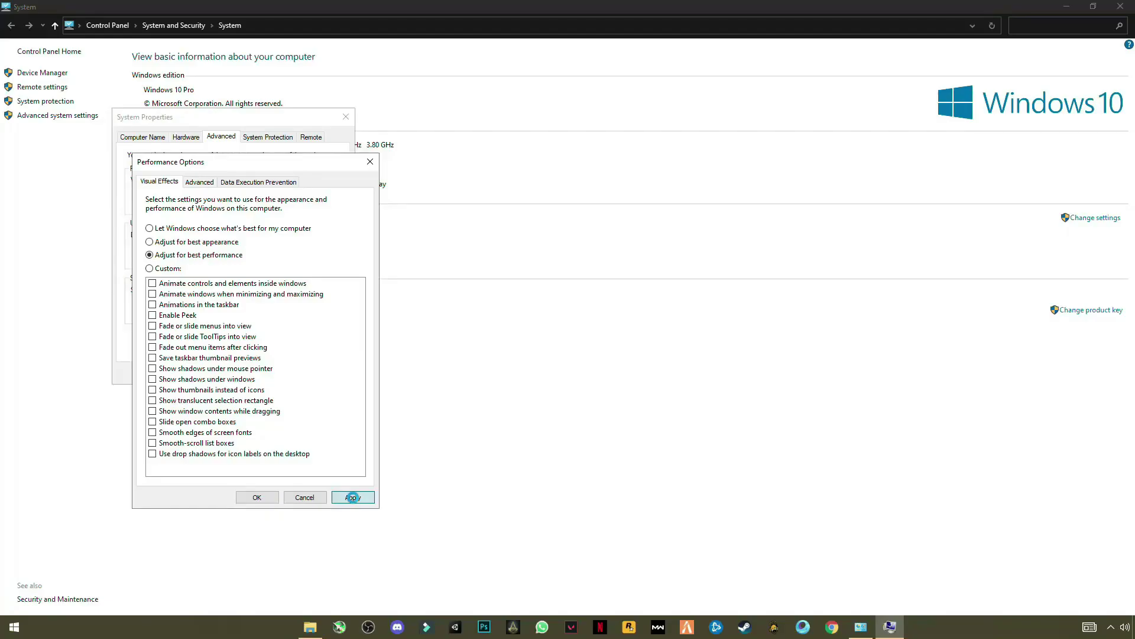
{"action": "left_click", "coordinate": [255, 496]}
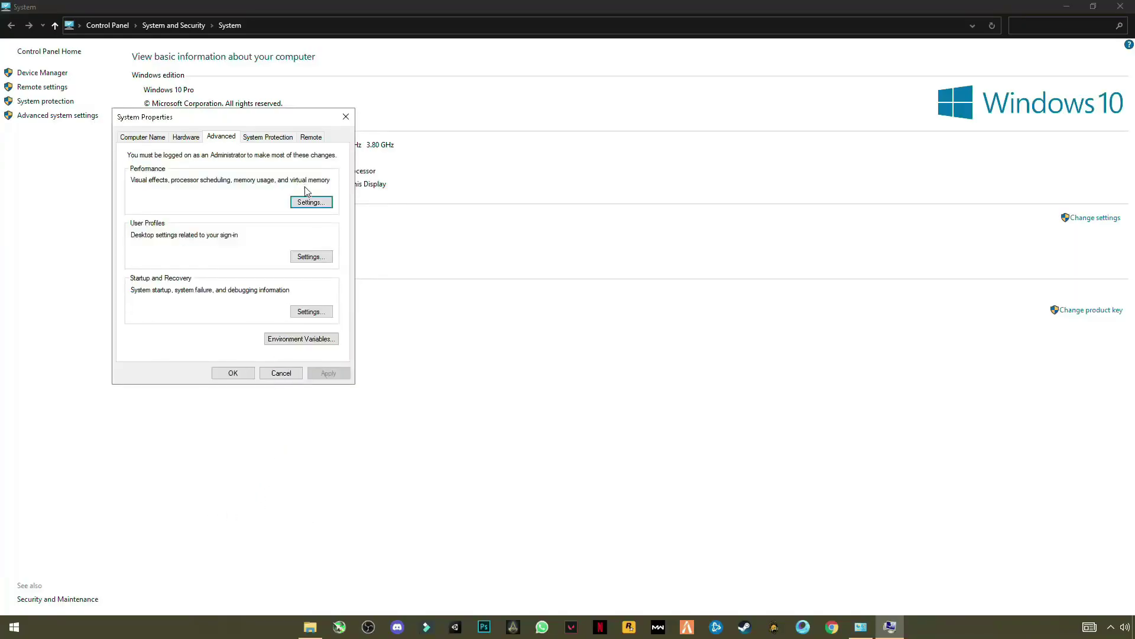
{"action": "left_click", "coordinate": [234, 373]}
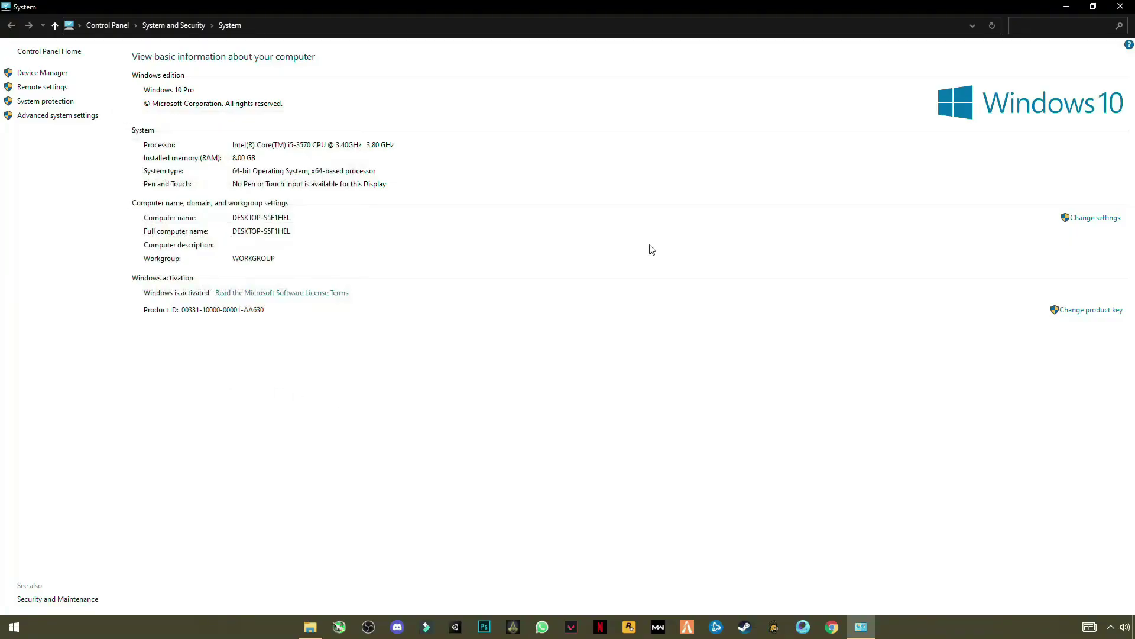
{"action": "left_click", "coordinate": [1121, 6]}
{"action": "left_click", "coordinate": [1120, 6]}
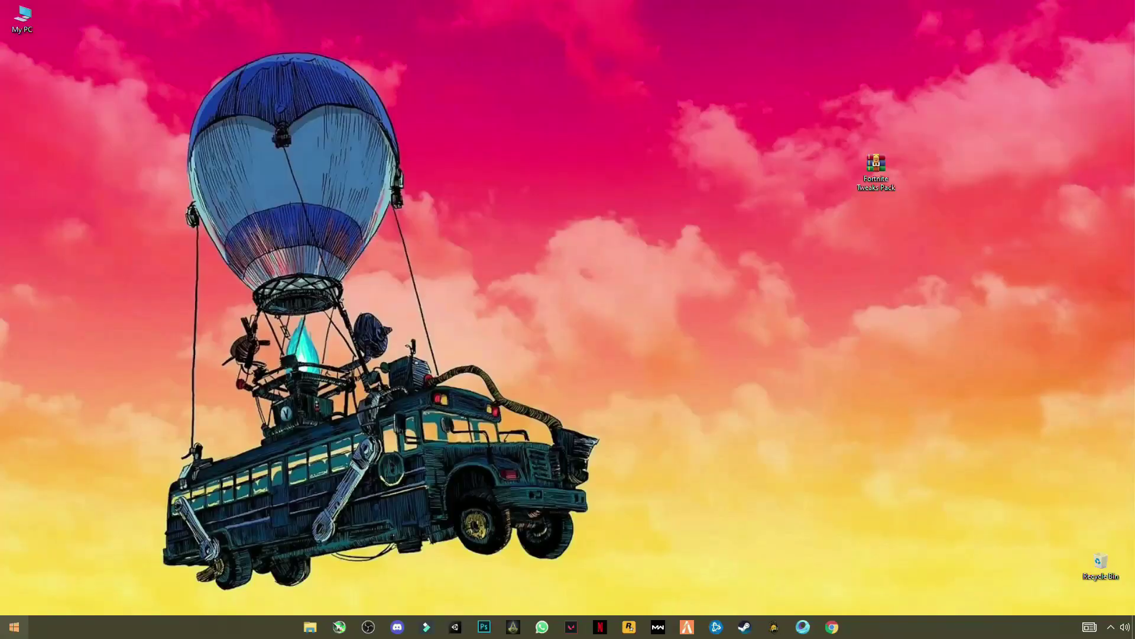
Step: Open Power Options via Settings' Power & sleep additional power settings
{"action": "left_click", "coordinate": [15, 627]}
{"action": "left_click", "coordinate": [35, 573]}
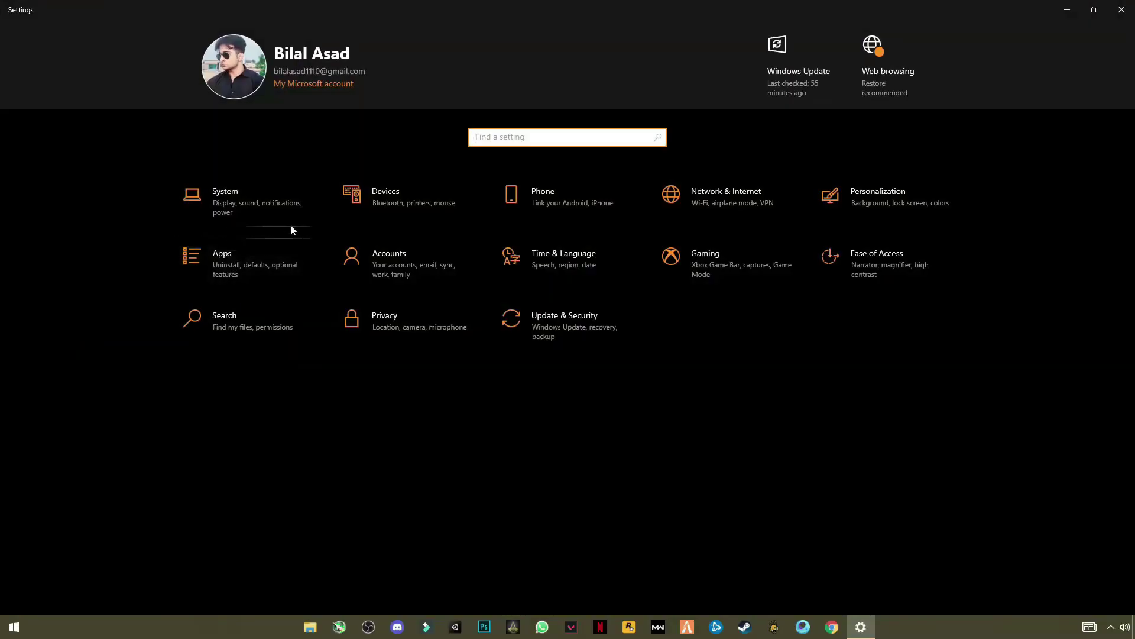
{"action": "left_click", "coordinate": [248, 208]}
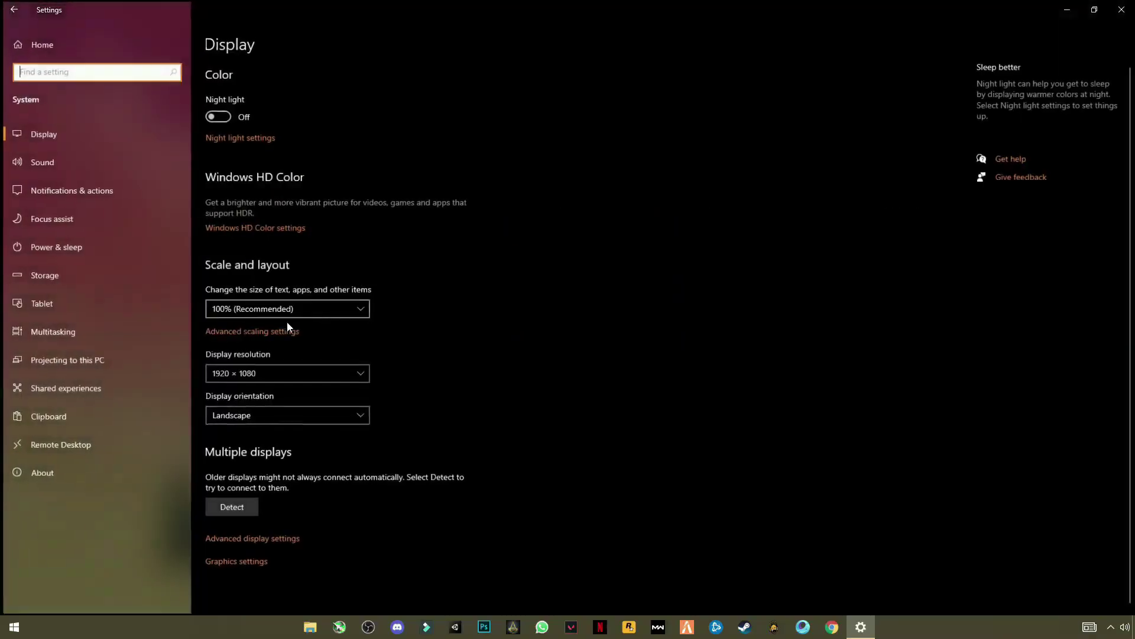
{"action": "left_click", "coordinate": [74, 253]}
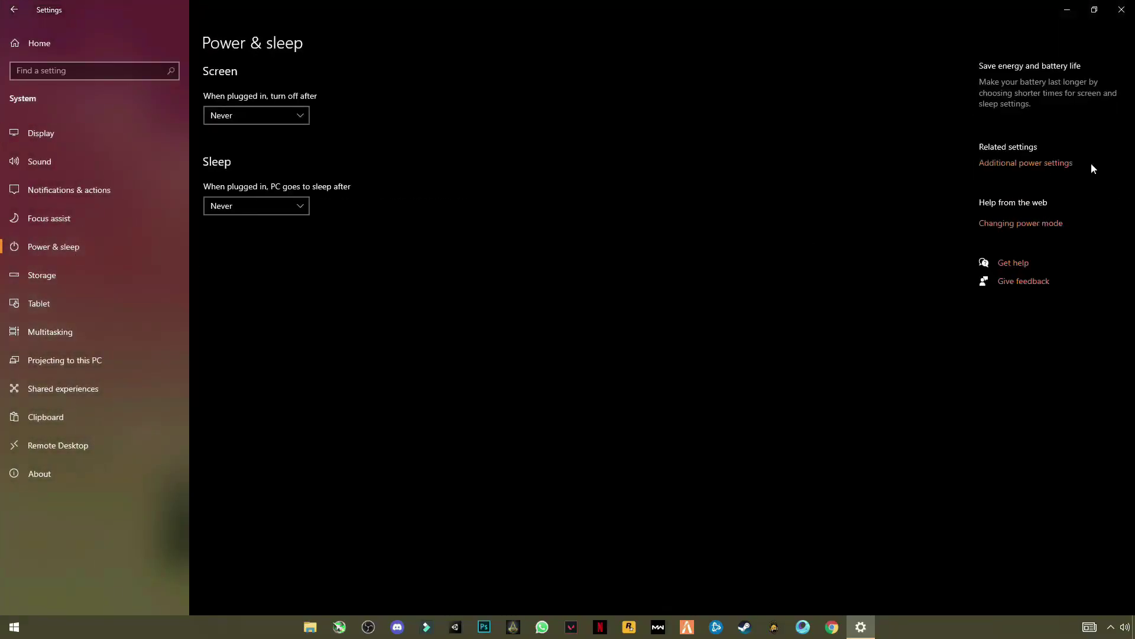
{"action": "left_click", "coordinate": [1025, 163]}
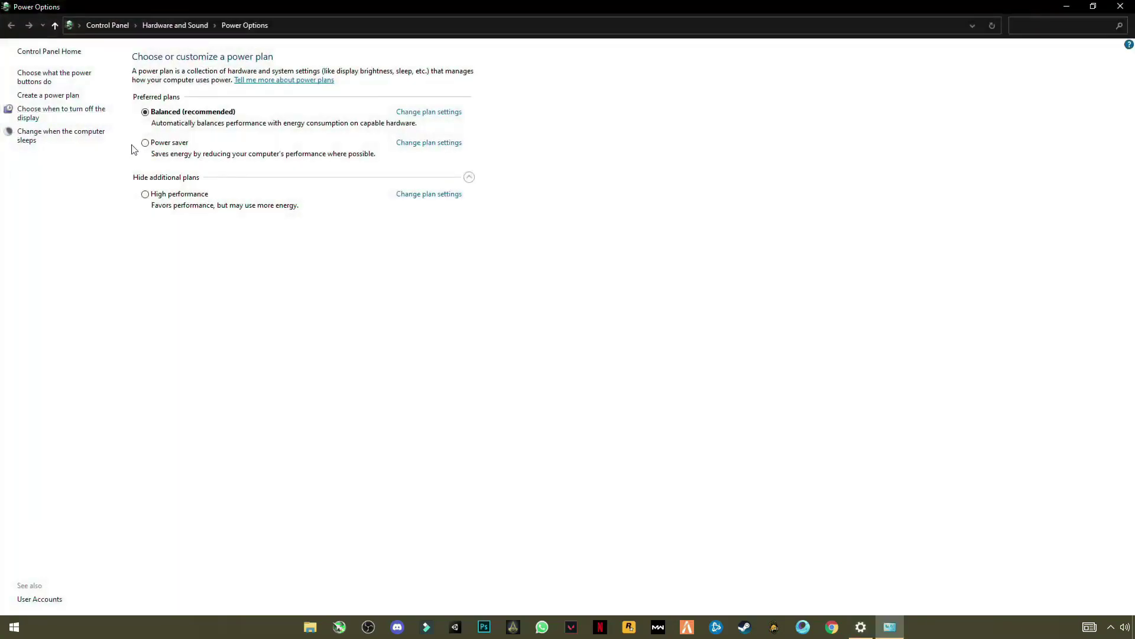
Step: Start a new power plan based on High performance named 'Fortnite power plan'
{"action": "left_click", "coordinate": [47, 97]}
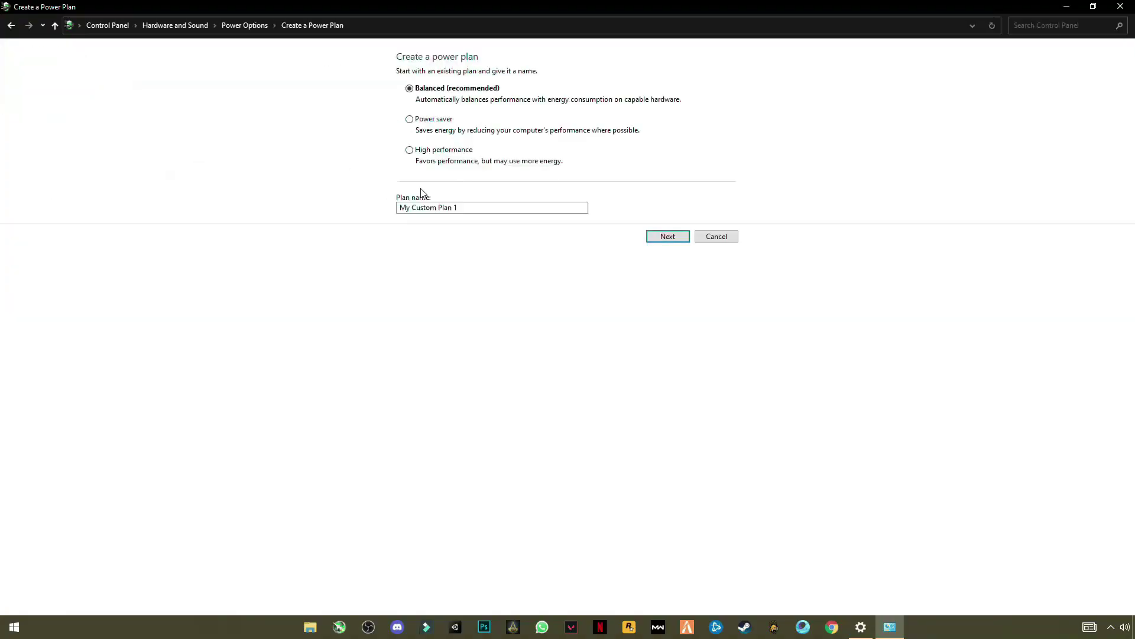
{"action": "left_click", "coordinate": [410, 150]}
{"action": "left_click_drag", "start_coordinate": [447, 204], "coordinate": [400, 207]}
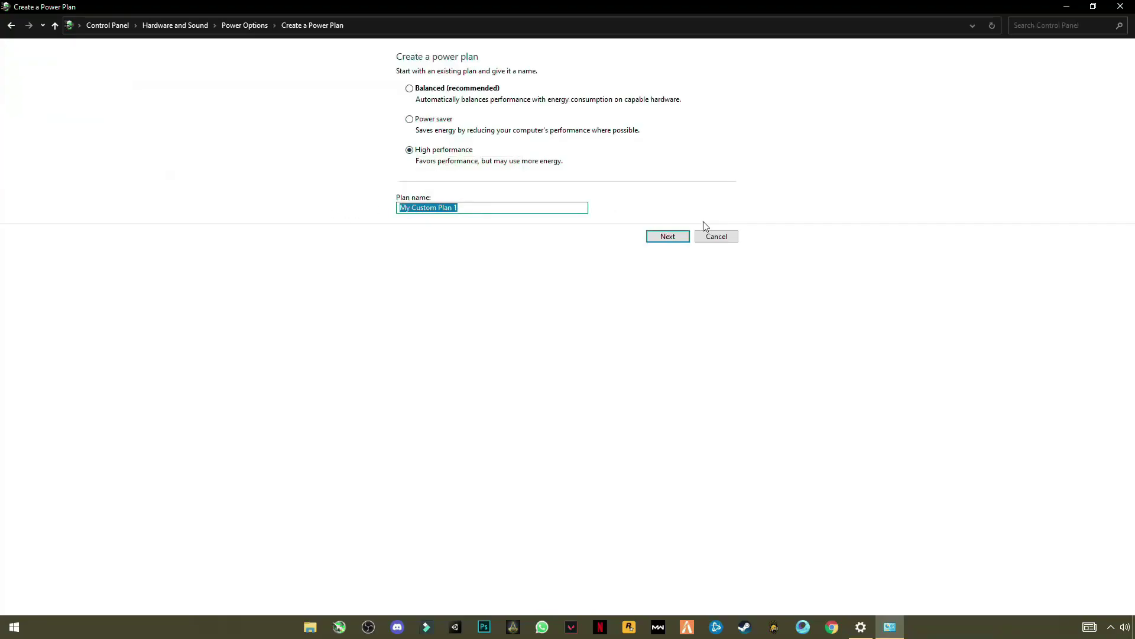
{"action": "type", "text": "Fortnite power plan"}
{"action": "left_click", "coordinate": [680, 239]}
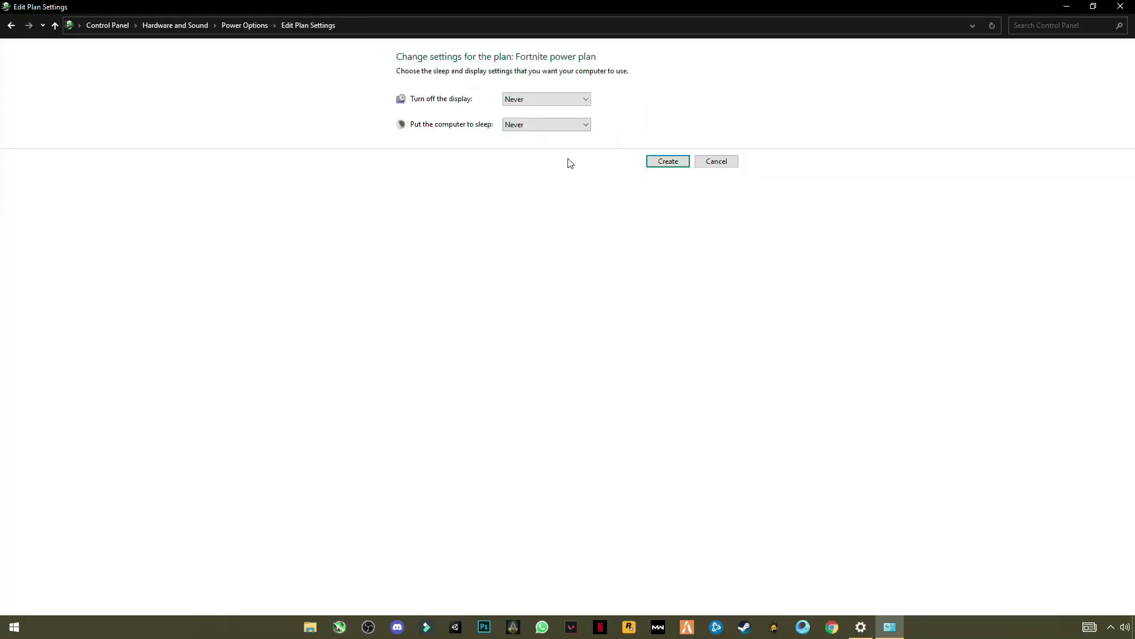
Step: Set display-off and sleep to Never, create the plan, and close Power Options
{"action": "left_click", "coordinate": [541, 102]}
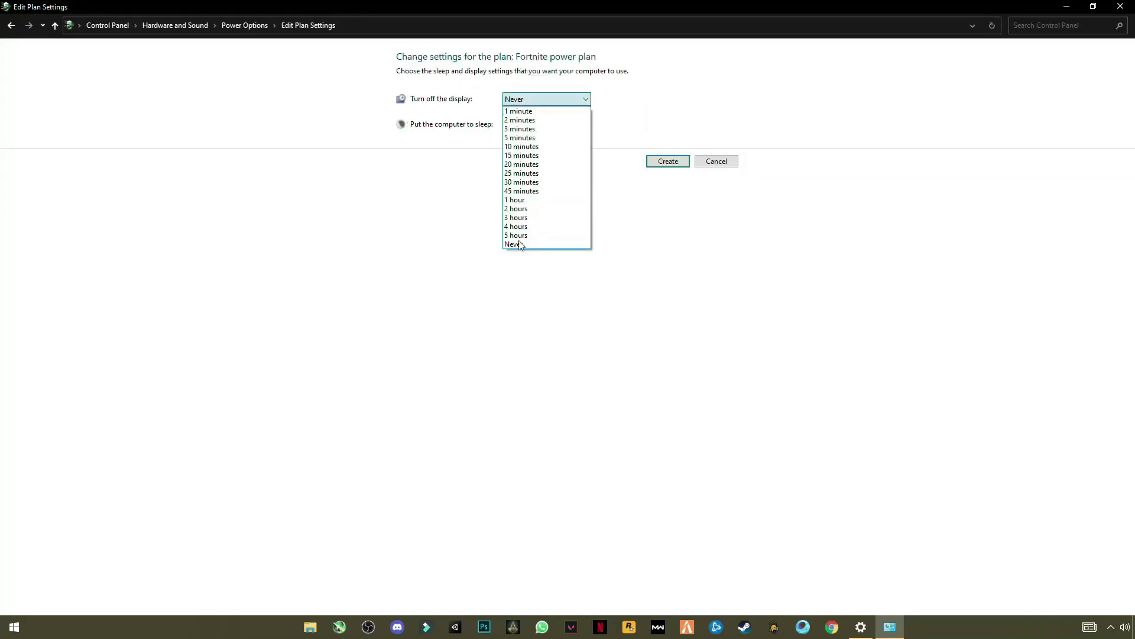
{"action": "left_click", "coordinate": [521, 245]}
{"action": "left_click", "coordinate": [527, 125]}
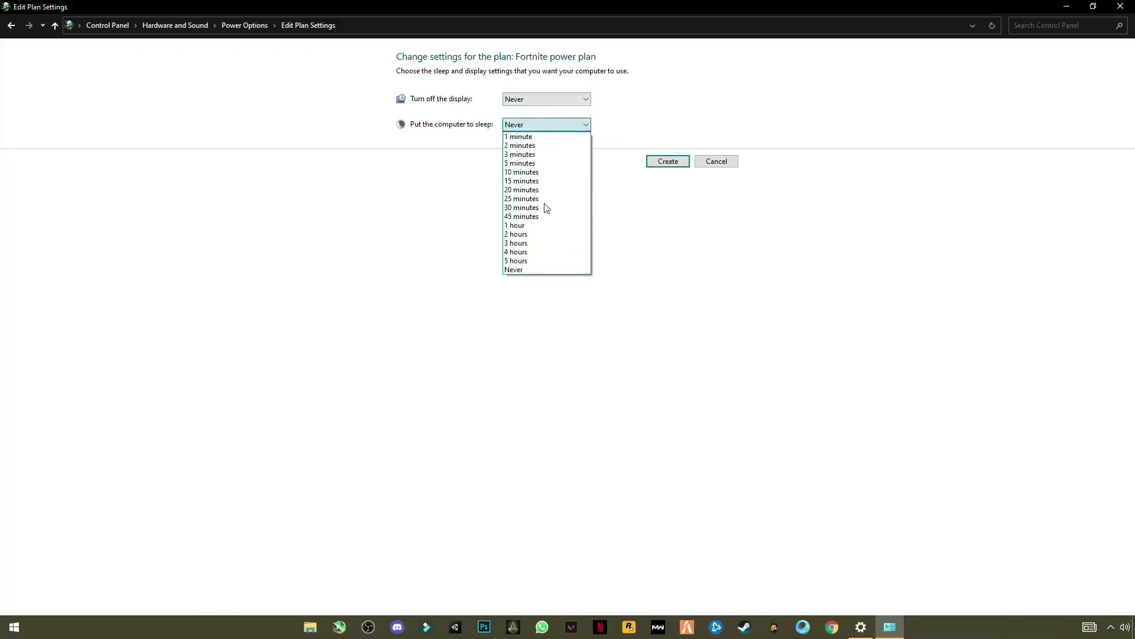
{"action": "left_click", "coordinate": [525, 269]}
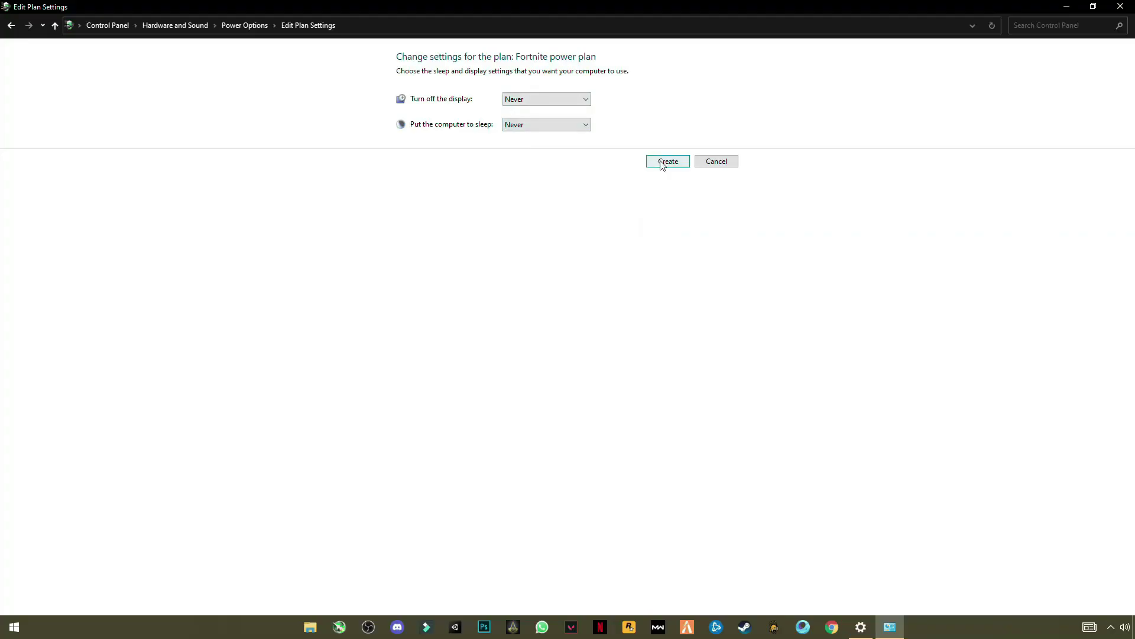
{"action": "left_click", "coordinate": [667, 162]}
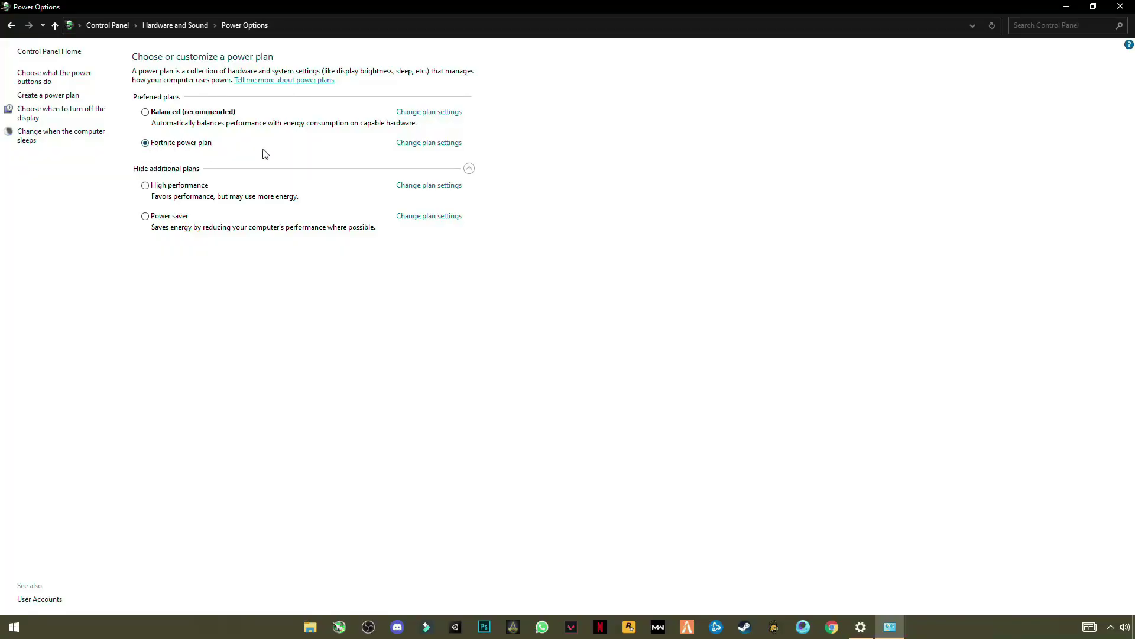
{"action": "left_click", "coordinate": [1120, 7]}
Step: Close Power Options, extract the Fortnite Tweaks Pack archive onto the desktop, and open the extracted folder
{"action": "left_click", "coordinate": [1121, 6]}
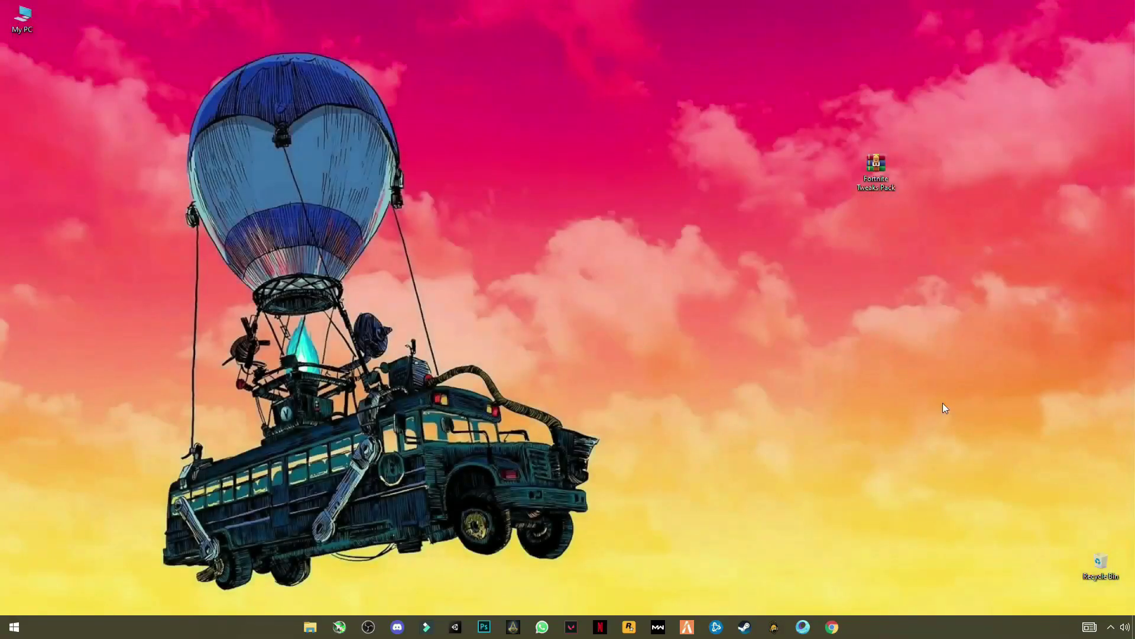
{"action": "left_click_drag", "start_coordinate": [971, 88], "coordinate": [801, 269]}
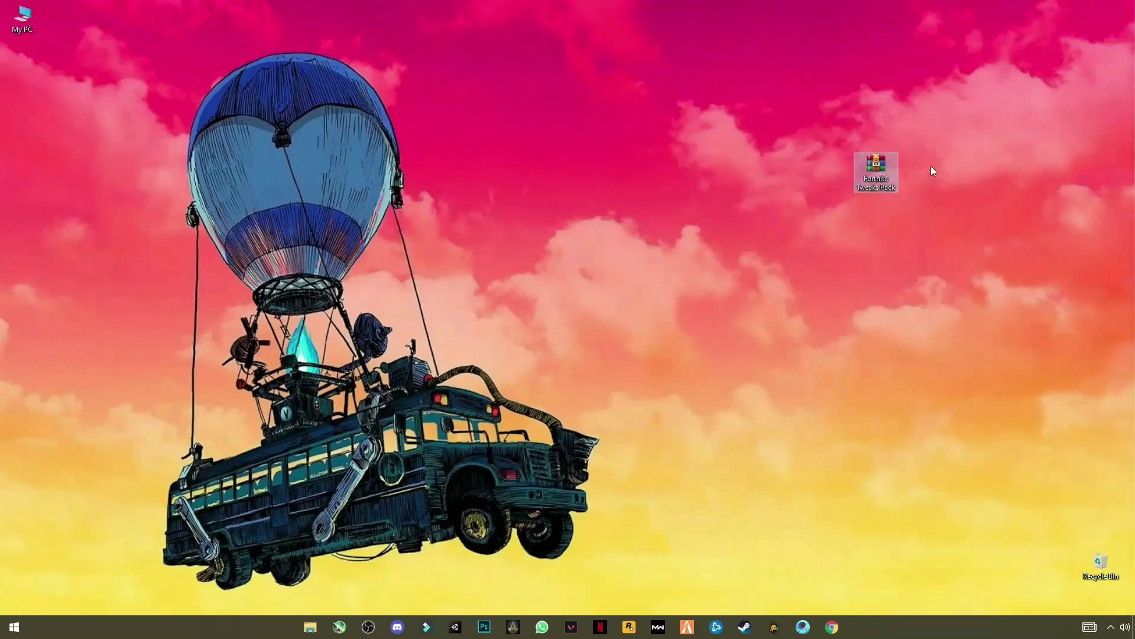
{"action": "left_click_drag", "start_coordinate": [927, 113], "coordinate": [795, 251]}
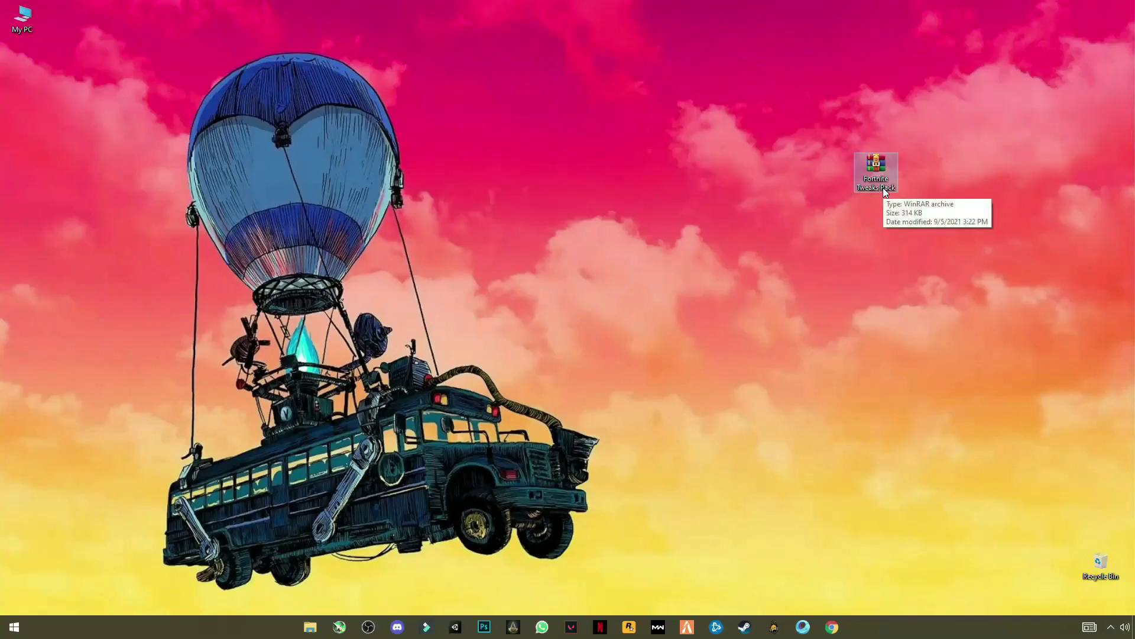
{"action": "right_click", "coordinate": [874, 171]}
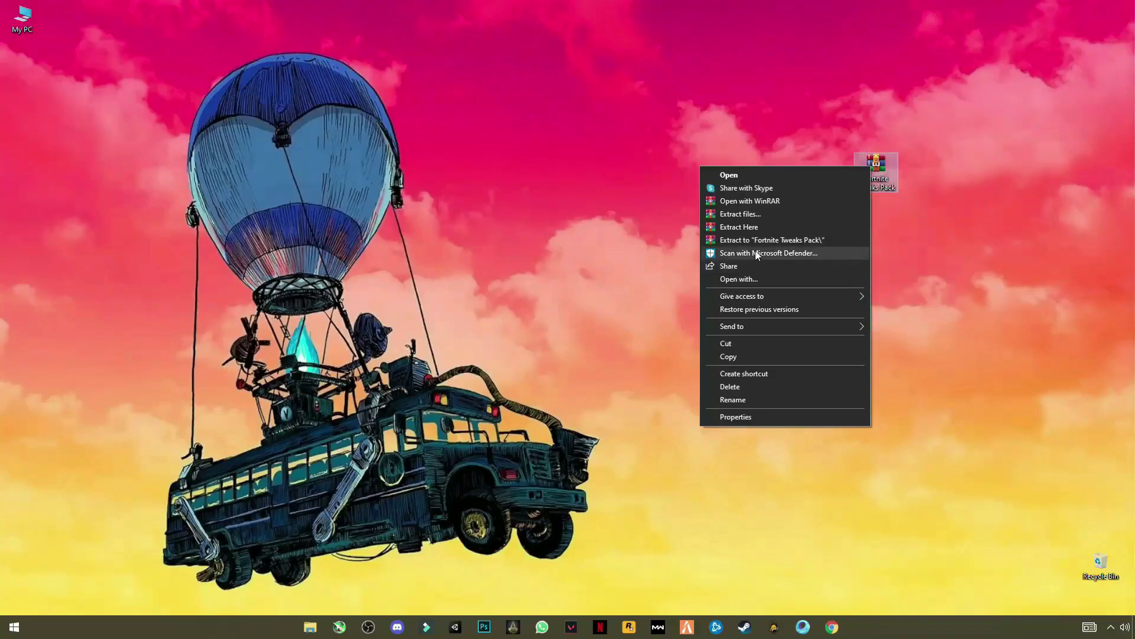
{"action": "left_click", "coordinate": [743, 228]}
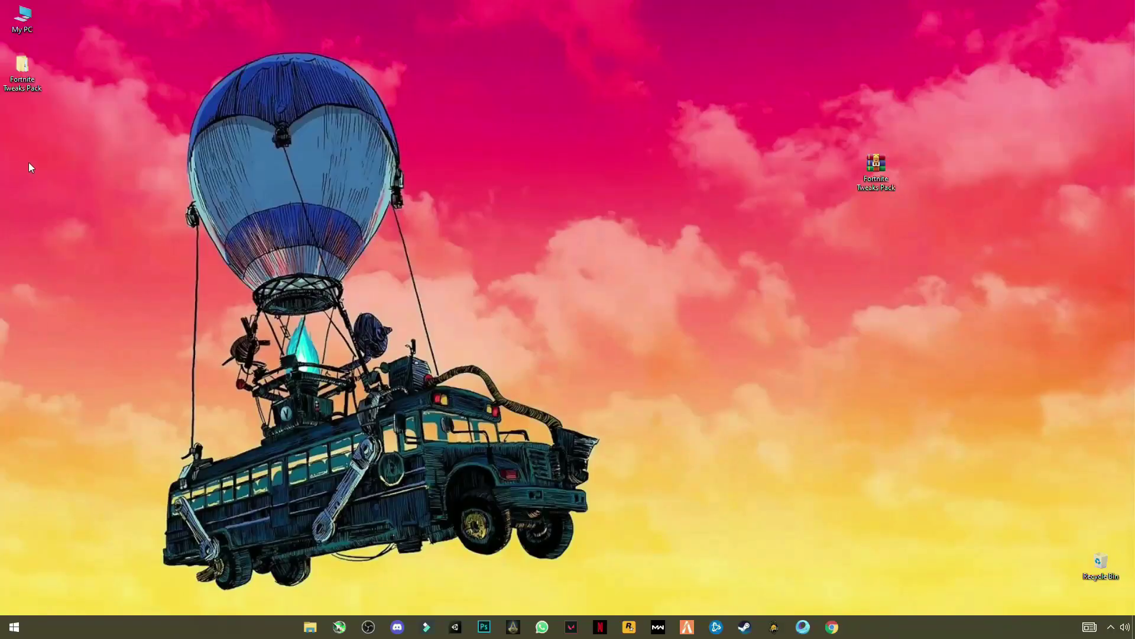
{"action": "left_click_drag", "start_coordinate": [22, 68], "coordinate": [606, 233]}
{"action": "double_click", "coordinate": [609, 235]}
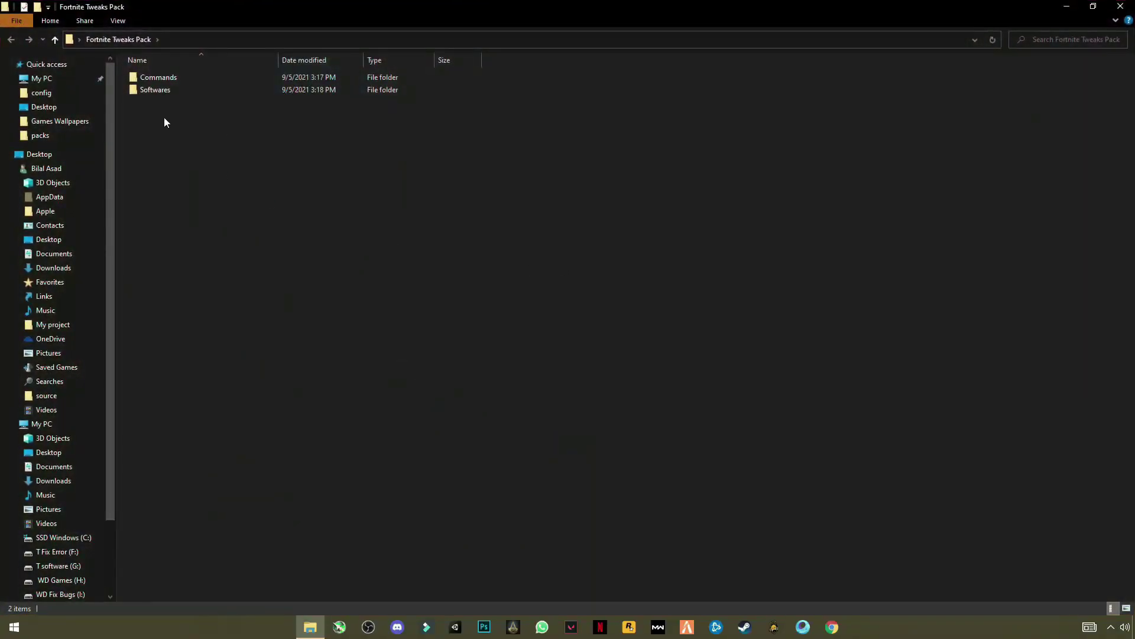
Step: Open the Softwares folder and launch dxcpl from its context menu
{"action": "mouse_move", "coordinate": [163, 118]}
{"action": "left_mouse_down"}
{"action": "mouse_move", "coordinate": [165, 70]}
{"action": "mouse_move", "coordinate": [187, 101]}
{"action": "mouse_move", "coordinate": [176, 77]}
{"action": "mouse_move", "coordinate": [161, 134]}
{"action": "left_mouse_up"}
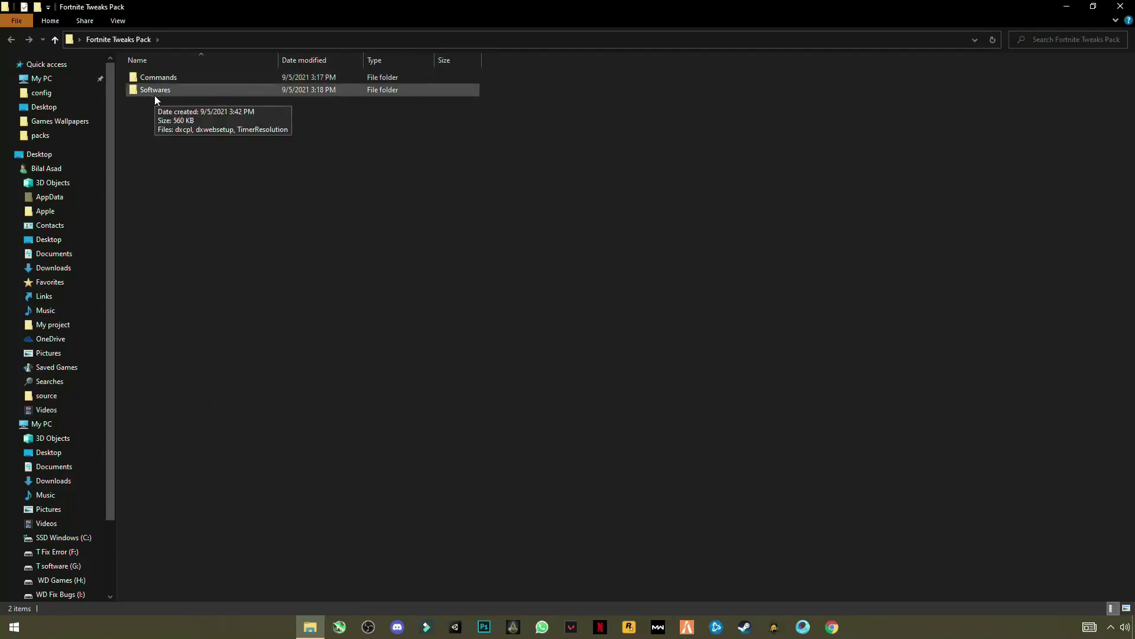
{"action": "double_click", "coordinate": [172, 93]}
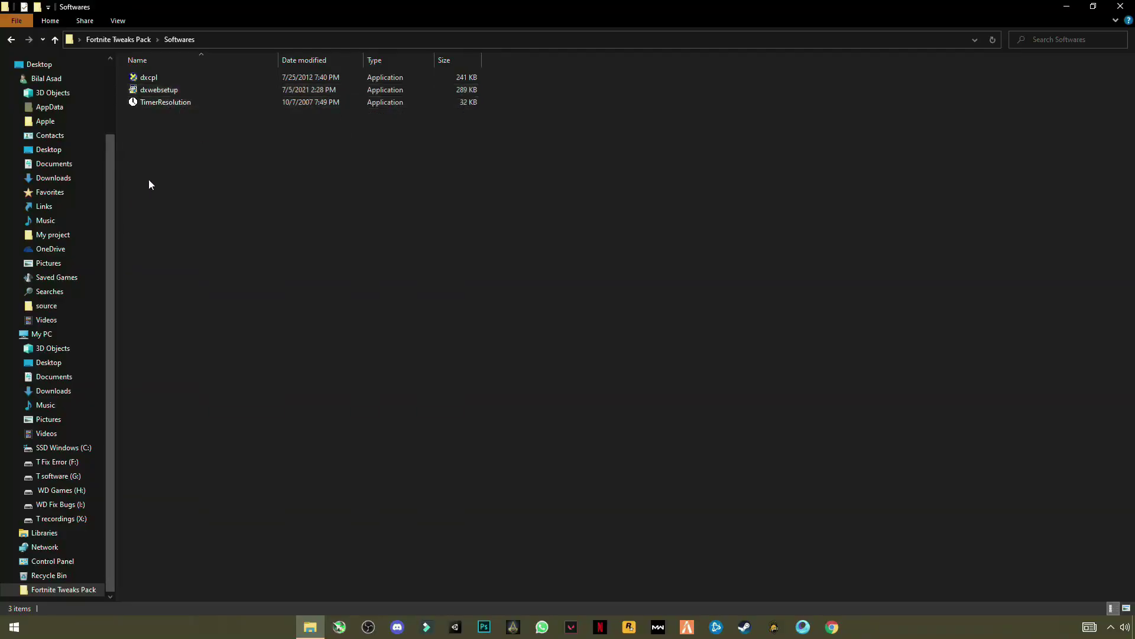
{"action": "right_click", "coordinate": [153, 79]}
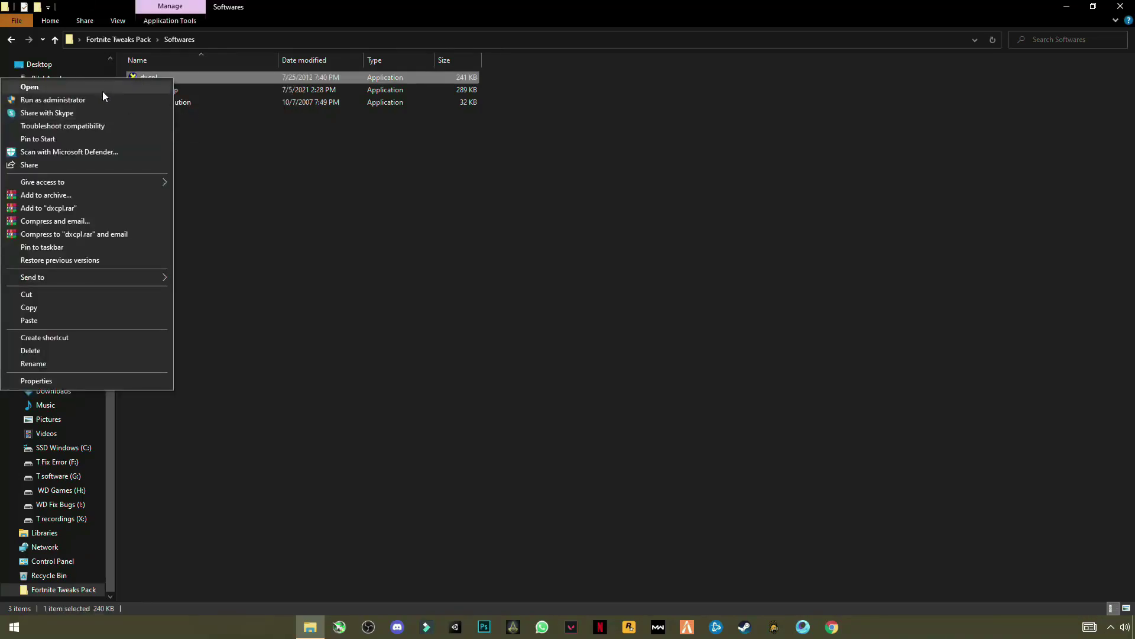
{"action": "left_click", "coordinate": [101, 90]}
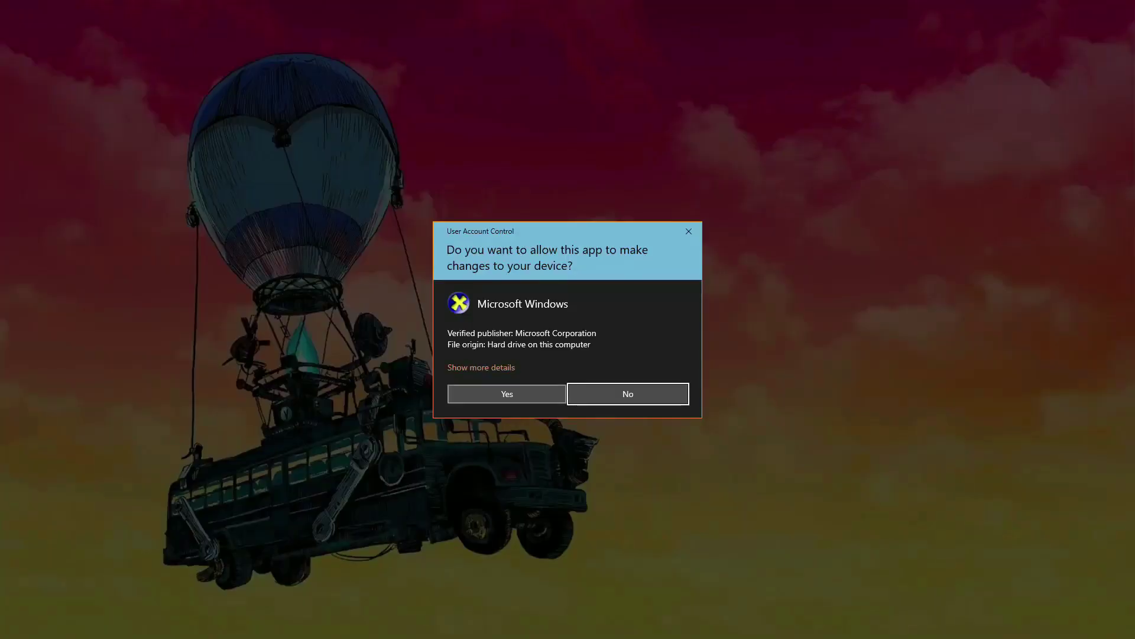
Step: Allow dxcpl through UAC and open the Direct3D 10.x/11.x executable Edit List
{"action": "left_click", "coordinate": [507, 393]}
{"action": "left_click_drag", "start_coordinate": [142, 30], "coordinate": [571, 115]}
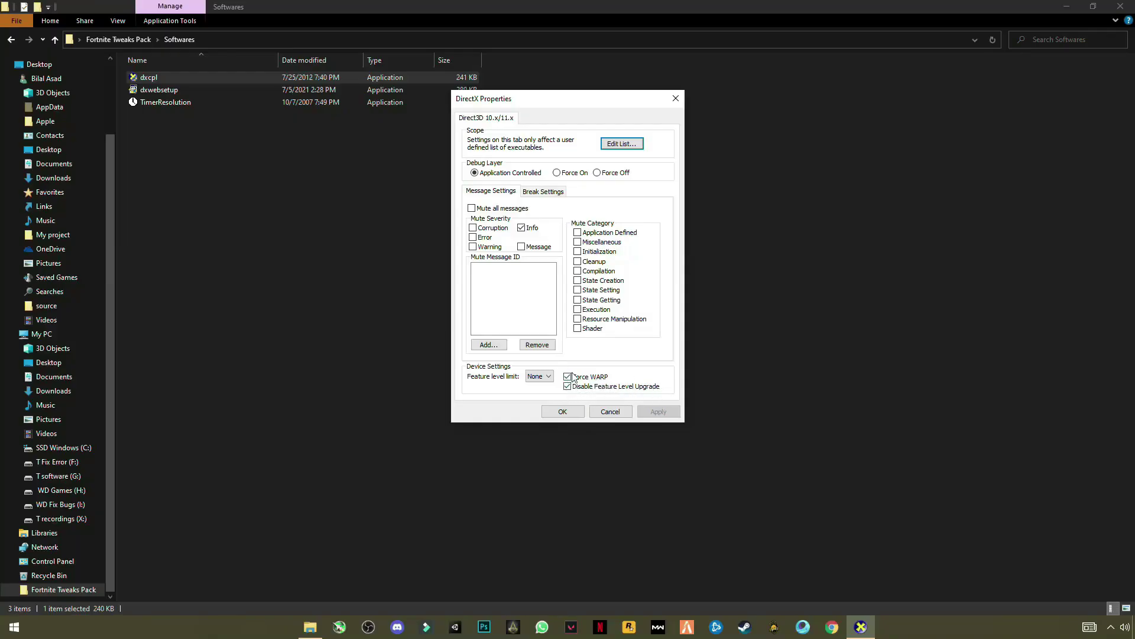
{"action": "left_click", "coordinate": [615, 146]}
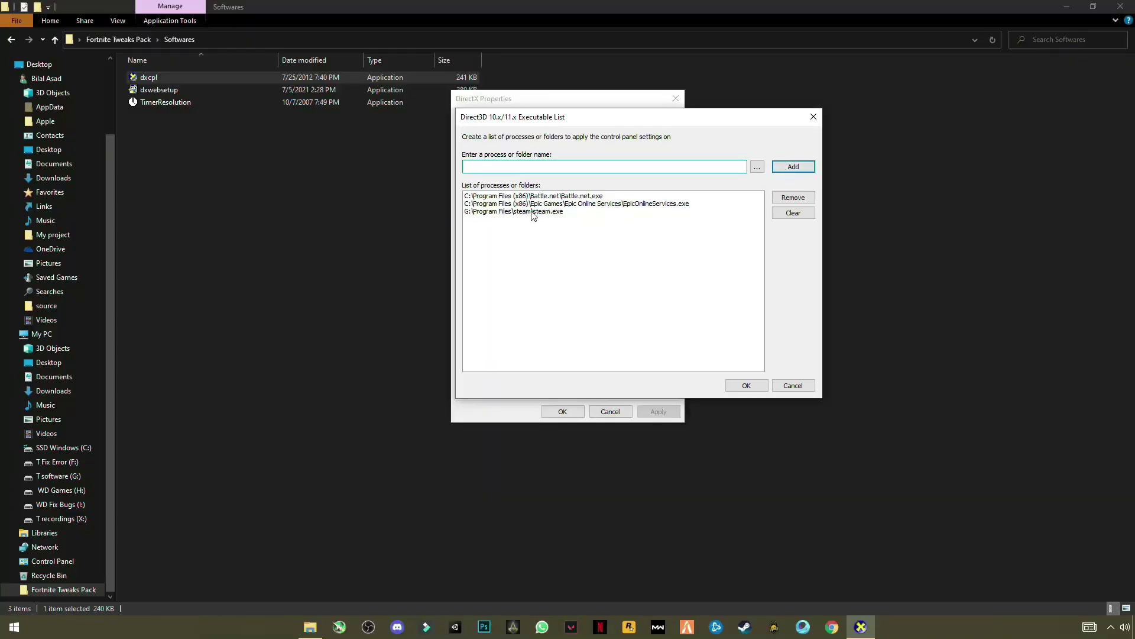
Step: Browse for an executable, checking the C:, G: and H: drives for the Epic Games install
{"action": "left_click", "coordinate": [758, 168]}
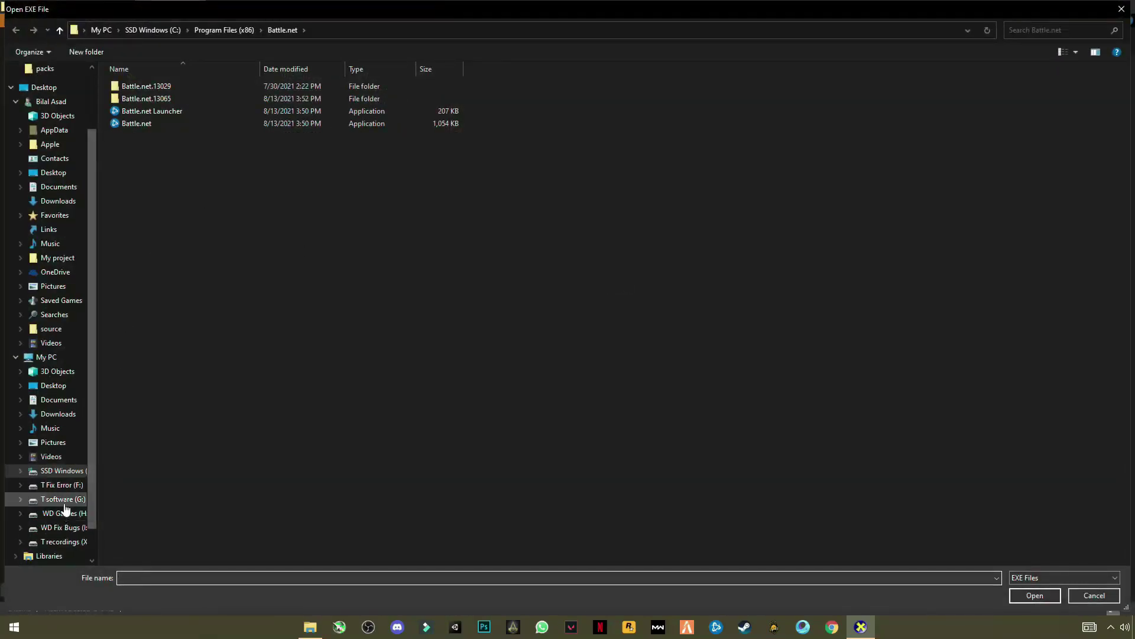
{"action": "left_click", "coordinate": [76, 472]}
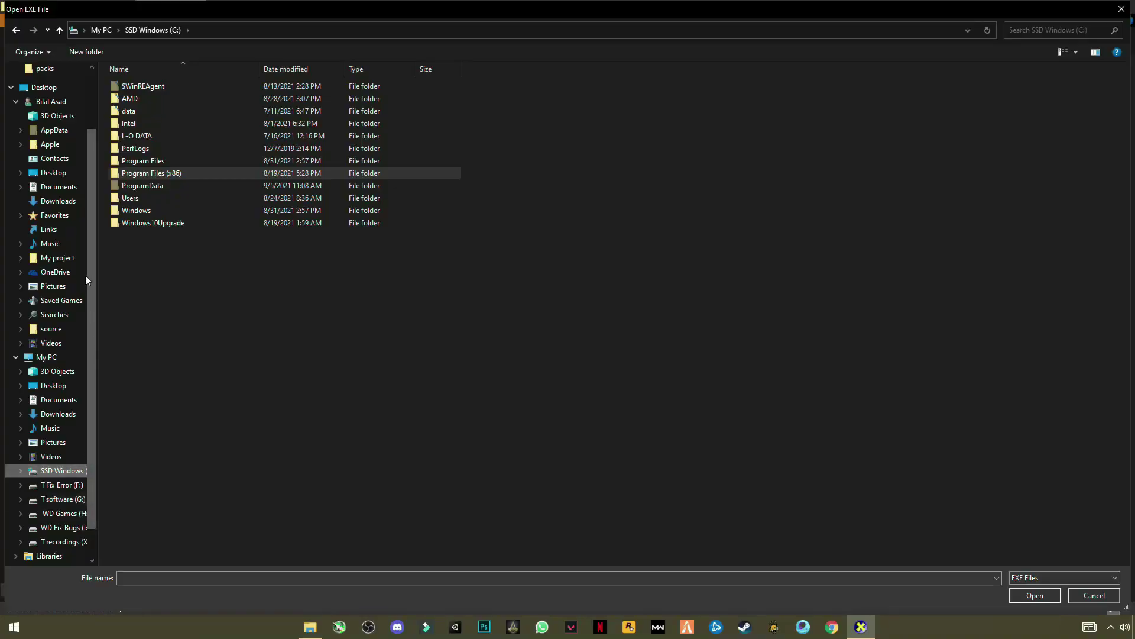
{"action": "left_click", "coordinate": [131, 165]}
{"action": "double_click", "coordinate": [131, 164]}
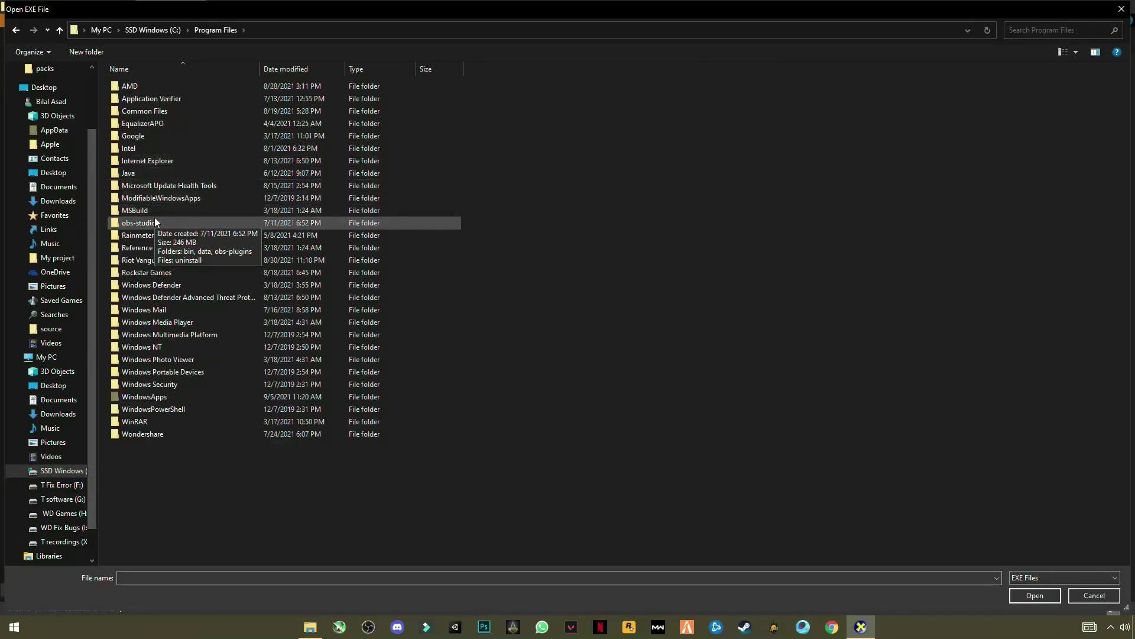
{"action": "key", "text": "e"}
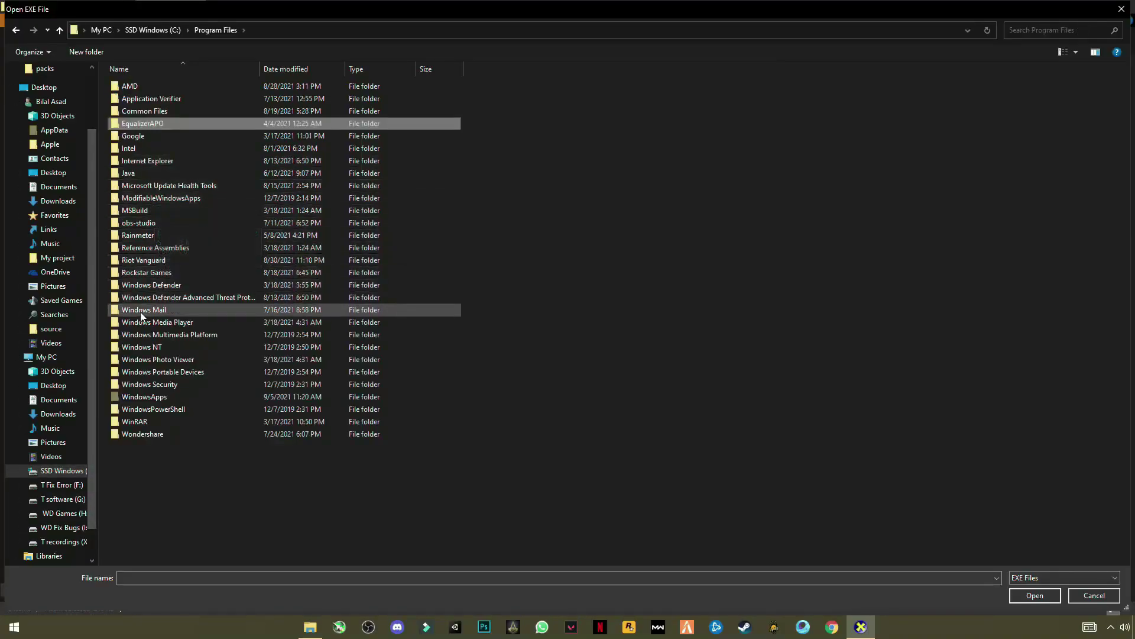
{"action": "left_click", "coordinate": [63, 498]}
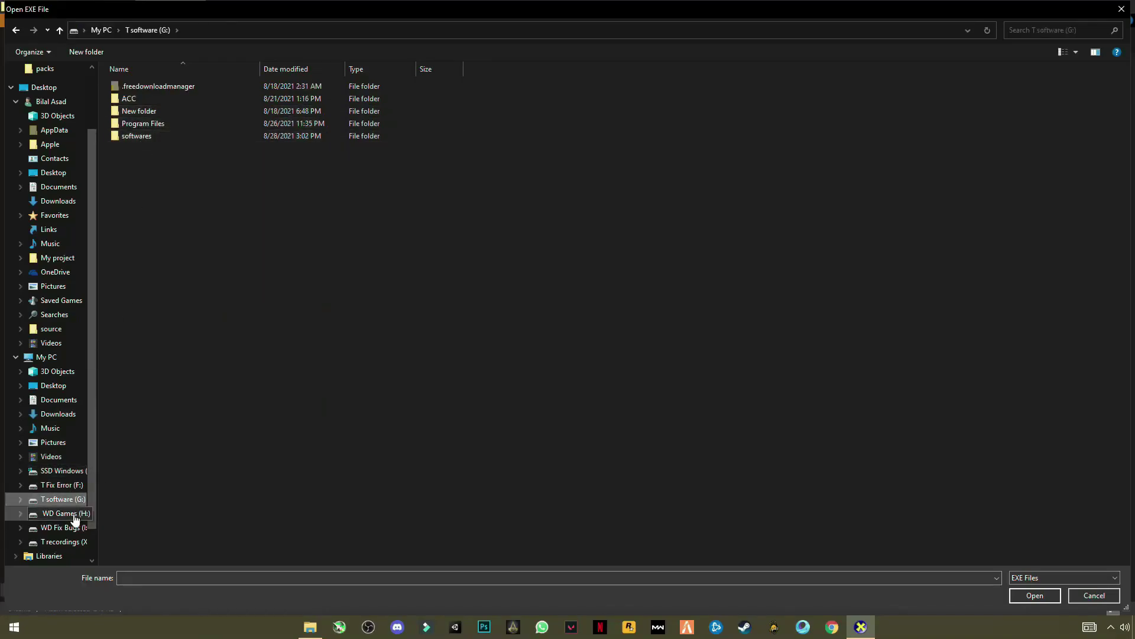
{"action": "left_click", "coordinate": [73, 515]}
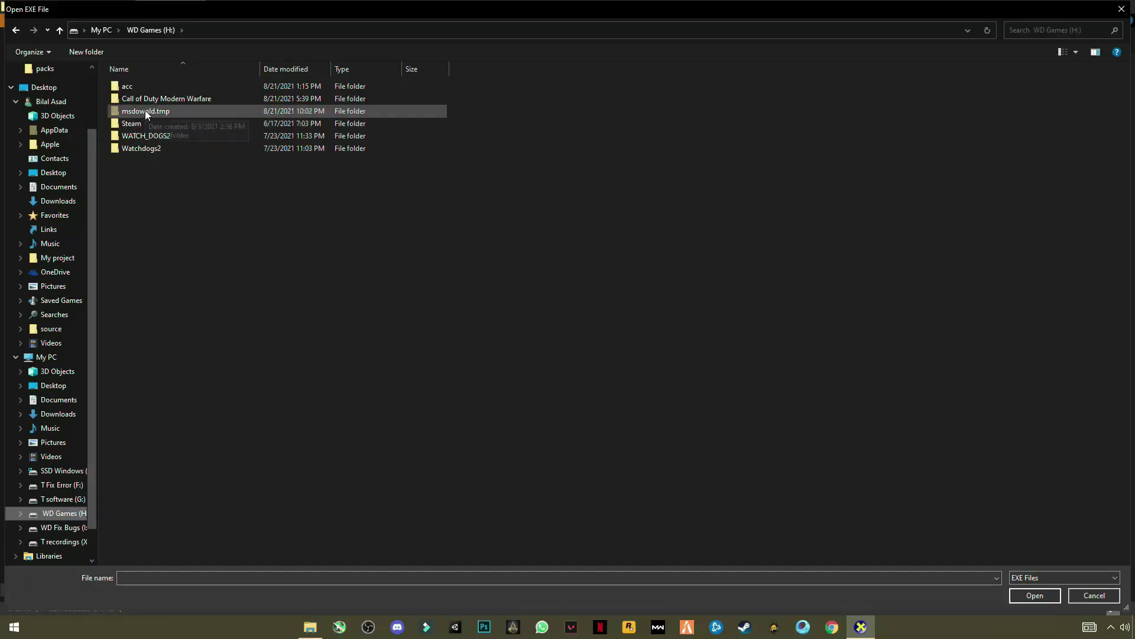
{"action": "left_click", "coordinate": [71, 499]}
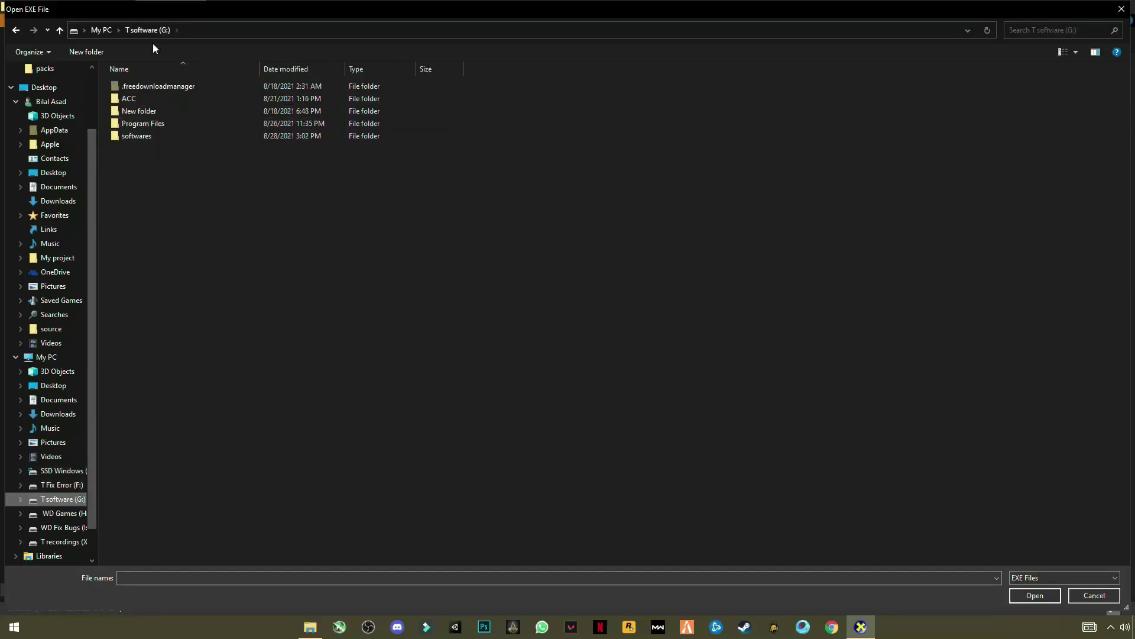
Step: Pick EpicGamesLauncher.exe from G:\Program Files\Epic Games\Launcher\Engine\Binaries\Win64
{"action": "double_click", "coordinate": [159, 123]}
{"action": "double_click", "coordinate": [135, 101]}
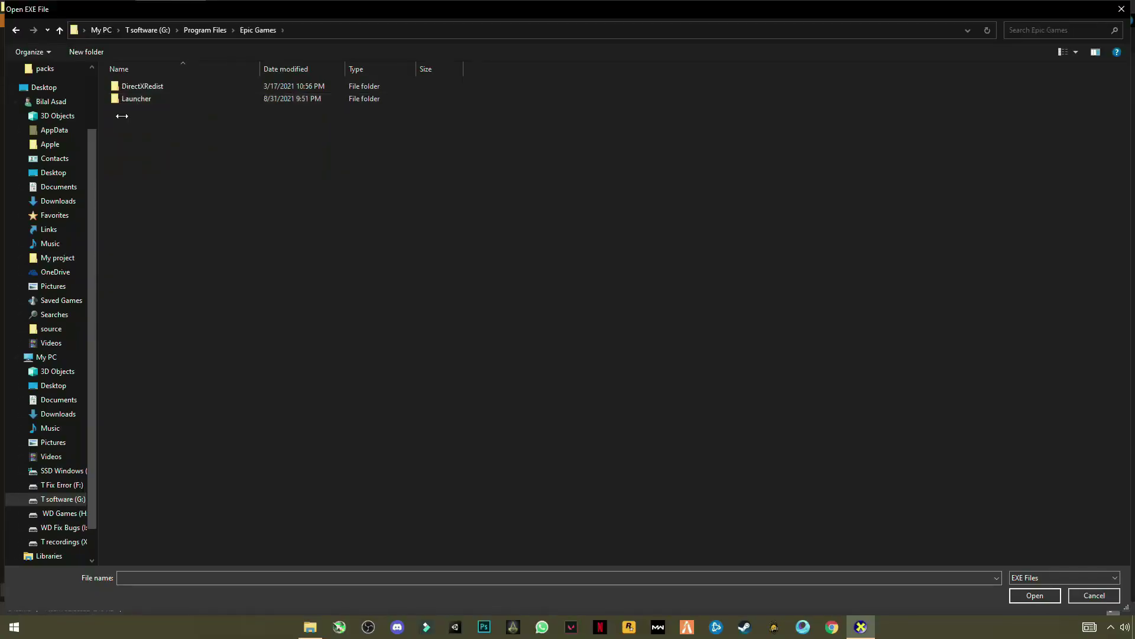
{"action": "double_click", "coordinate": [145, 101]}
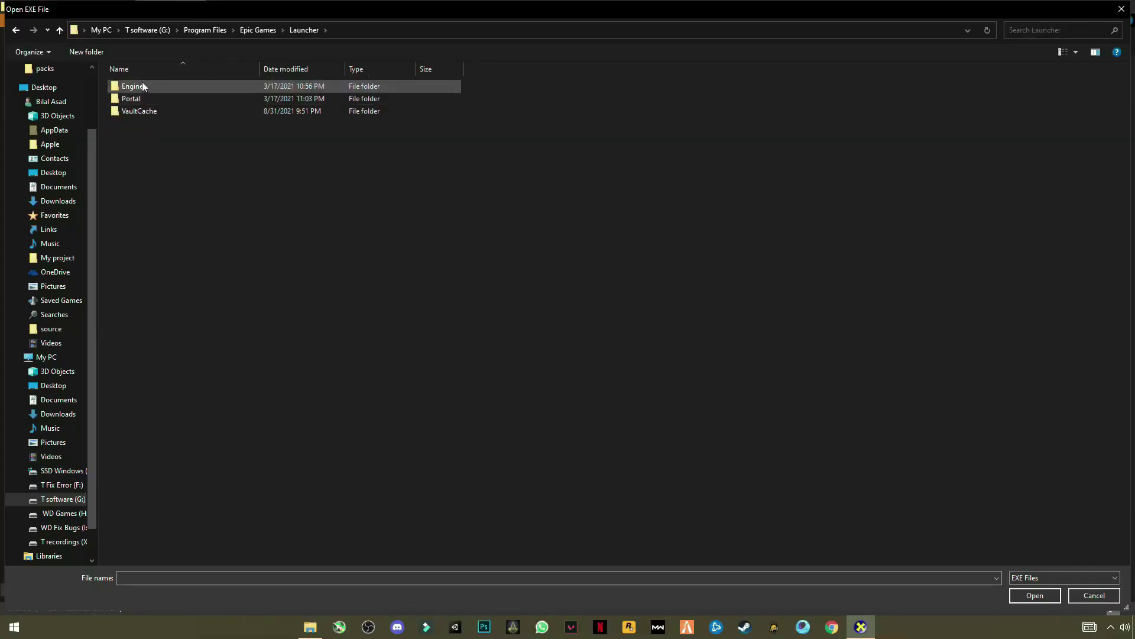
{"action": "double_click", "coordinate": [141, 84]}
{"action": "double_click", "coordinate": [151, 85]}
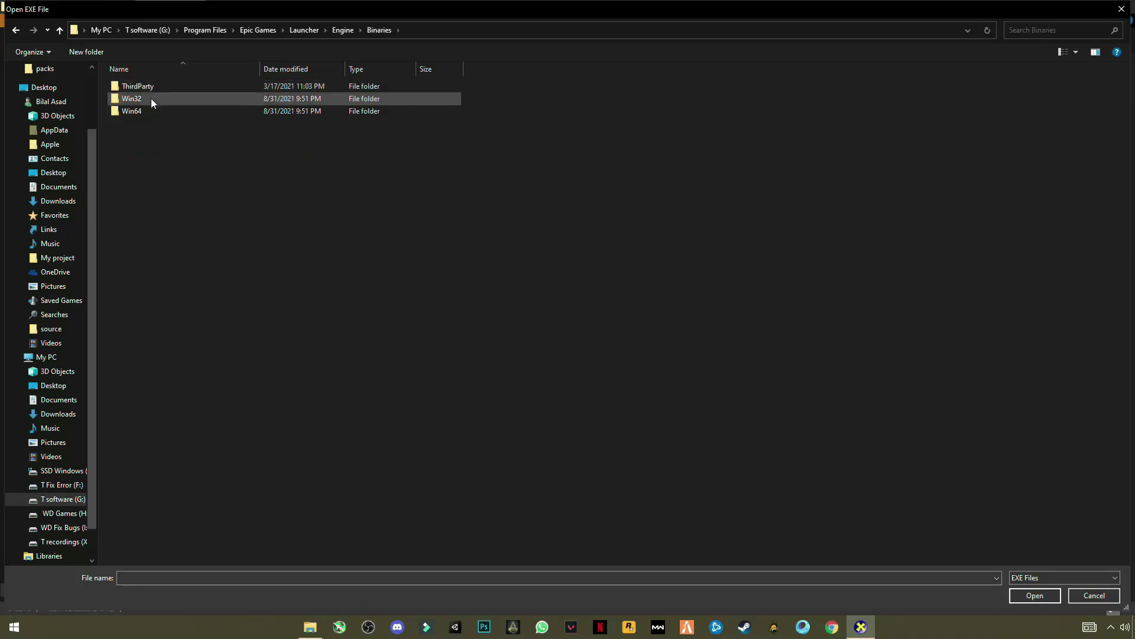
{"action": "double_click", "coordinate": [145, 112]}
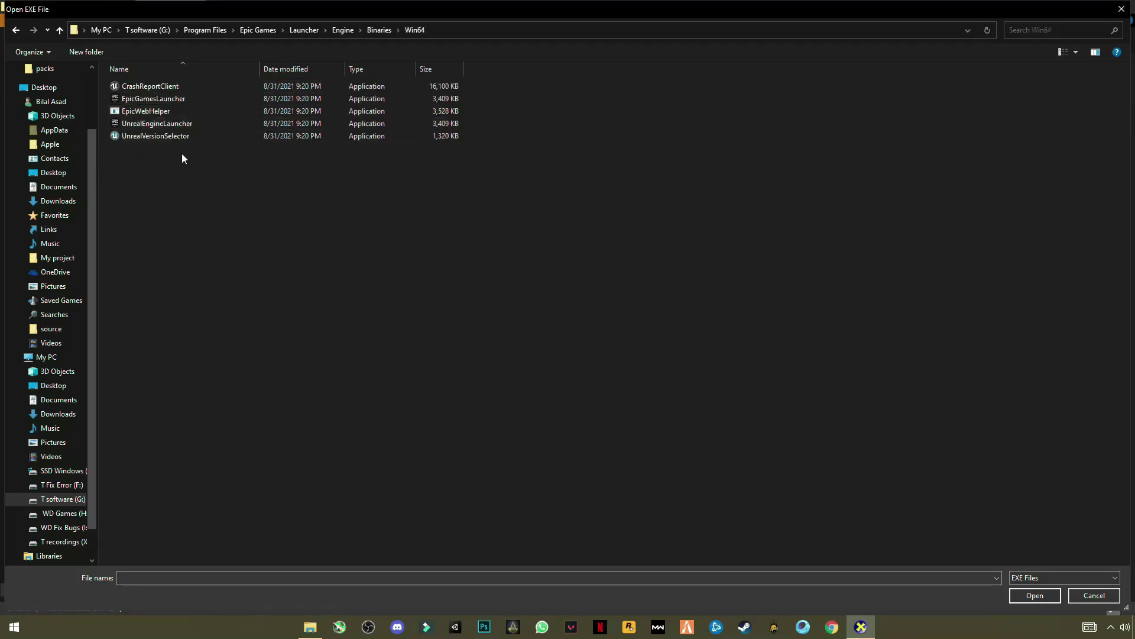
{"action": "left_click", "coordinate": [154, 99]}
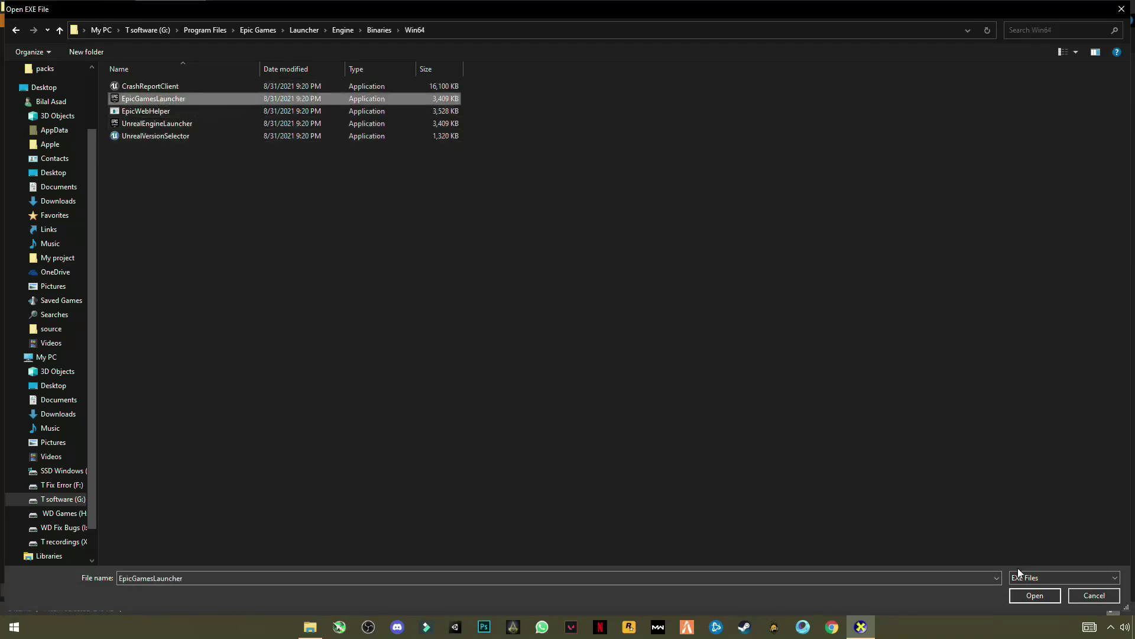
{"action": "left_click", "coordinate": [1024, 597]}
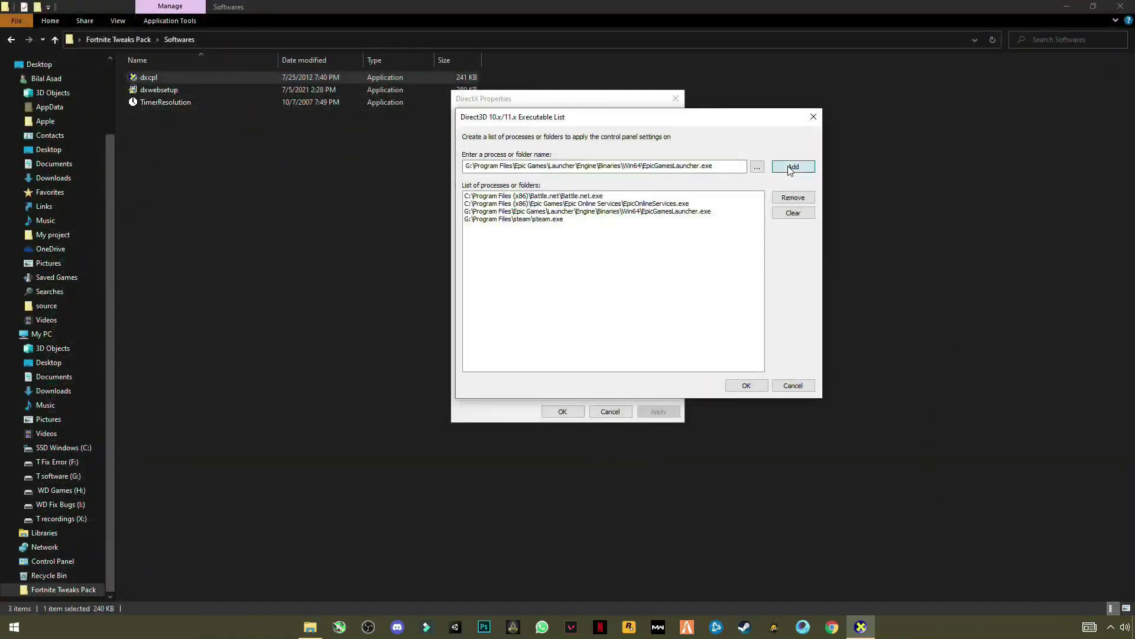
Step: Confirm the executable list, then apply and close DirectX Properties
{"action": "left_click", "coordinate": [746, 385]}
{"action": "left_click", "coordinate": [658, 412]}
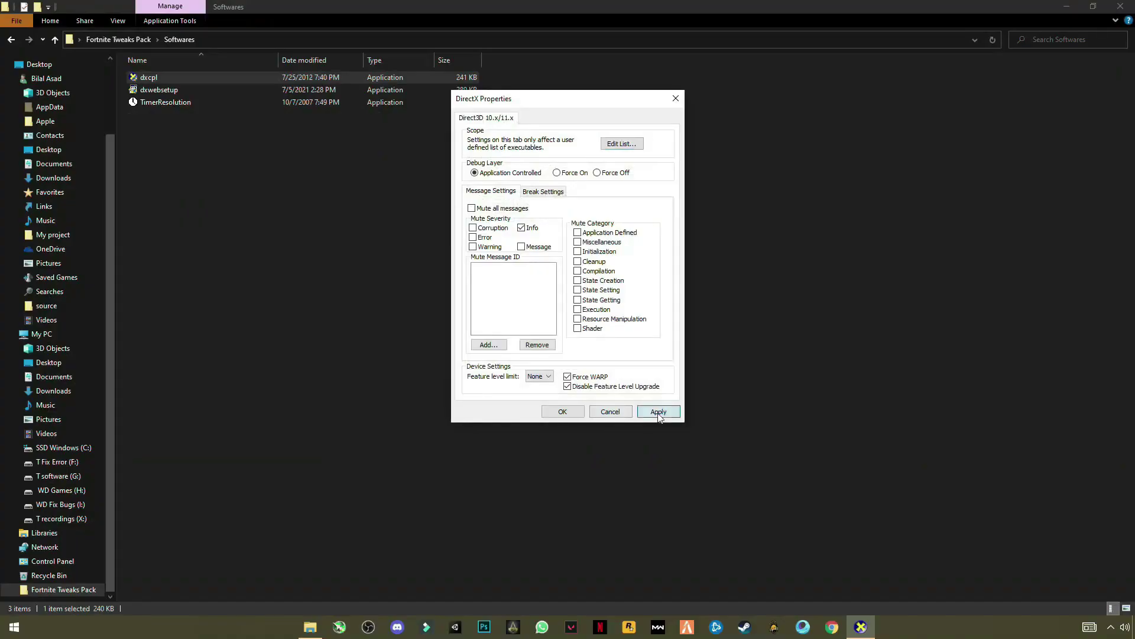
{"action": "left_click", "coordinate": [571, 414]}
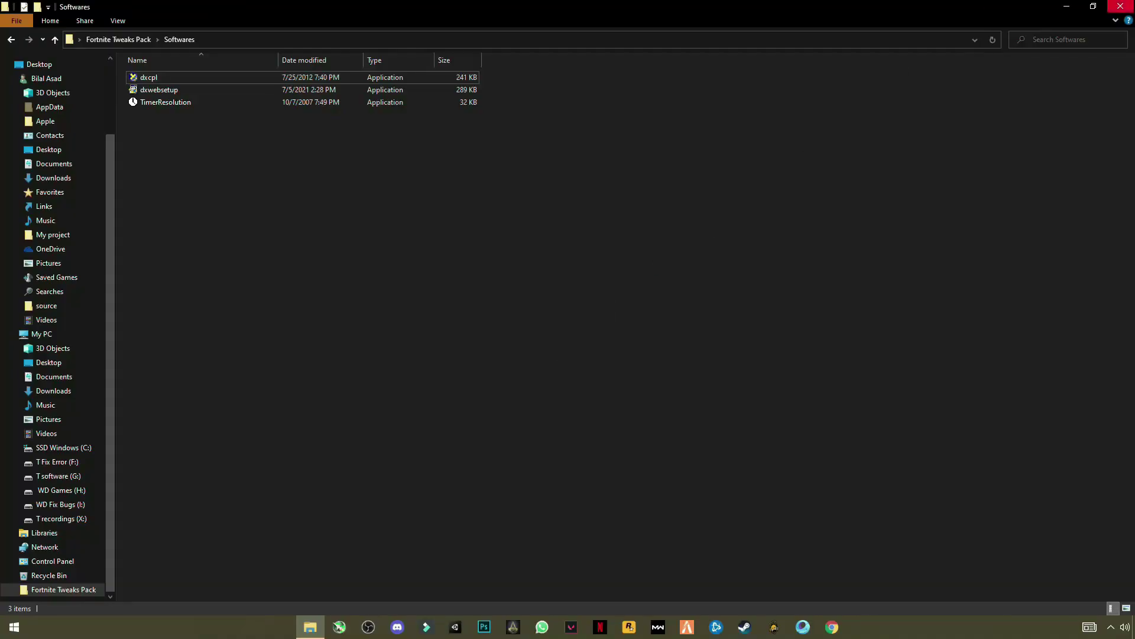
Step: Close Explorer and reopen the Fortnite Tweaks Pack > Softwares folder
{"action": "left_click", "coordinate": [1121, 6]}
{"action": "double_click", "coordinate": [599, 225]}
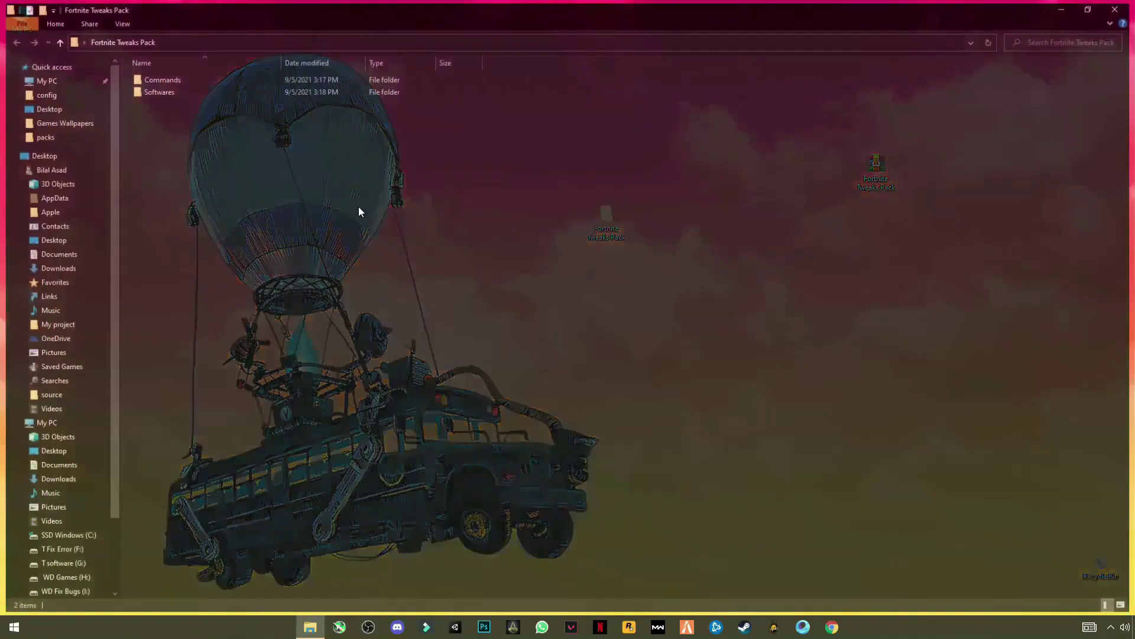
{"action": "double_click", "coordinate": [152, 91]}
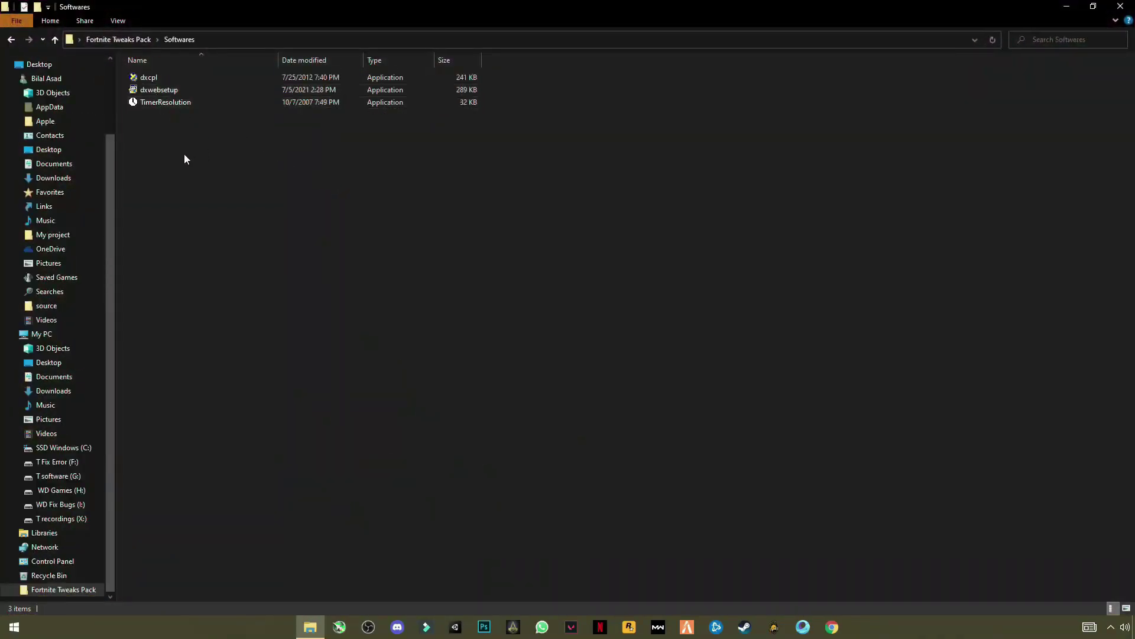
Step: Run dxwebsetup as administrator, accept the license, skip the Bing Bar, and finish setup
{"action": "double_click", "coordinate": [176, 93]}
{"action": "left_click", "coordinate": [471, 388]}
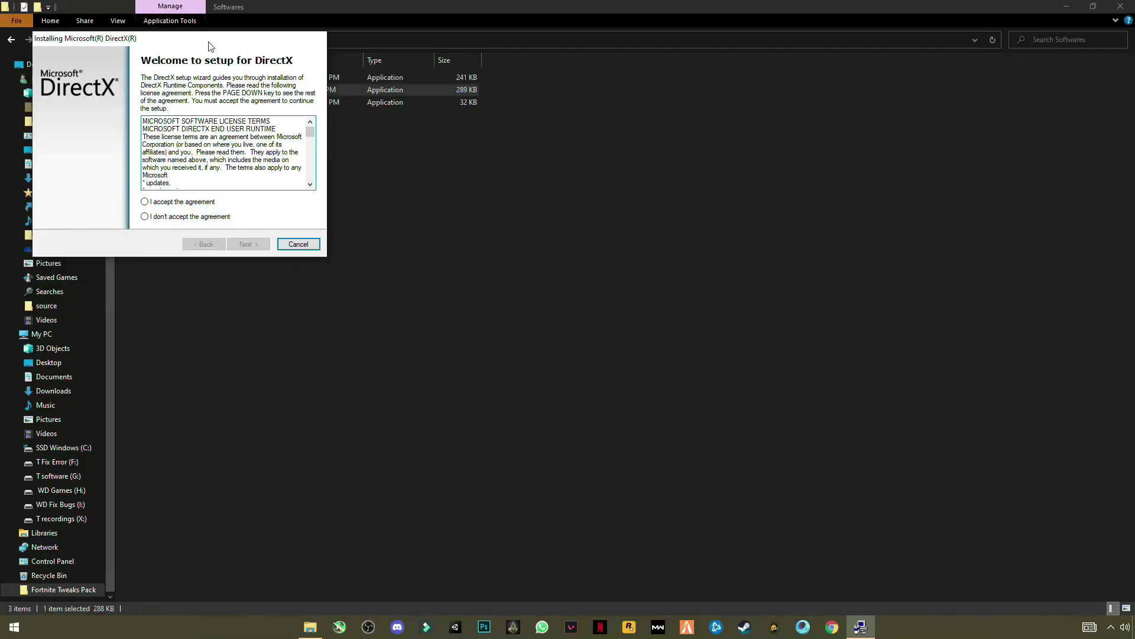
{"action": "left_click_drag", "start_coordinate": [214, 40], "coordinate": [482, 152]}
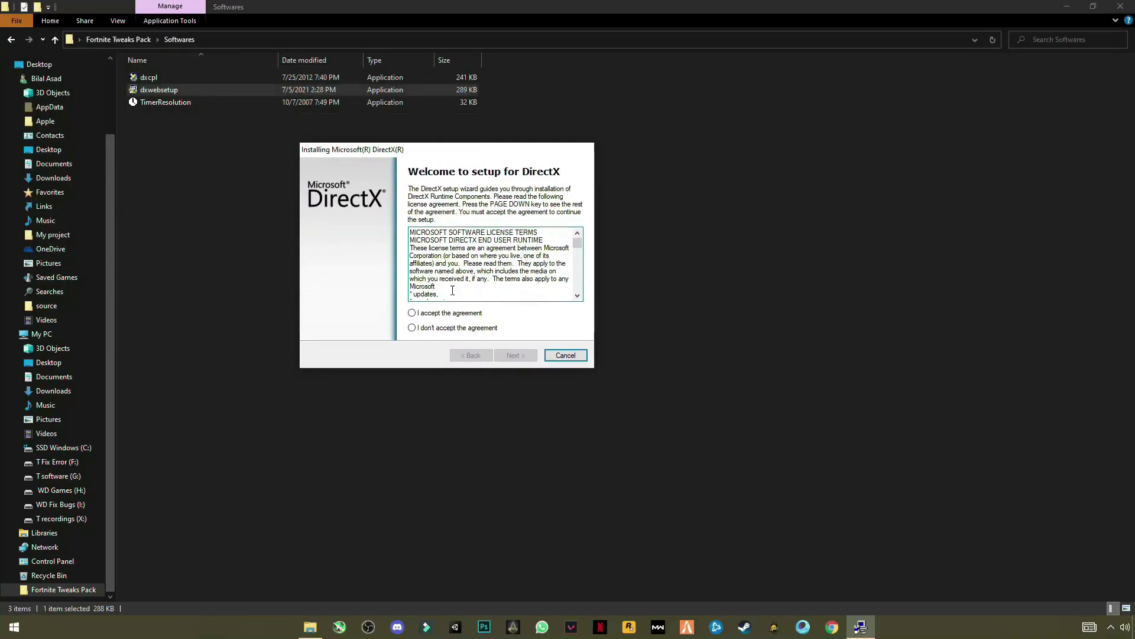
{"action": "left_click", "coordinate": [414, 314]}
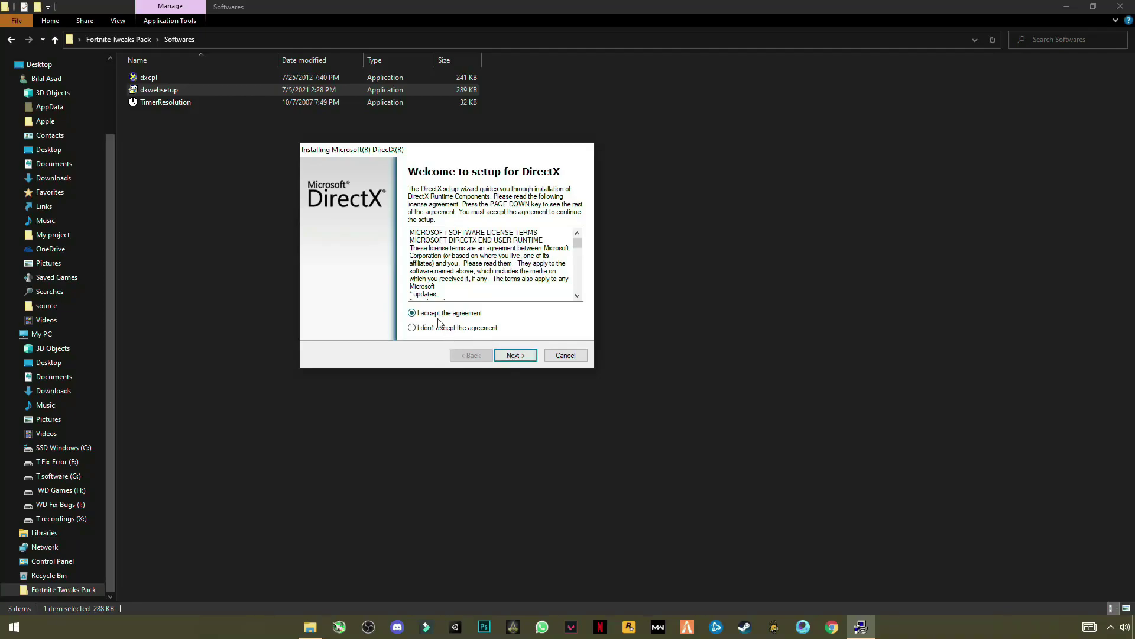
{"action": "left_click", "coordinate": [523, 359]}
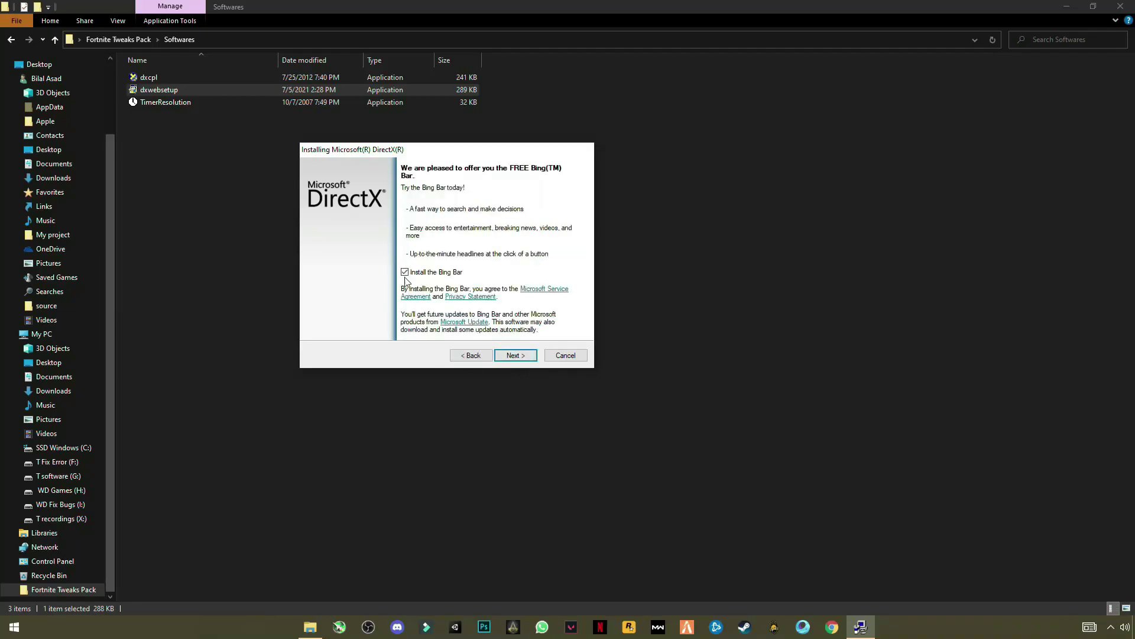
{"action": "left_click", "coordinate": [405, 274]}
{"action": "left_click", "coordinate": [518, 355]}
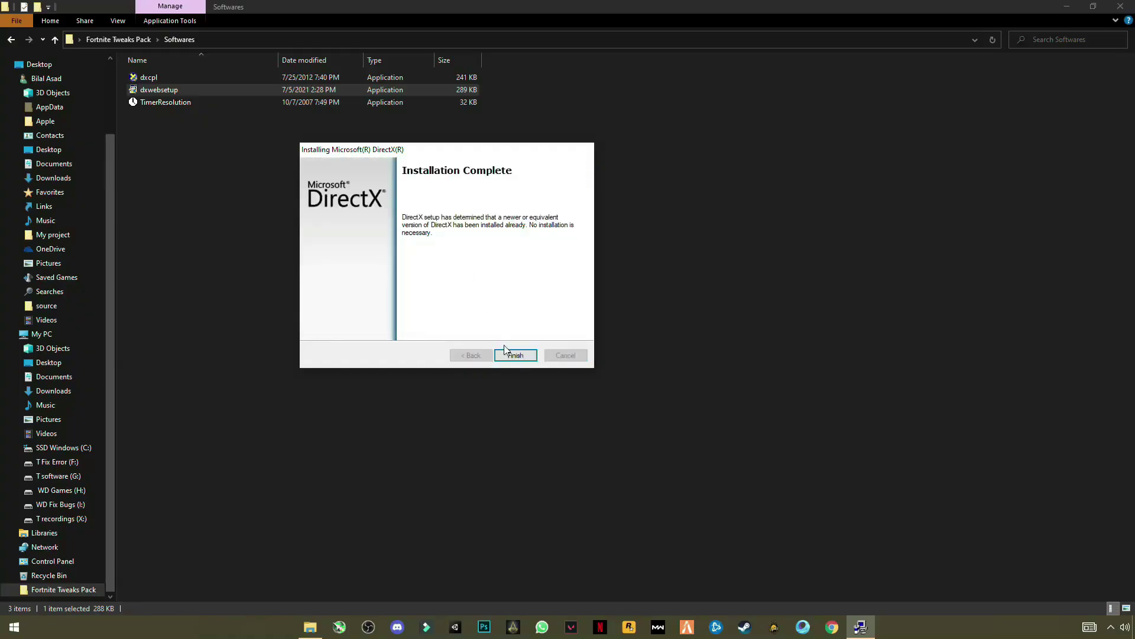
{"action": "left_click", "coordinate": [515, 355]}
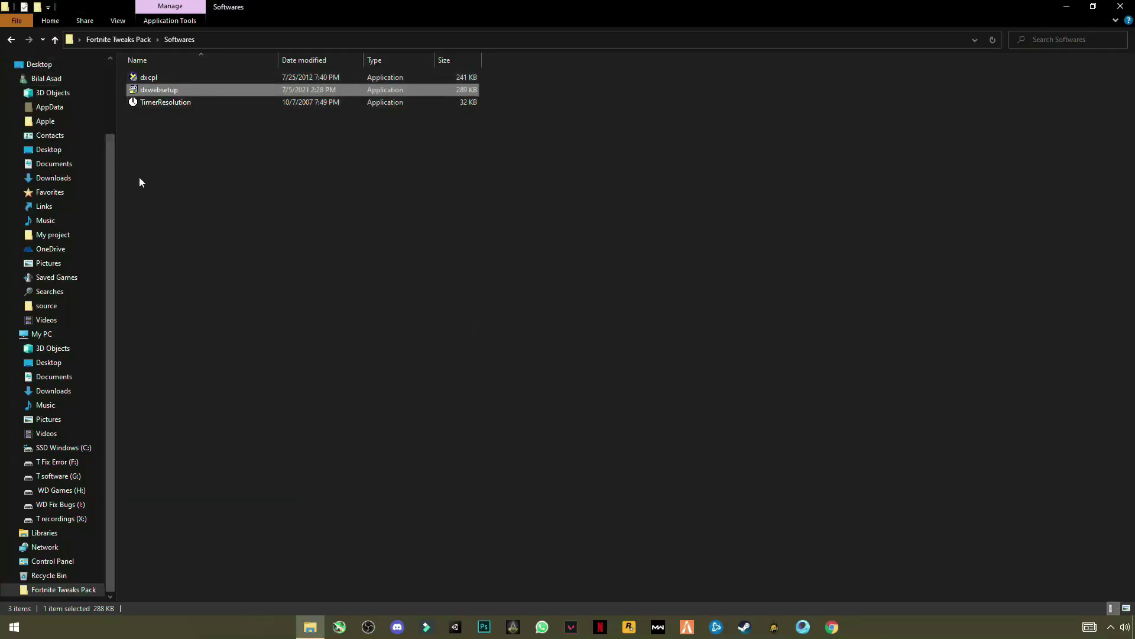
{"action": "left_click", "coordinate": [172, 142]}
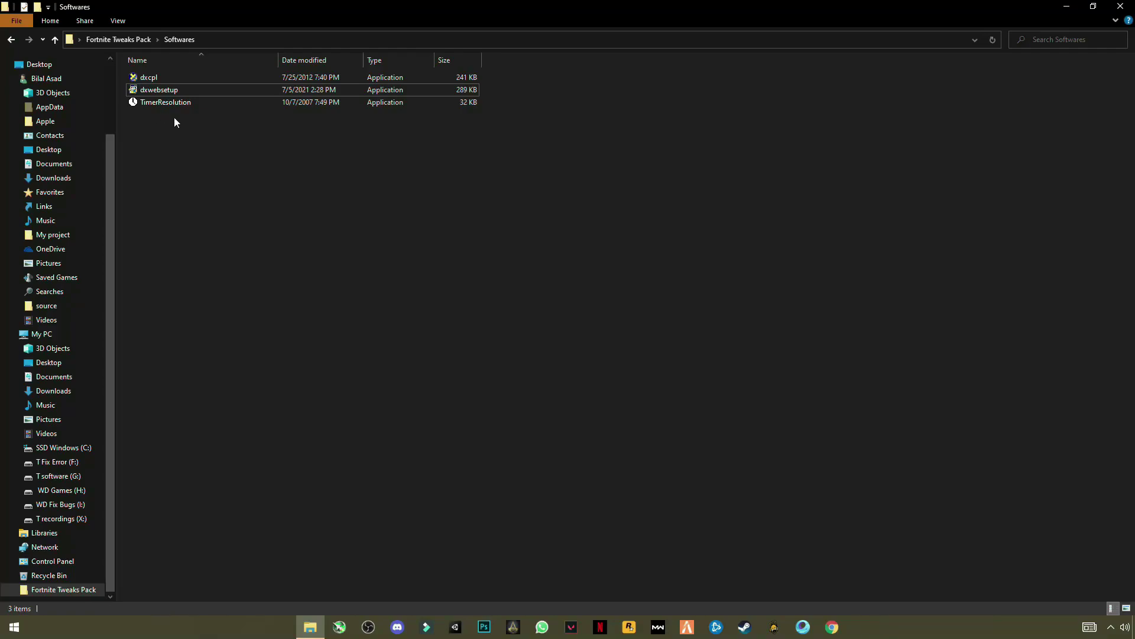
Step: Launch TimerResolution, set it to the 0.500 ms maximum, then close it
{"action": "right_click", "coordinate": [206, 102]}
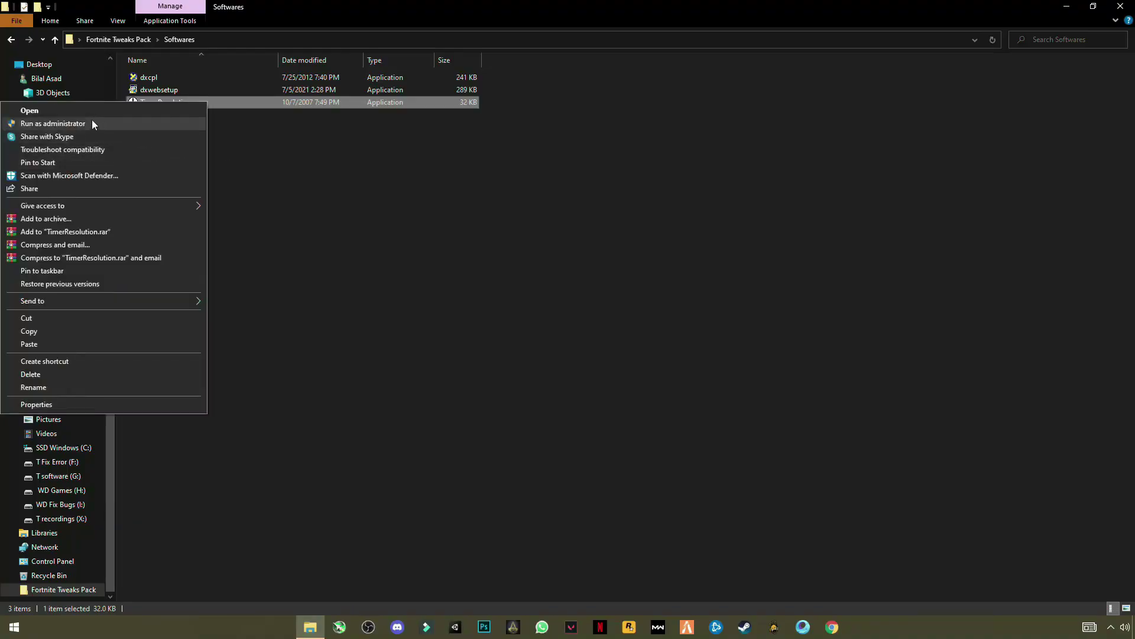
{"action": "left_click", "coordinate": [65, 112]}
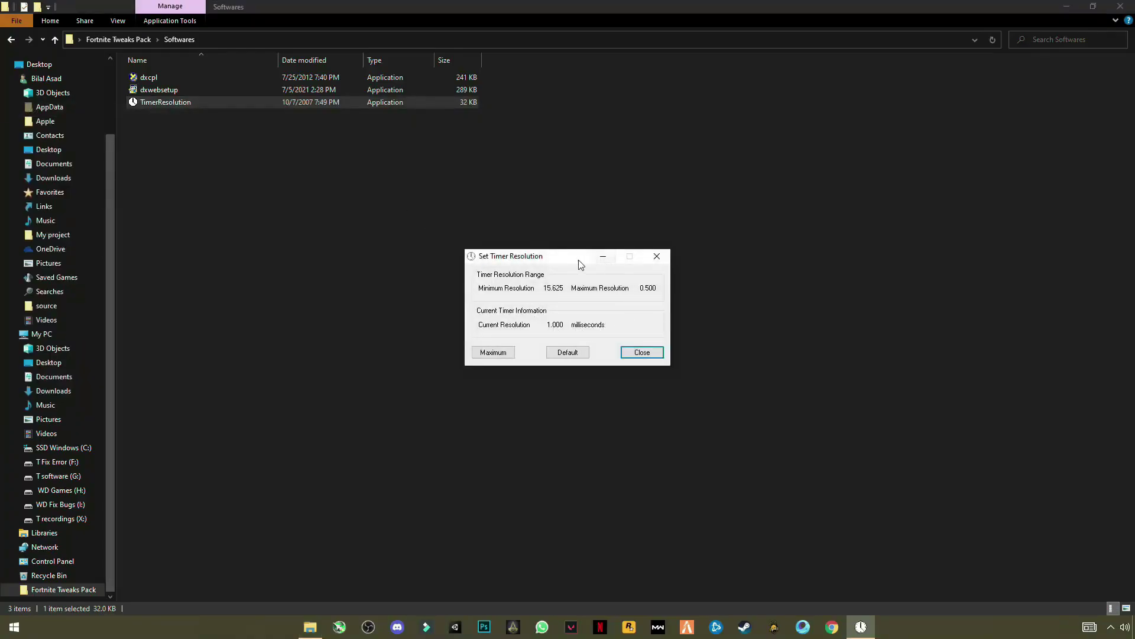
{"action": "left_click_drag", "start_coordinate": [578, 261], "coordinate": [609, 197]}
{"action": "left_click_drag", "start_coordinate": [671, 223], "coordinate": [689, 224]}
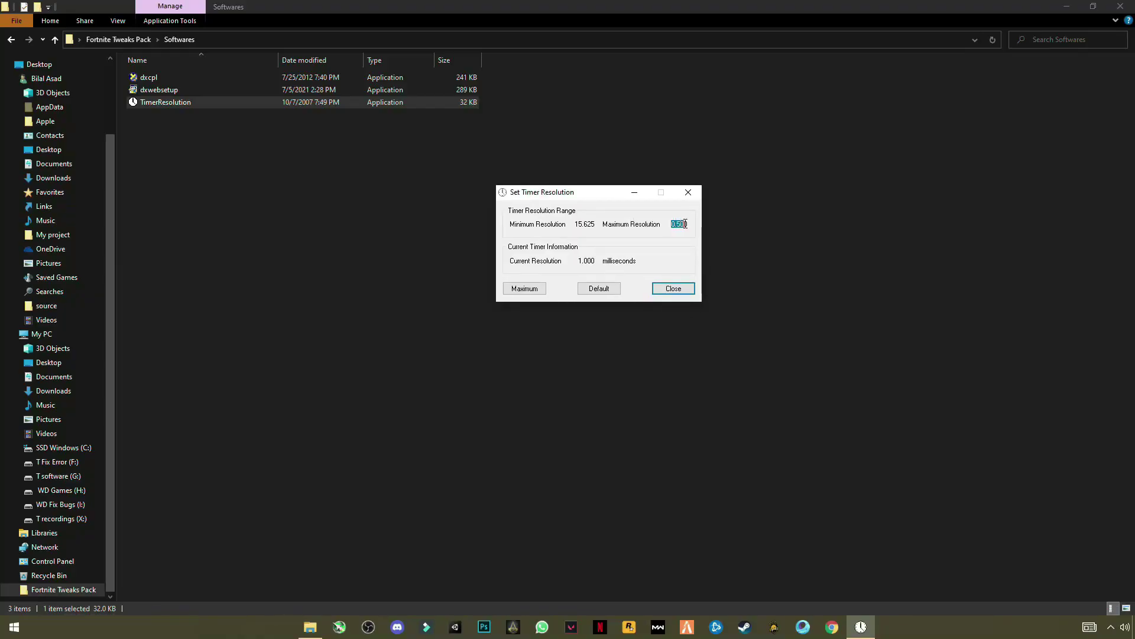
{"action": "left_click", "coordinate": [529, 289]}
{"action": "left_click_drag", "start_coordinate": [578, 261], "coordinate": [595, 261]}
{"action": "left_click", "coordinate": [594, 265]}
{"action": "left_click", "coordinate": [665, 292]}
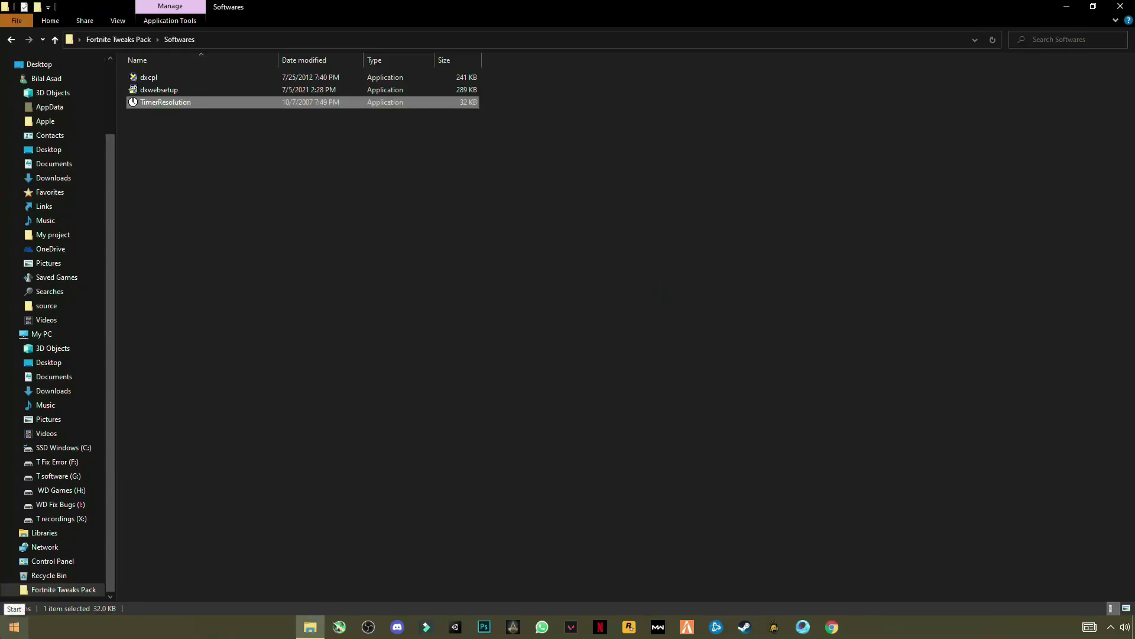
Step: Search the Start menu for cmd and run Command Prompt as administrator
{"action": "left_click", "coordinate": [14, 627]}
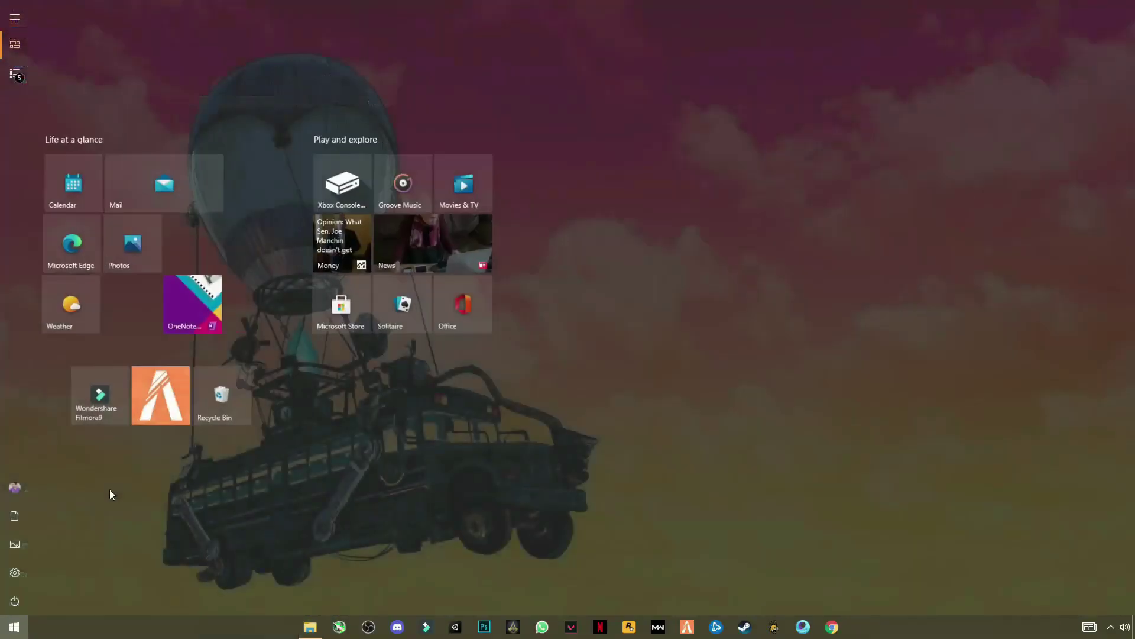
{"action": "type", "text": "cmd"}
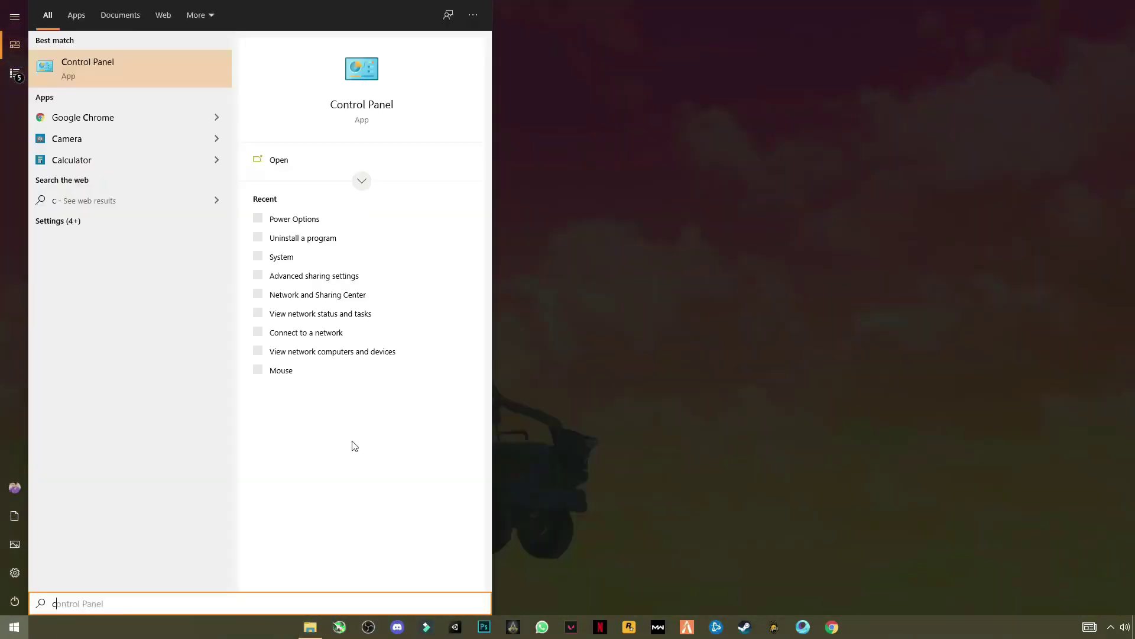
{"action": "right_click", "coordinate": [80, 71]}
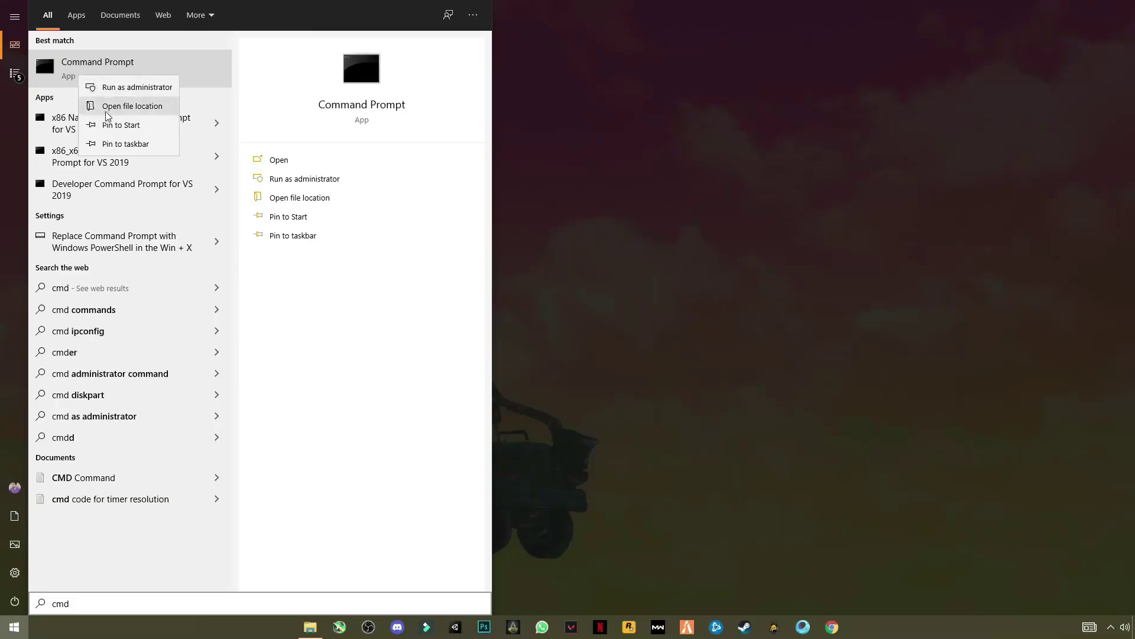
{"action": "left_click", "coordinate": [127, 86]}
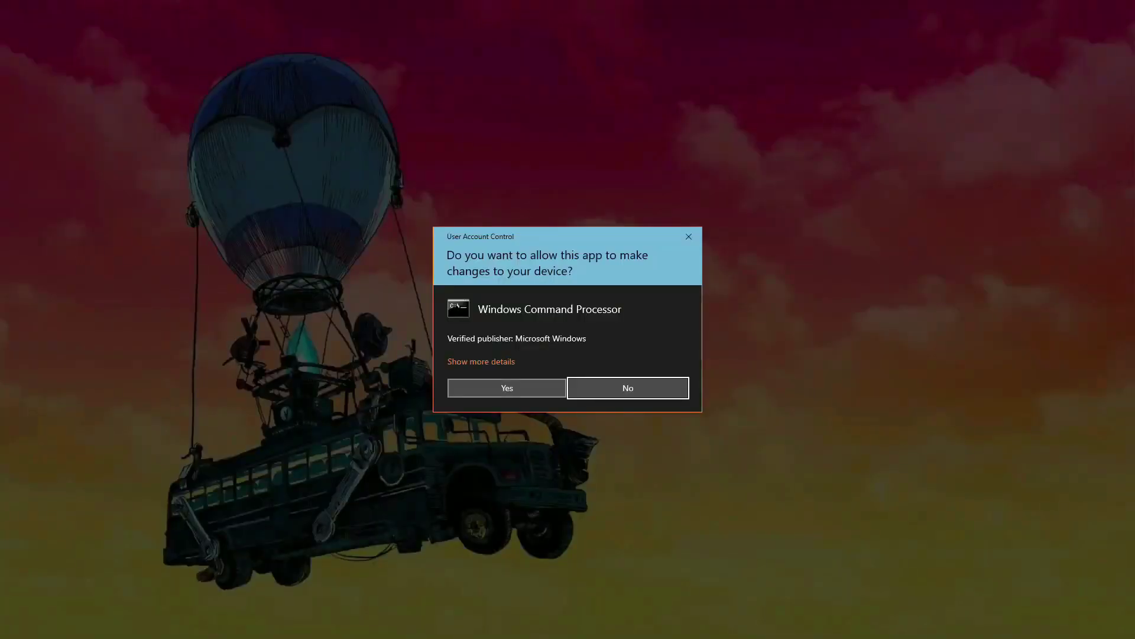
{"action": "left_click", "coordinate": [502, 387]}
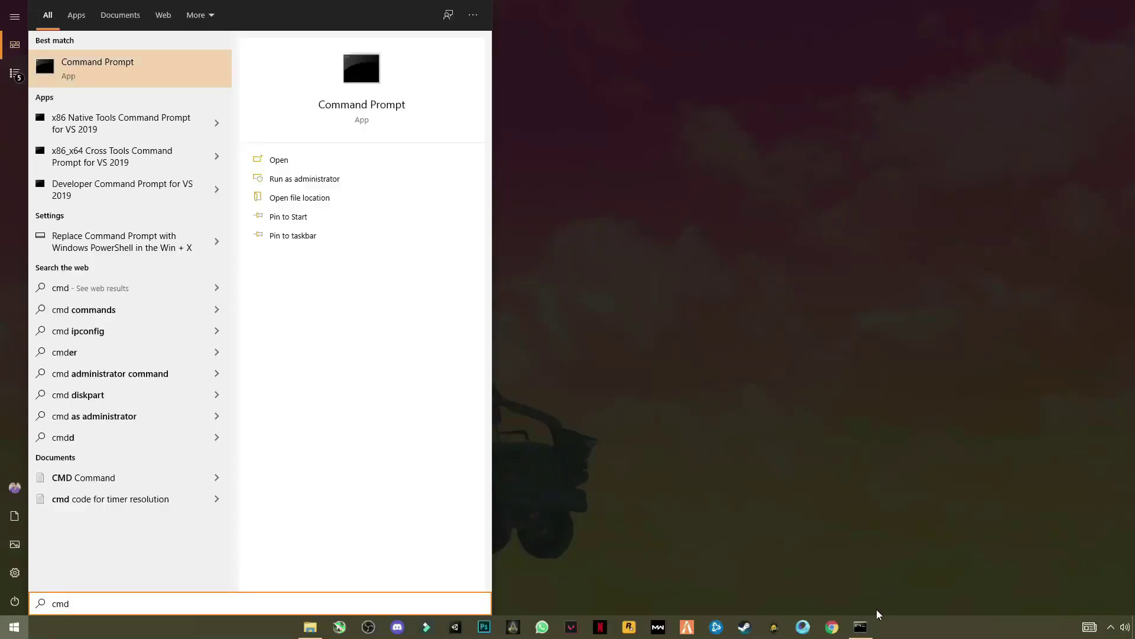
{"action": "left_click", "coordinate": [860, 628]}
Step: Go back to the Fortnite Tweaks Pack folder in Explorer and open Commands
{"action": "left_click", "coordinate": [391, 423]}
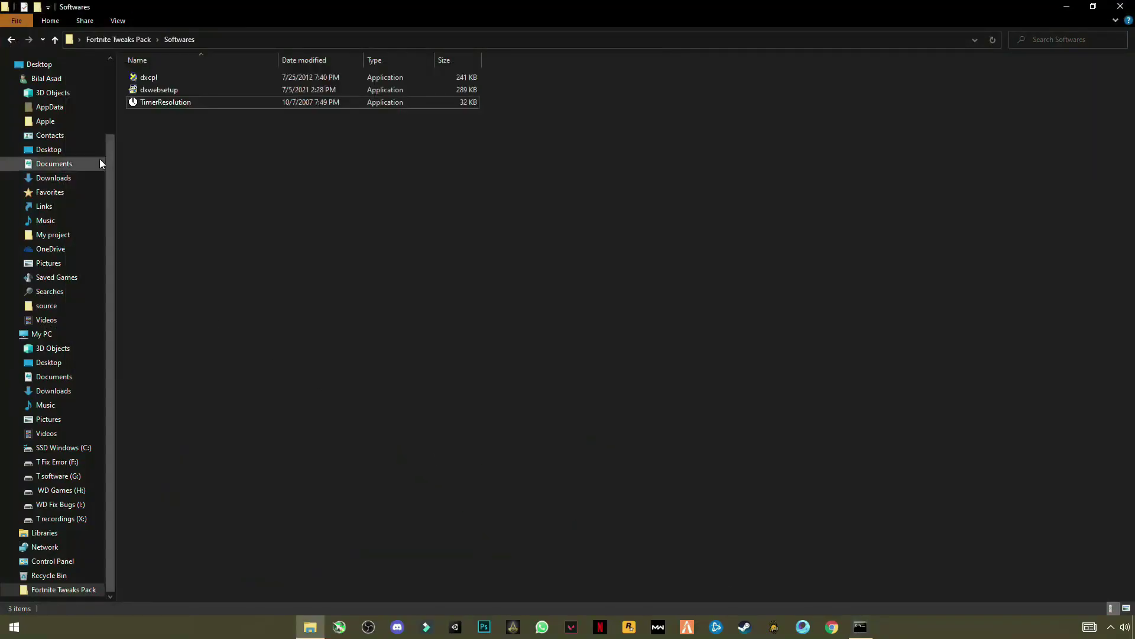
{"action": "left_click", "coordinate": [10, 40]}
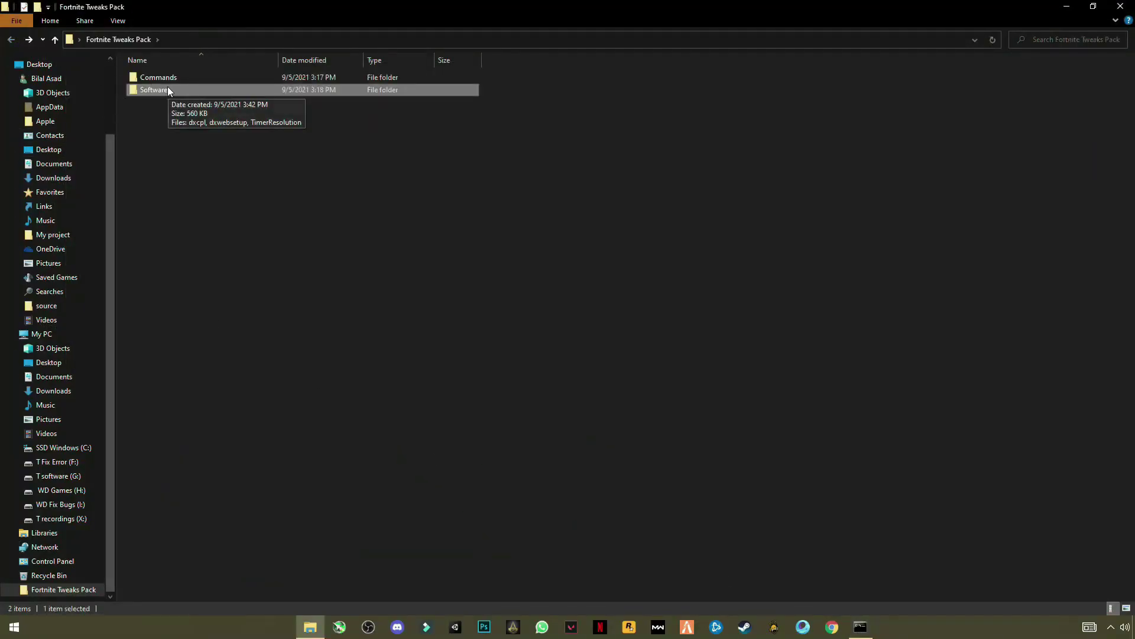
{"action": "double_click", "coordinate": [169, 79]}
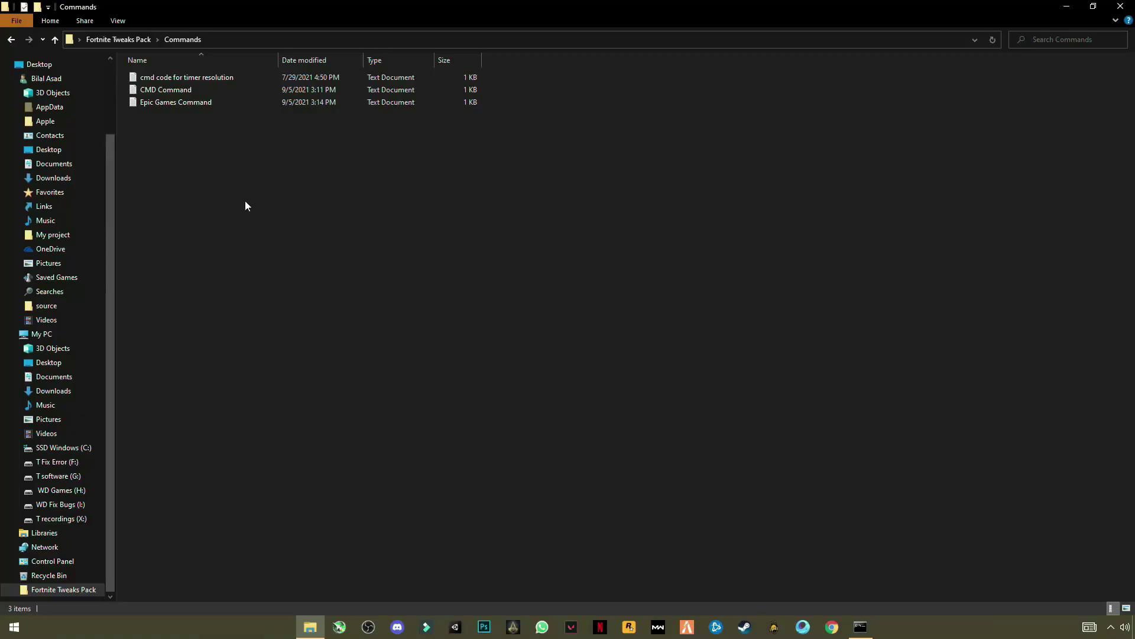
Step: Copy the three bcdedit commands from the timer-resolution text file
{"action": "double_click", "coordinate": [191, 80]}
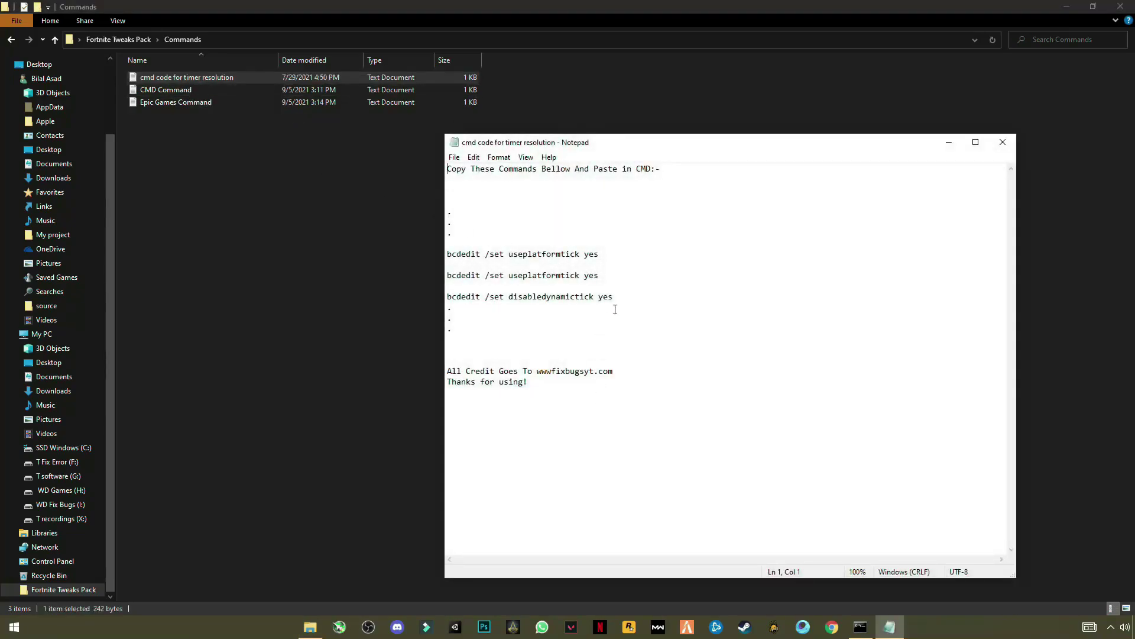
{"action": "left_click_drag", "start_coordinate": [615, 298], "coordinate": [449, 248]}
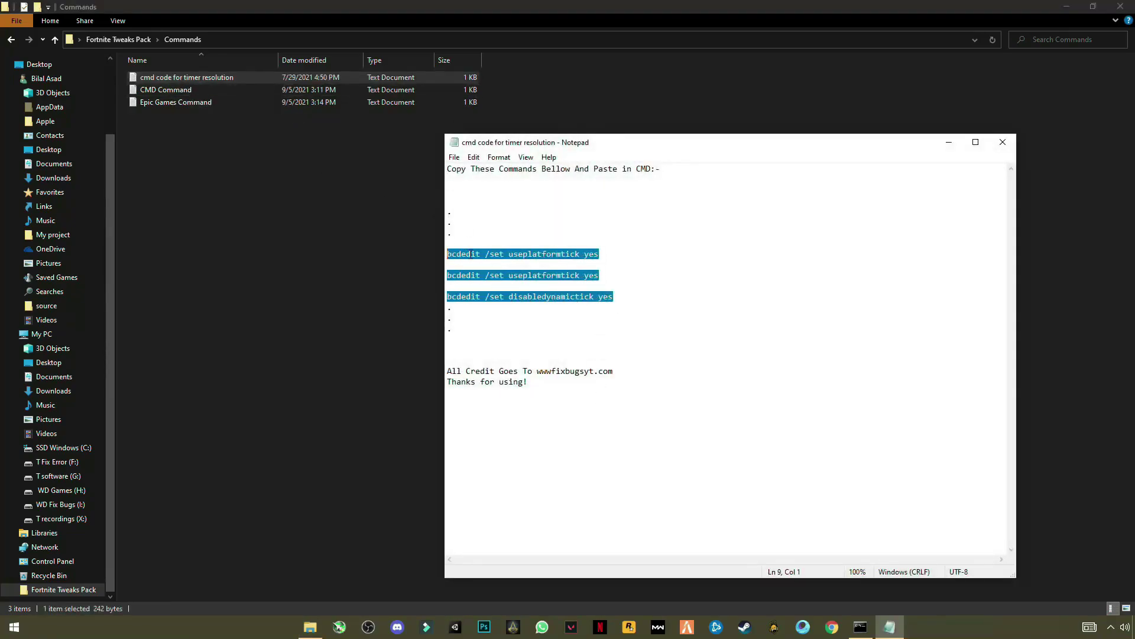
{"action": "right_click", "coordinate": [545, 249]}
{"action": "left_click", "coordinate": [477, 289]}
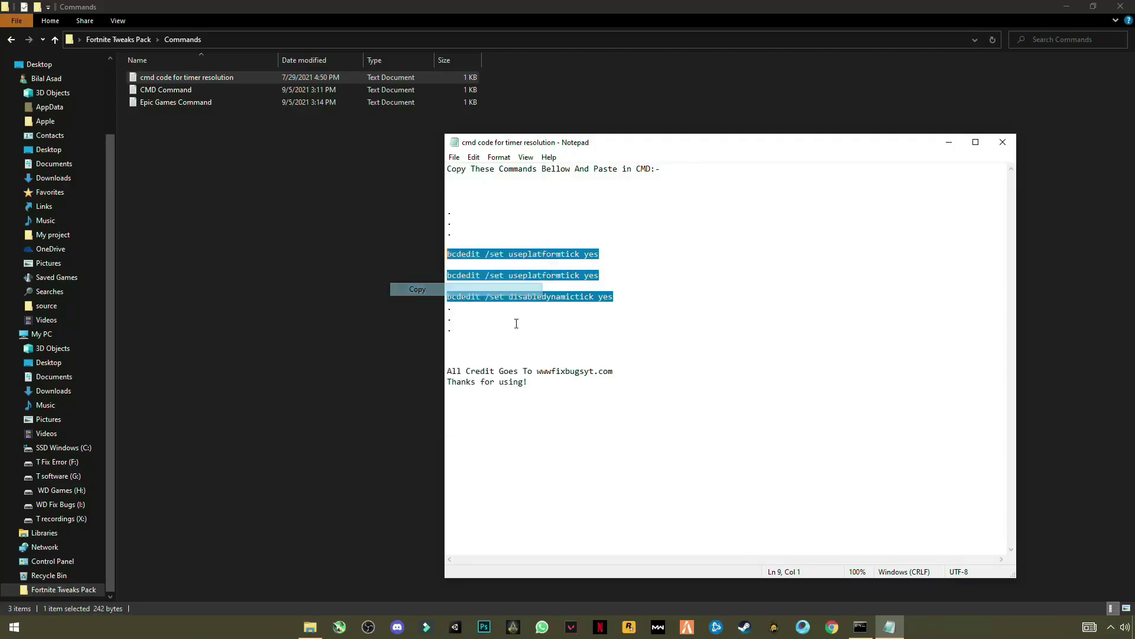
Step: Run the bcdedit useplatformtick and disabledynamictick commands in Command Prompt, then close the notes
{"action": "left_click", "coordinate": [861, 627]}
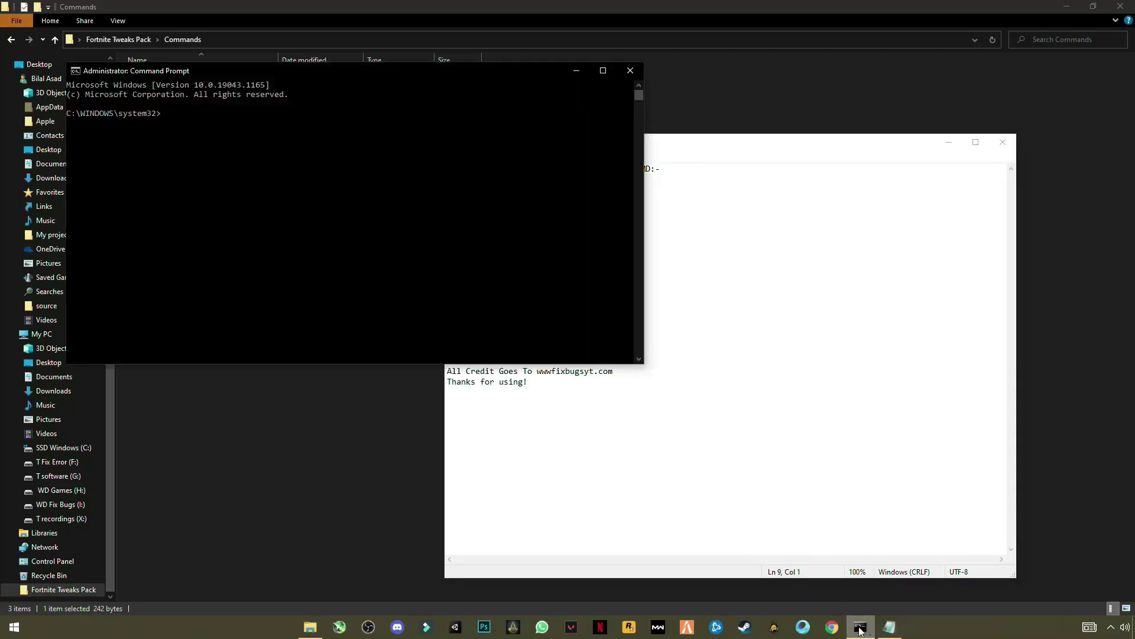
{"action": "right_click", "coordinate": [202, 129]}
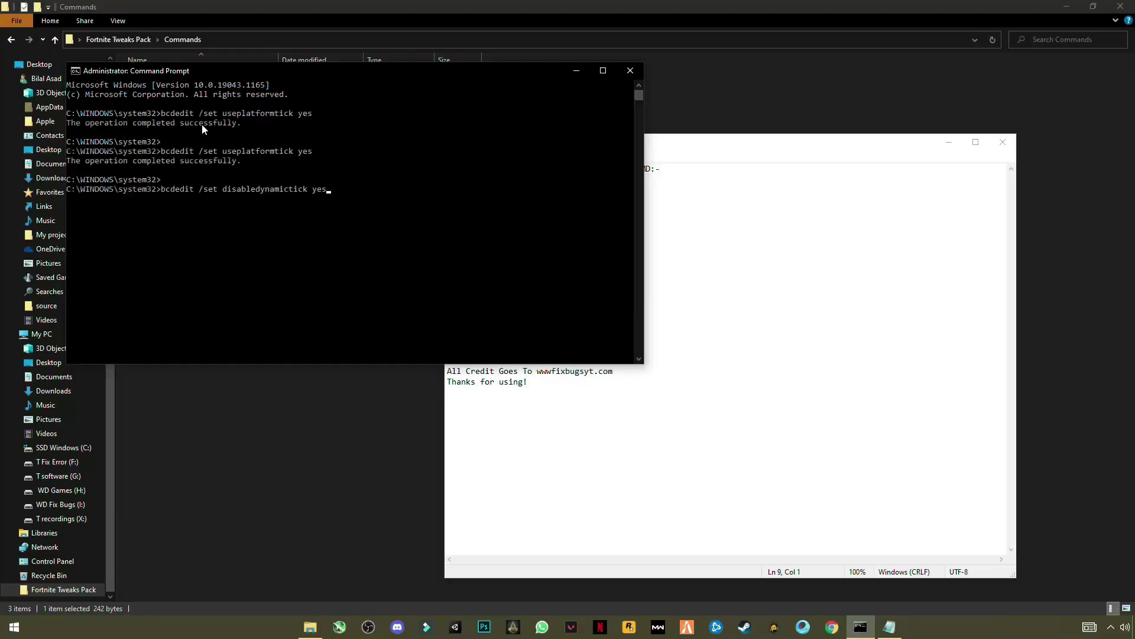
{"action": "key", "text": "Return"}
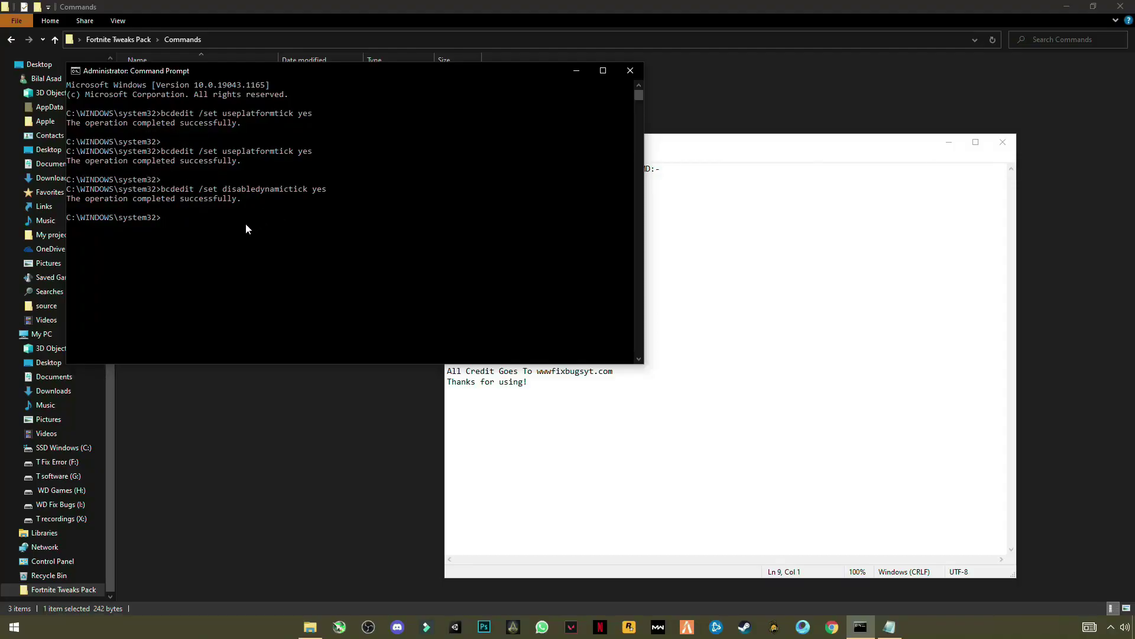
{"action": "left_click_drag", "start_coordinate": [385, 85], "coordinate": [573, 321]}
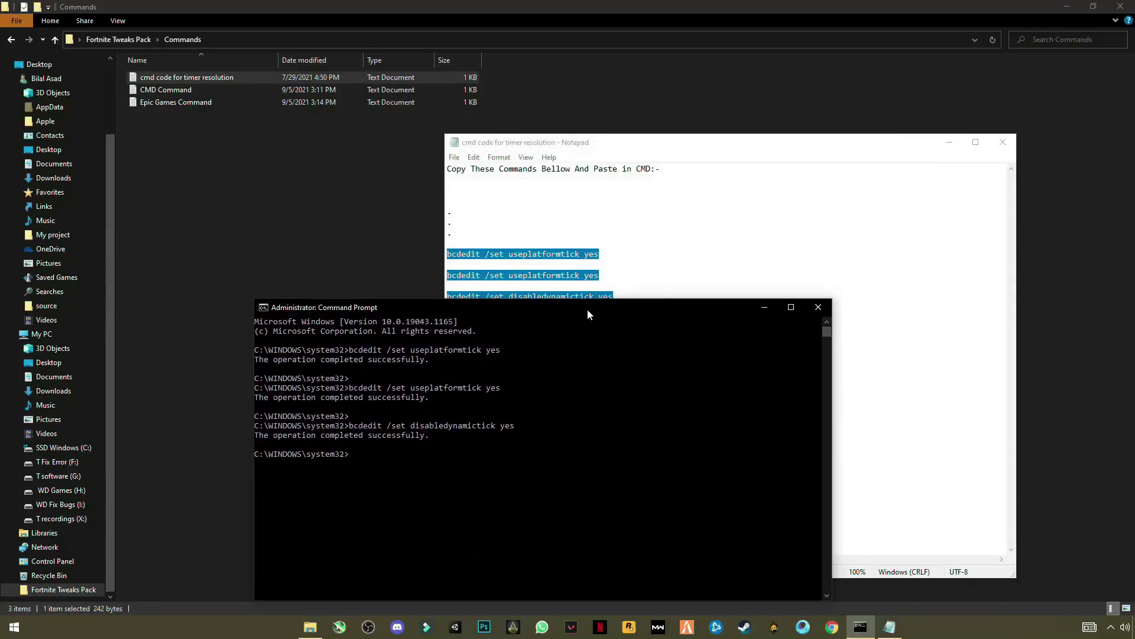
{"action": "left_click", "coordinate": [1003, 142]}
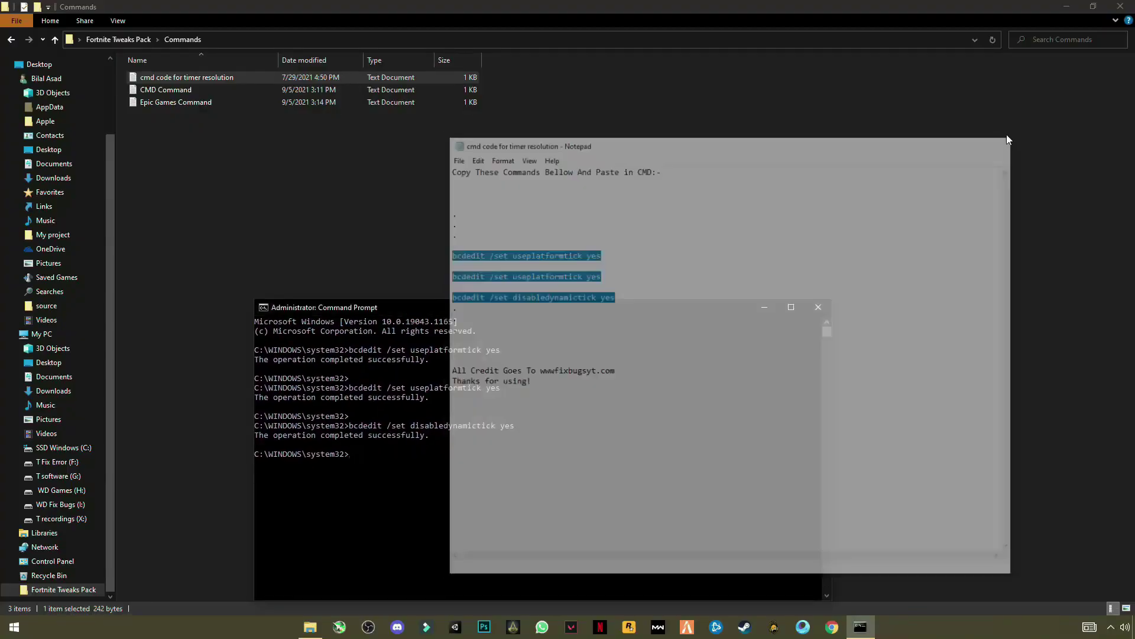
{"action": "left_click", "coordinate": [489, 193]}
{"action": "left_click", "coordinate": [490, 192]}
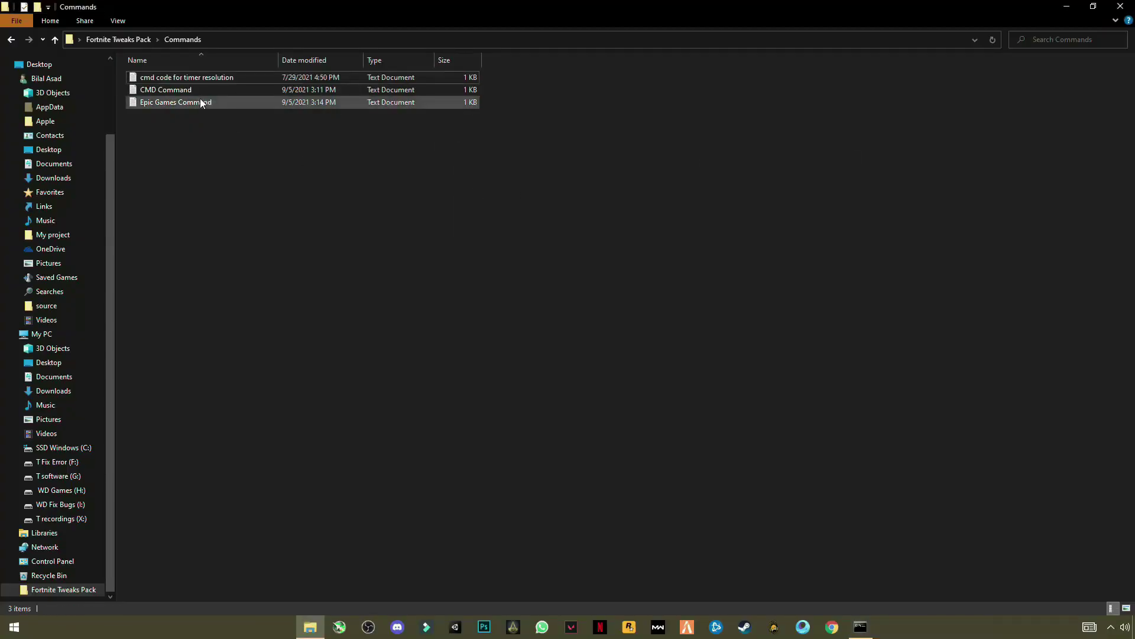
Step: Run the powercfg -duplicatescheme command from CMD Command.txt, then close the console and notes
{"action": "double_click", "coordinate": [148, 93]}
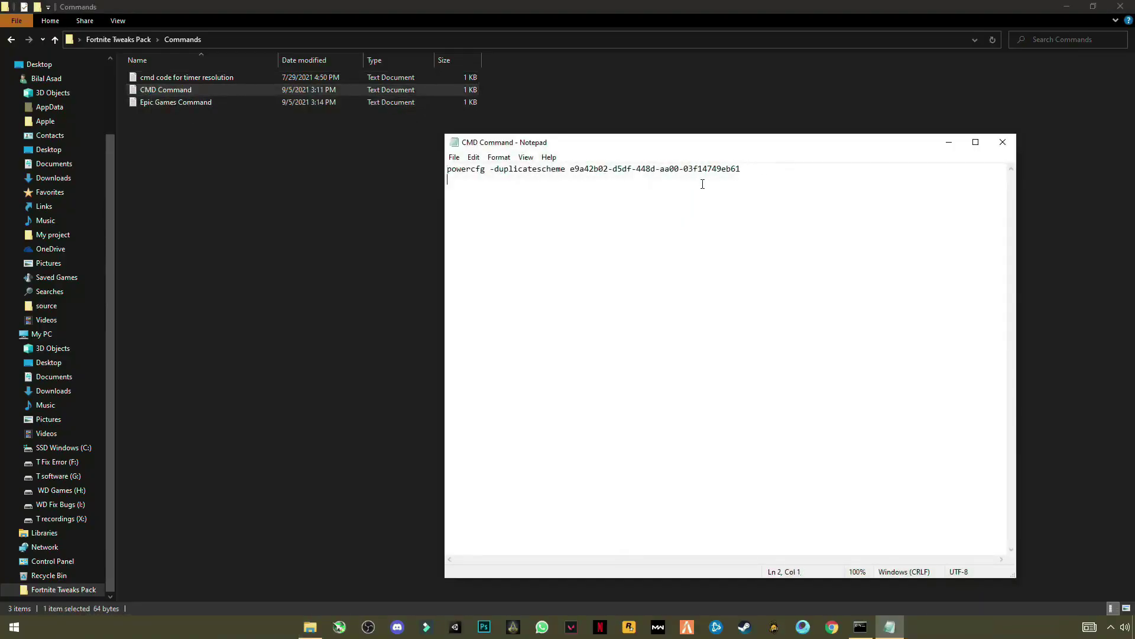
{"action": "key", "text": "ctrl+a"}
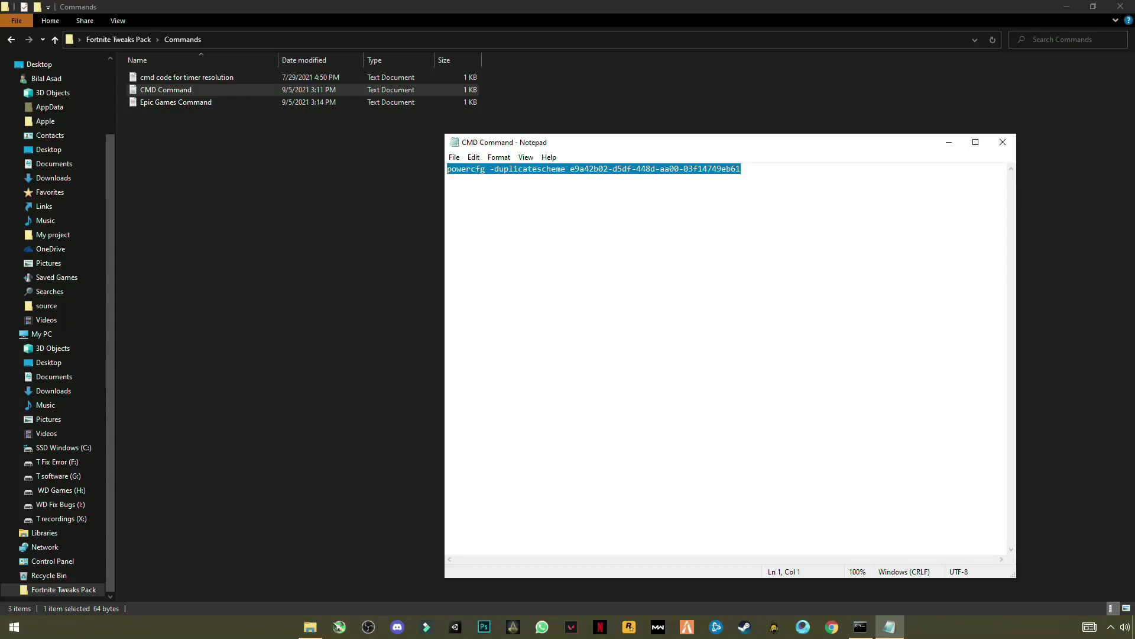
{"action": "left_click", "coordinate": [860, 627]}
{"action": "left_click_drag", "start_coordinate": [414, 300], "coordinate": [400, 224]}
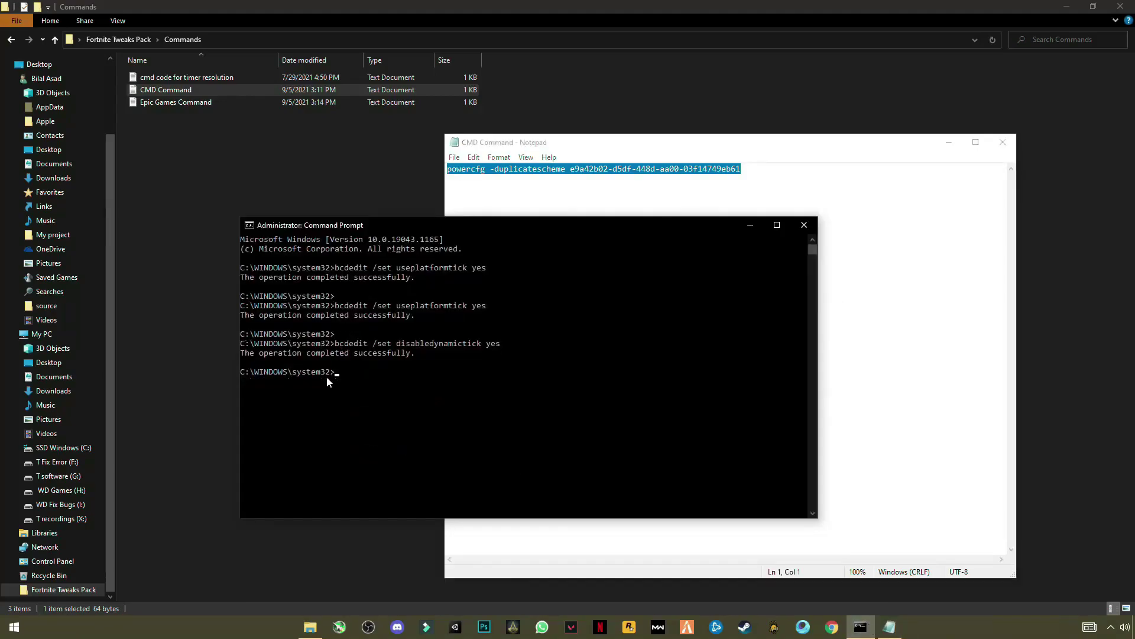
{"action": "right_click", "coordinate": [343, 375]}
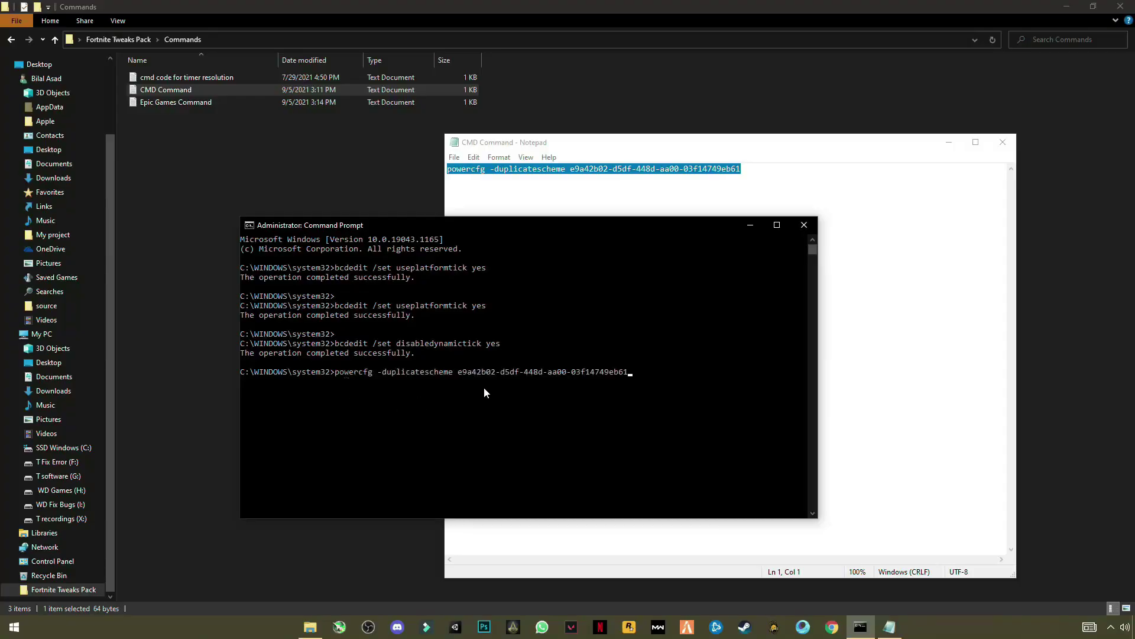
{"action": "key", "text": "Return"}
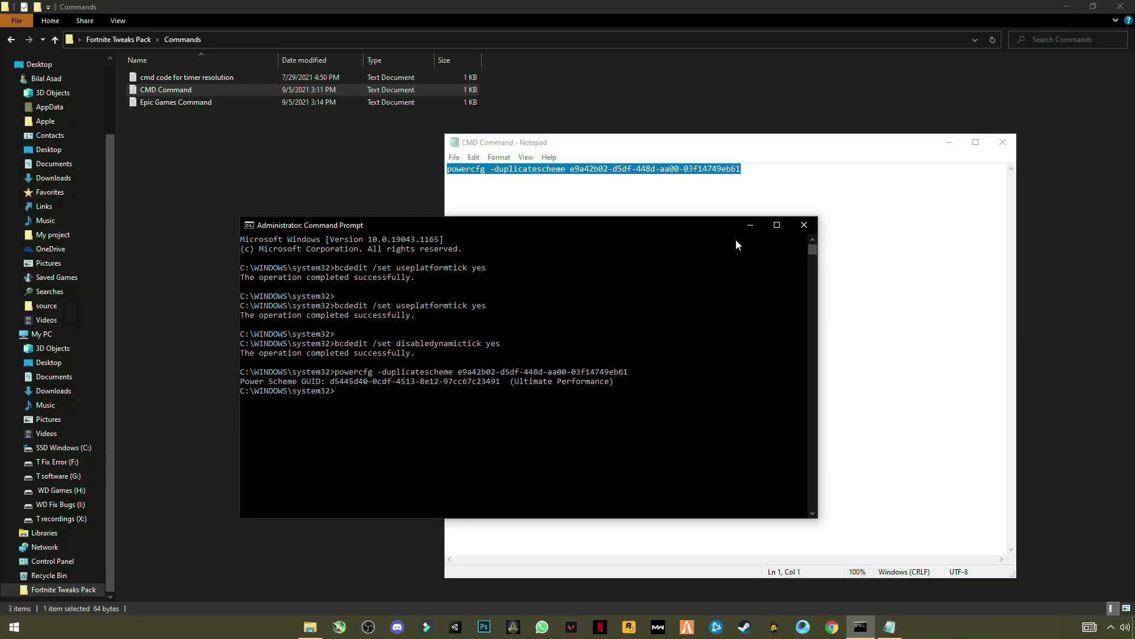
{"action": "left_click", "coordinate": [804, 225]}
{"action": "left_click", "coordinate": [1004, 143]}
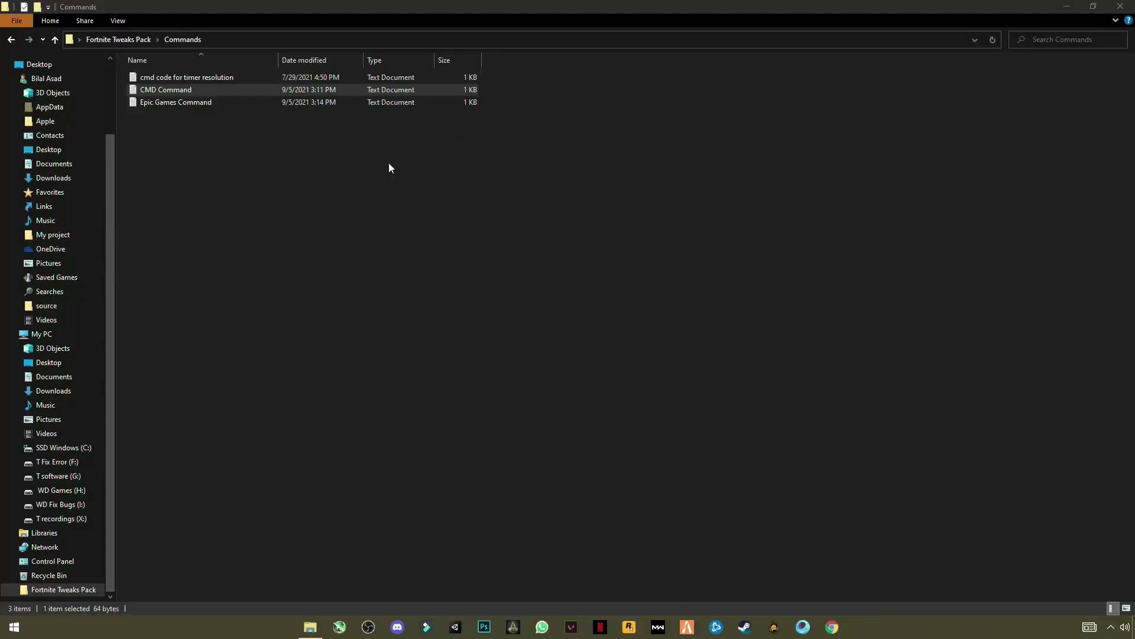
Step: Open Epic Games Command.txt in Notepad and select its full line of launch arguments
{"action": "left_click", "coordinate": [254, 112]}
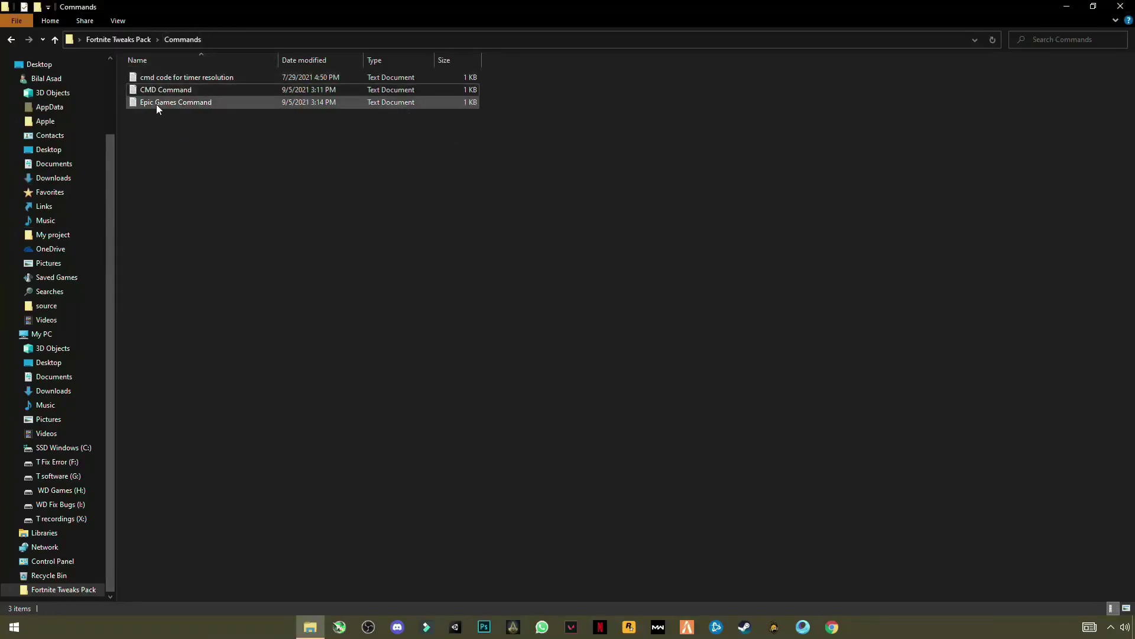
{"action": "double_click", "coordinate": [194, 102]}
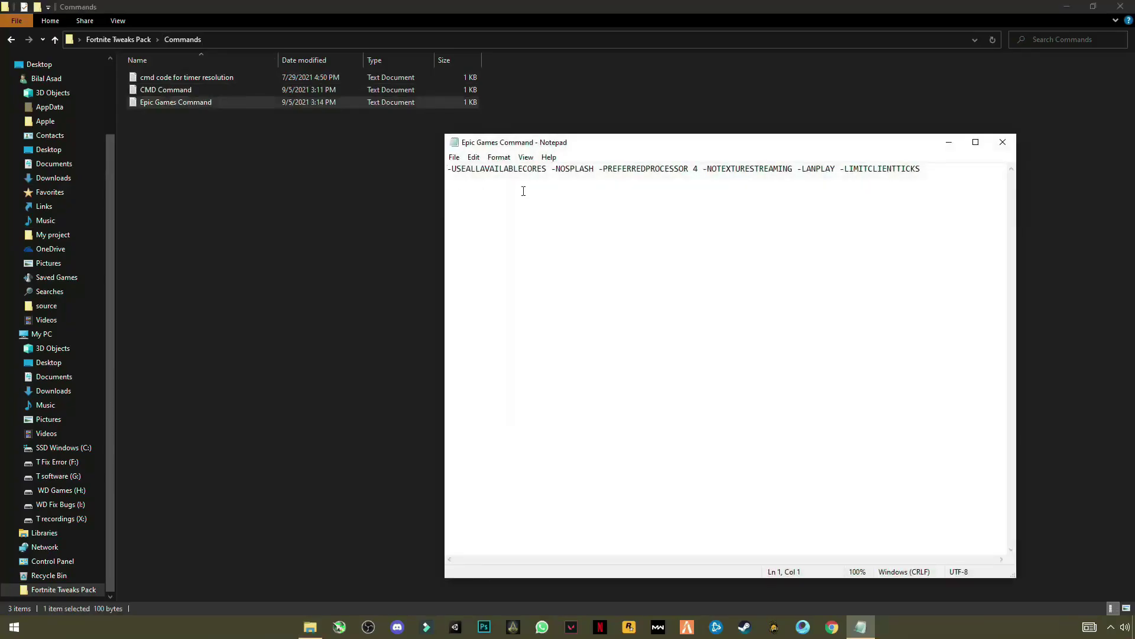
{"action": "left_click_drag", "start_coordinate": [948, 187], "coordinate": [448, 178]}
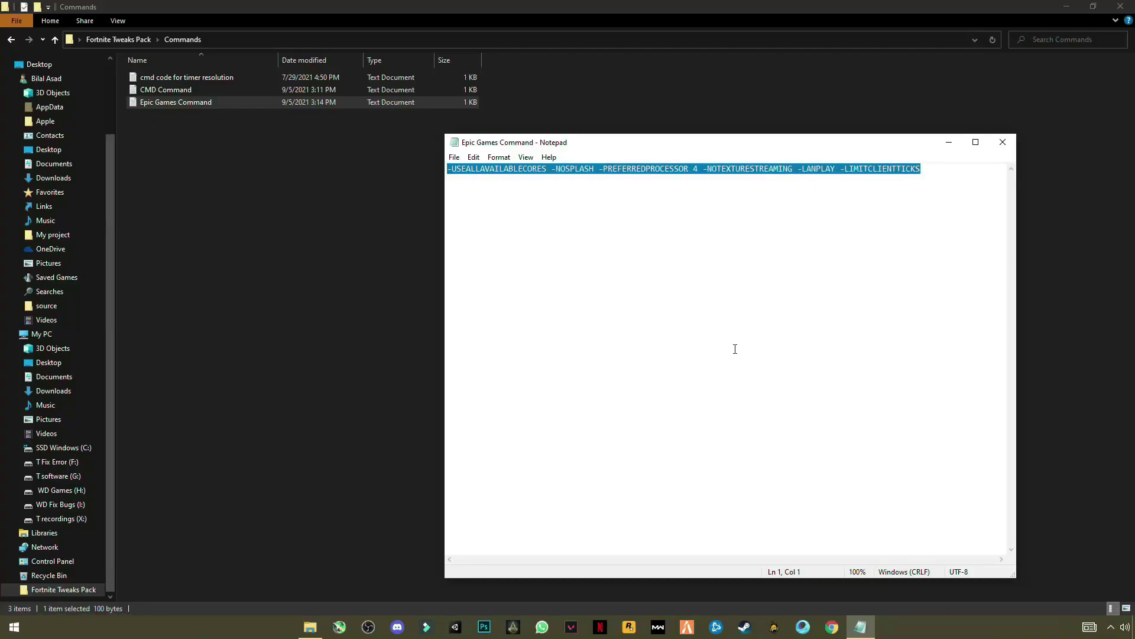
Step: Start the Epic Games Launcher from its system tray icon
{"action": "left_click", "coordinate": [1111, 627]}
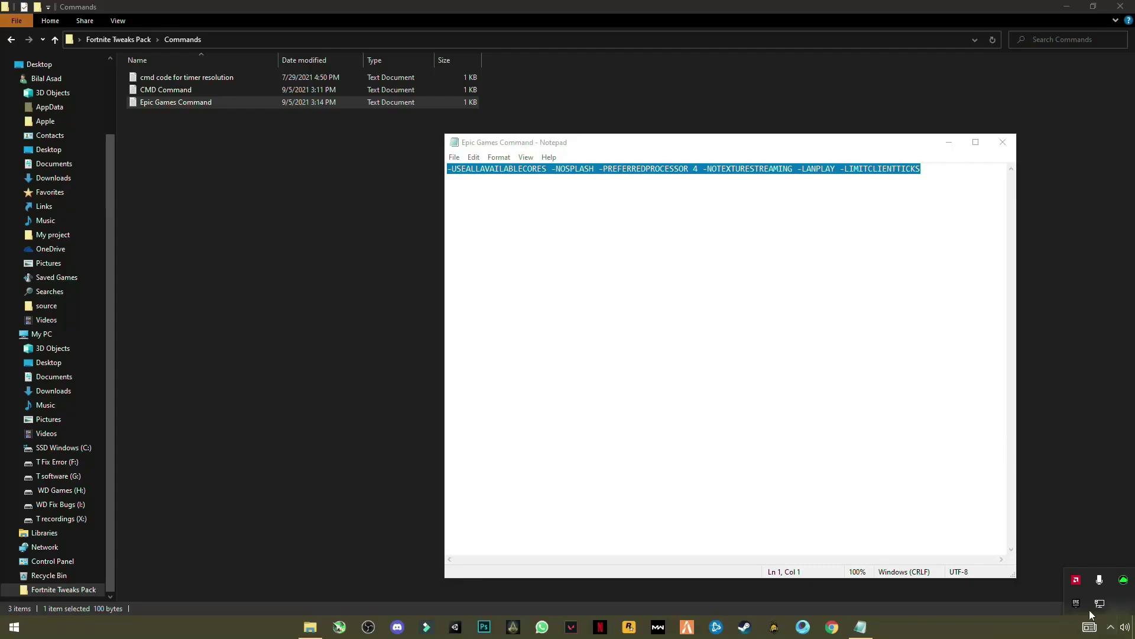
{"action": "right_click", "coordinate": [1076, 603]}
{"action": "left_click", "coordinate": [1063, 538]}
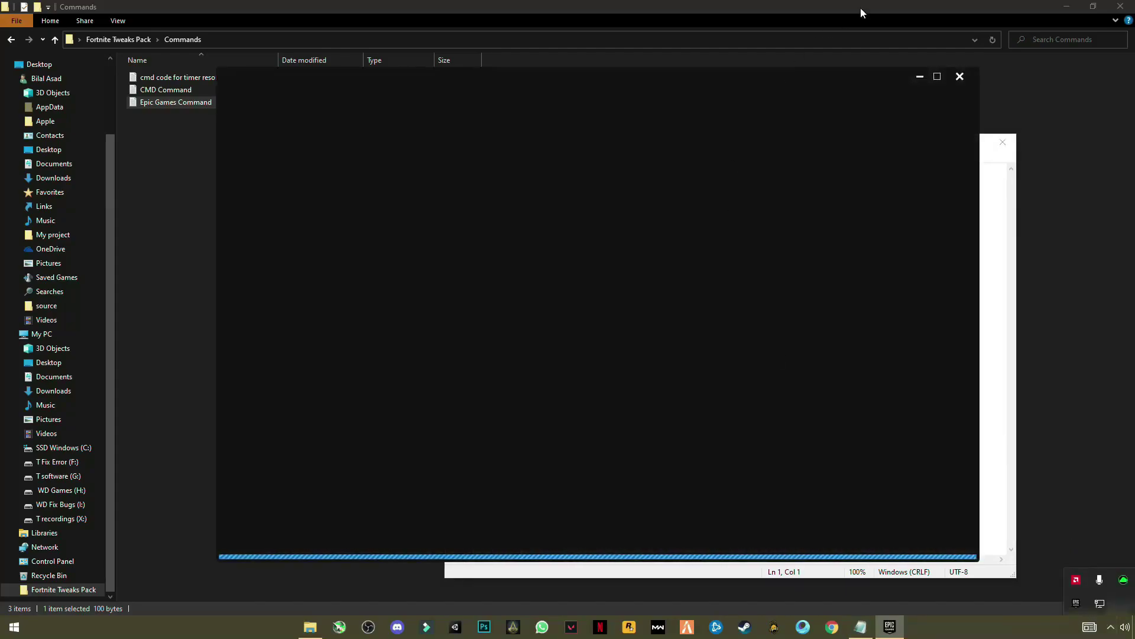
Step: Bring the Epic Games Launcher window forward and scroll down its settings to Manage Games
{"action": "left_click", "coordinate": [1066, 6]}
{"action": "key", "text": "super+d"}
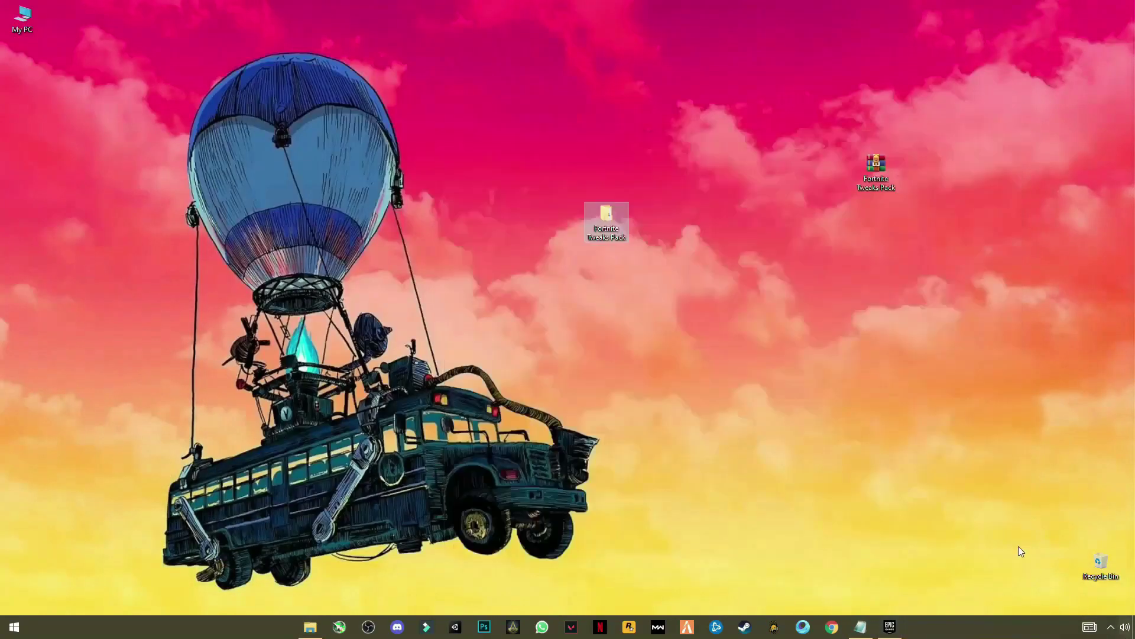
{"action": "left_click", "coordinate": [889, 626]}
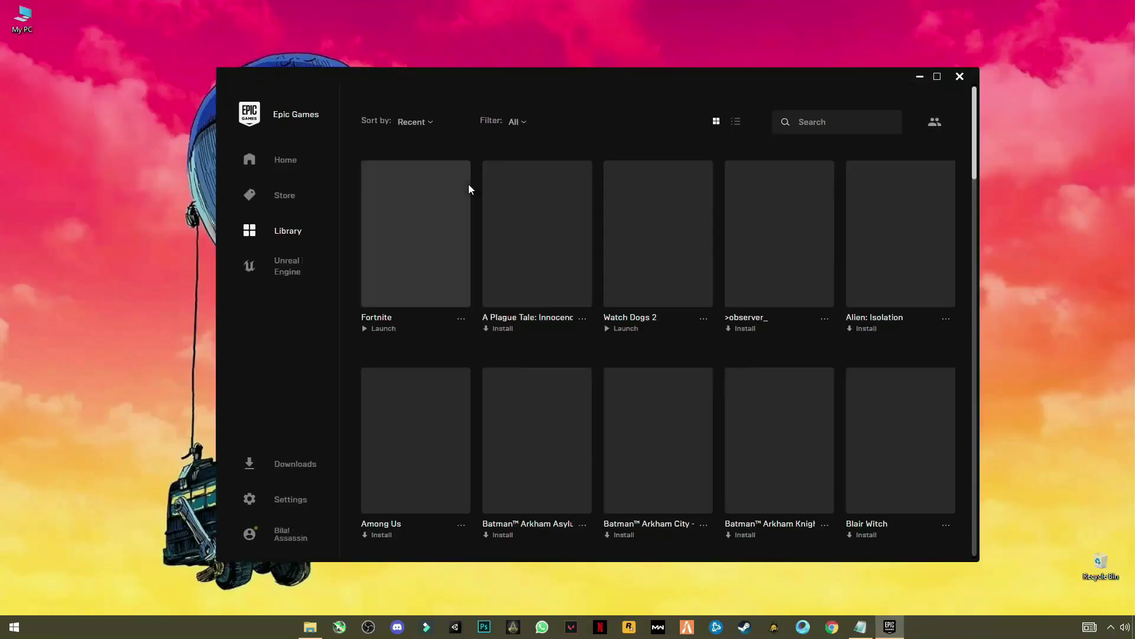
{"action": "scroll", "coordinate": [795, 274], "scroll_direction": "down", "scroll_amount": 2}
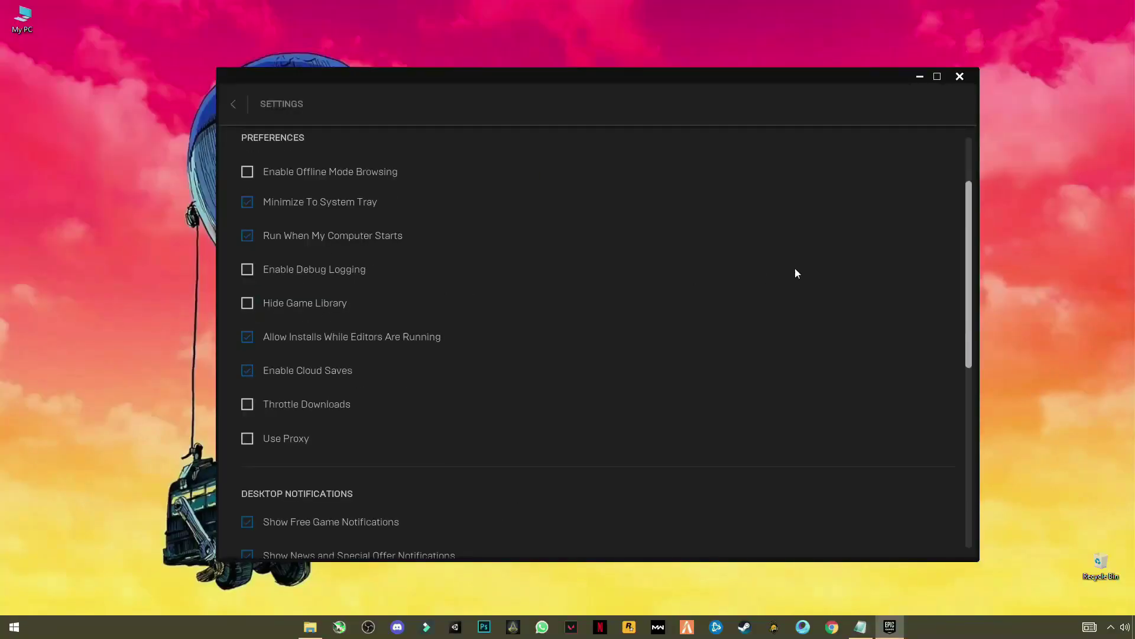
{"action": "scroll", "coordinate": [797, 272], "scroll_direction": "down", "scroll_amount": 8}
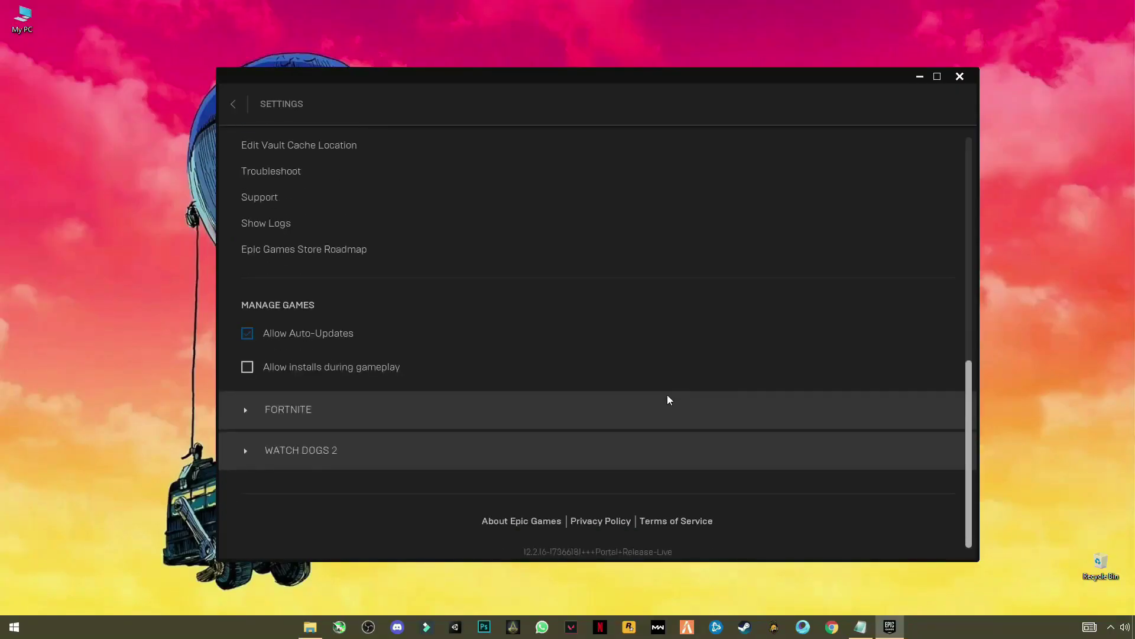
Step: Enable Fortnite's Additional Command Line Arguments and paste in the copied launch arguments
{"action": "left_click", "coordinate": [287, 414]}
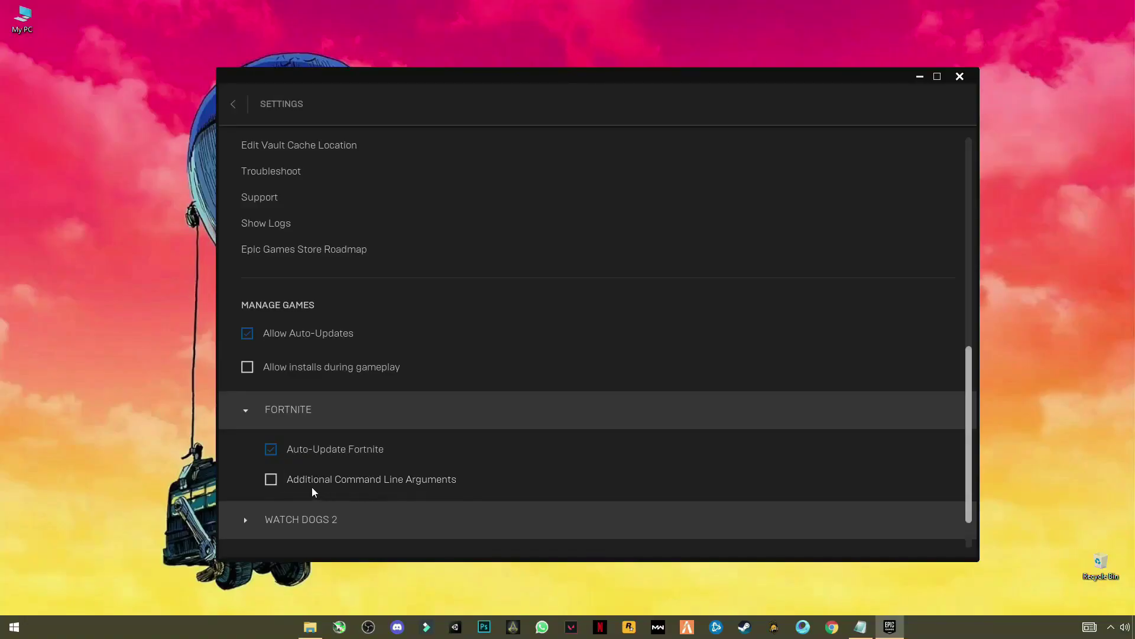
{"action": "left_click", "coordinate": [271, 479]}
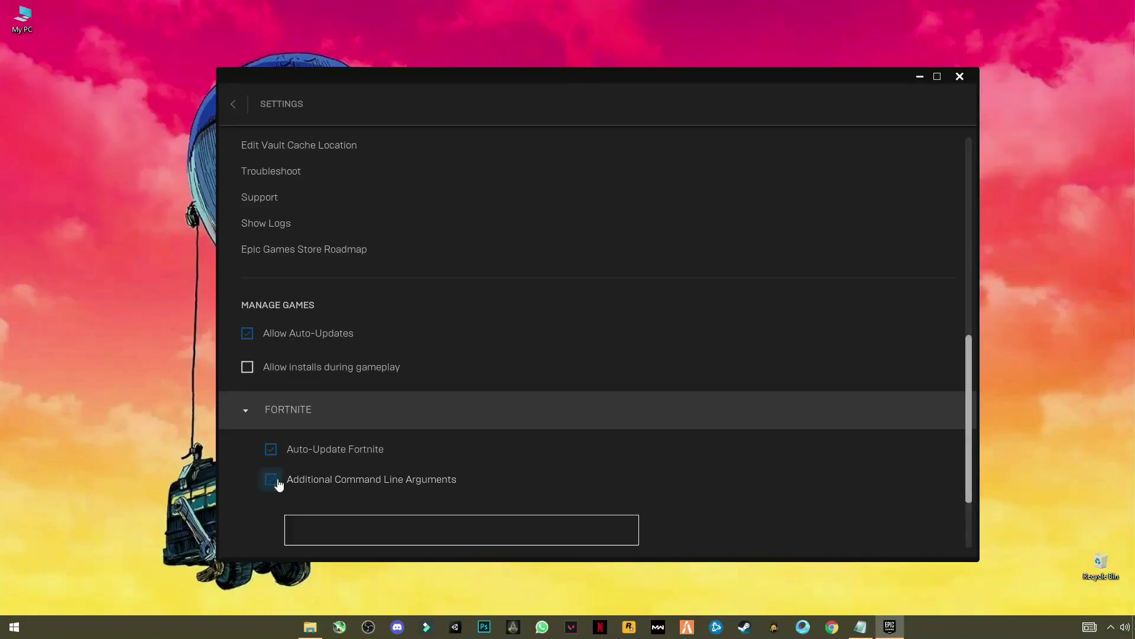
{"action": "left_click", "coordinate": [321, 530]}
{"action": "key", "text": "ctrl+v"}
{"action": "scroll", "coordinate": [577, 481], "scroll_direction": "down", "scroll_amount": 2}
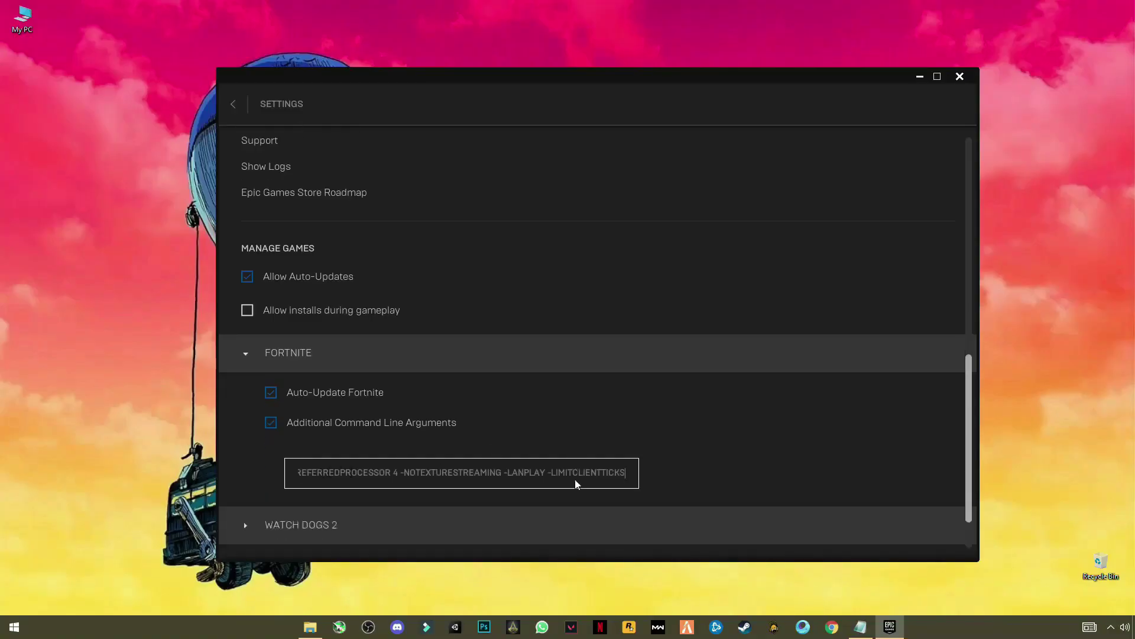